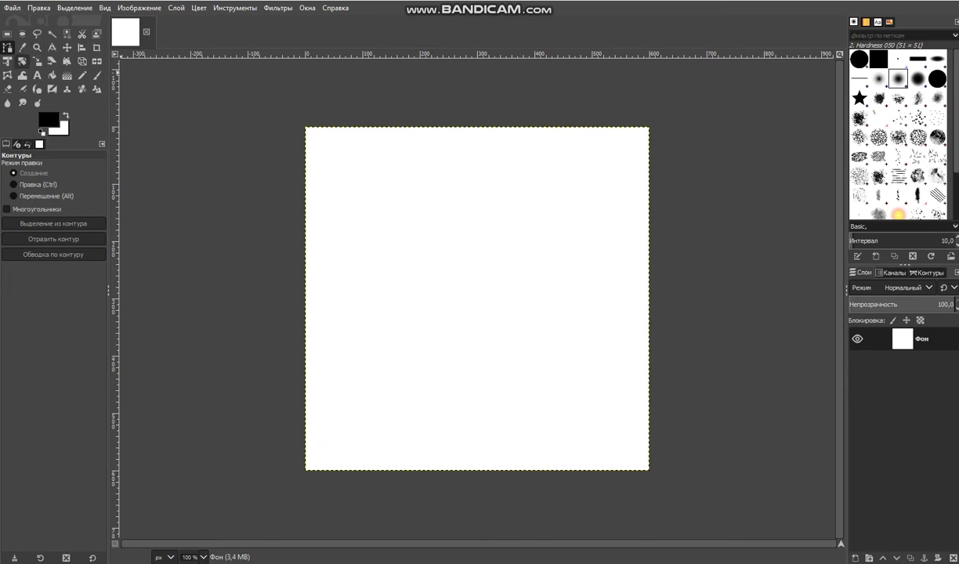
- Draw an elliptical selection about 546 × 297 px in the lower half of the canvas and stroke it with a 6 px black line
drag(321, 294, 634, 464)
mouse_move(525, 383)
click(611, 470)
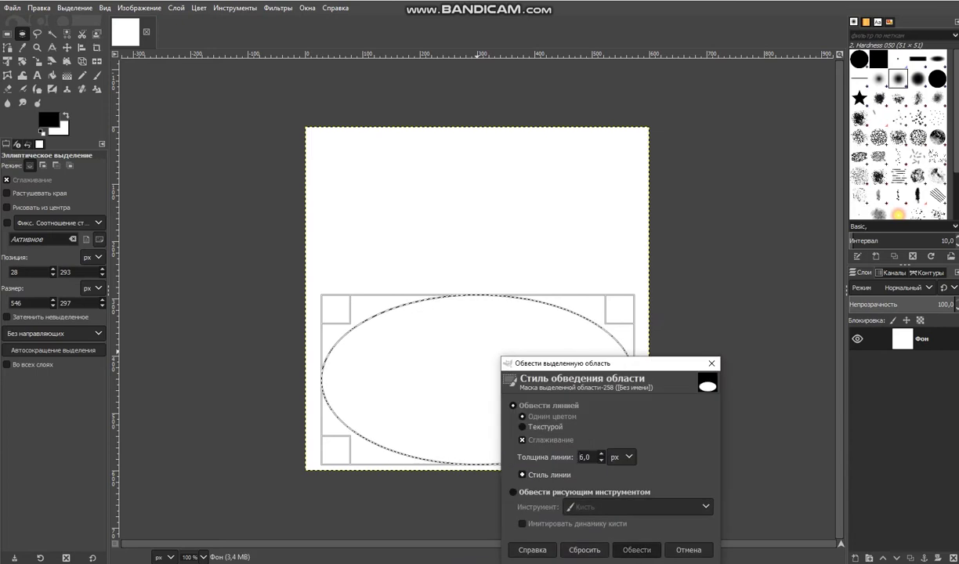
click(636, 550)
- Set the drawing colour to bright green, 36ff00
click(48, 119)
click(226, 31)
click(61, 129)
click(65, 137)
click(106, 139)
drag(67, 75, 98, 60)
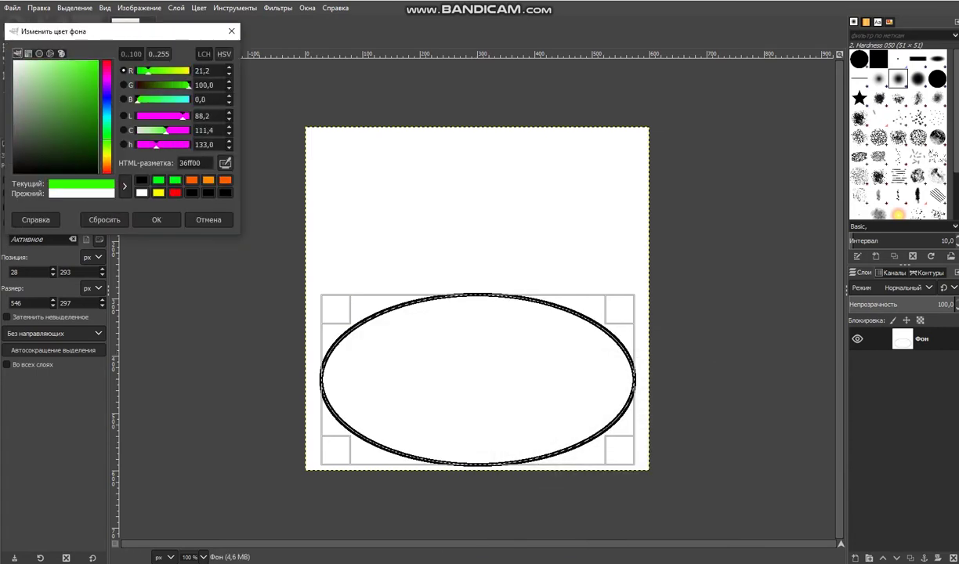
click(156, 219)
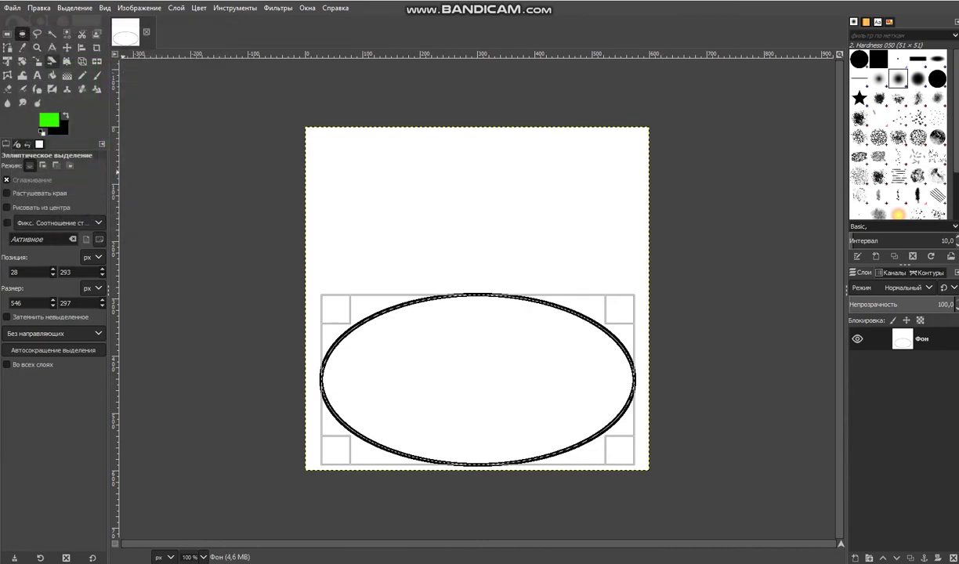
- Fill the ellipse with the green foreground colour and select the whole canvas
click(52, 75)
click(480, 350)
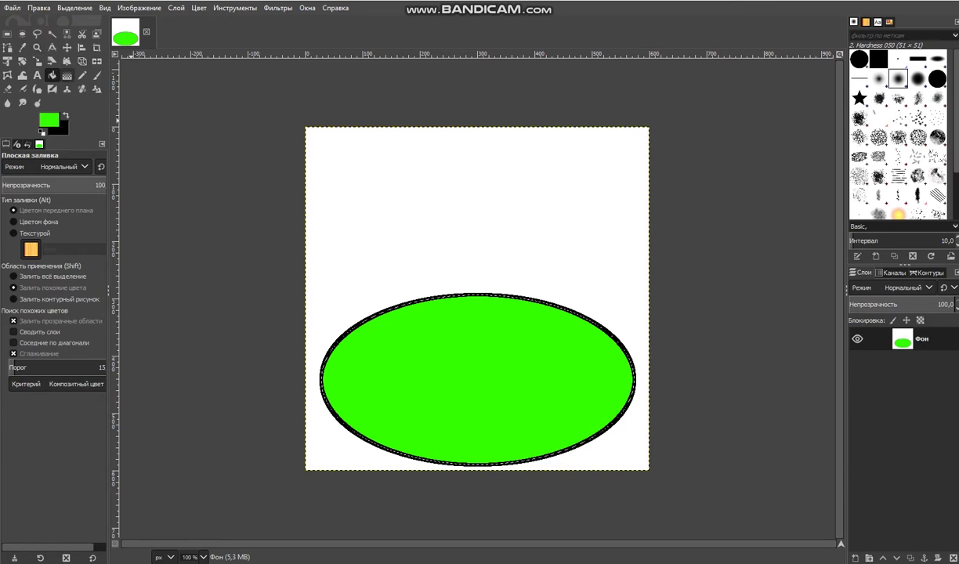
click(82, 76)
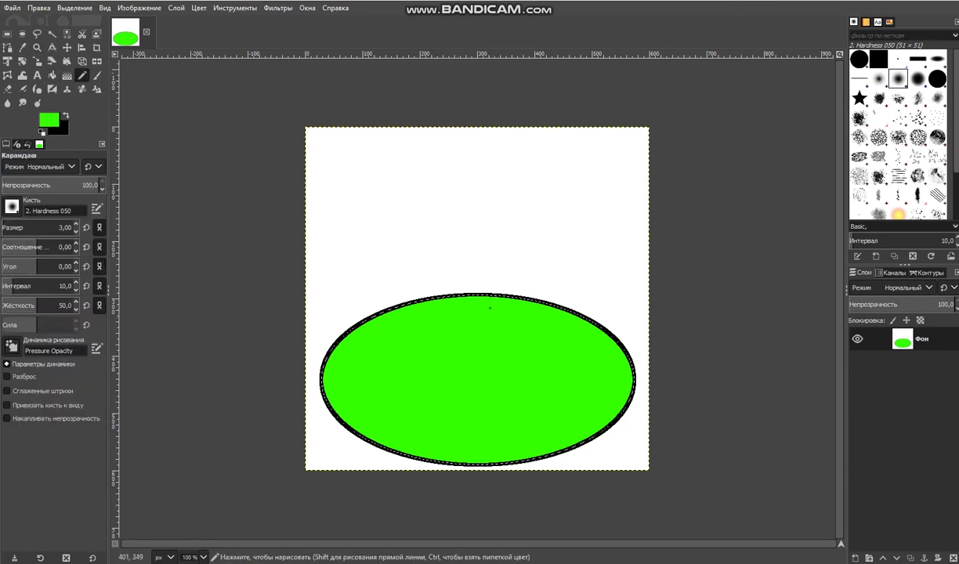
key(ctrl+shift+a)
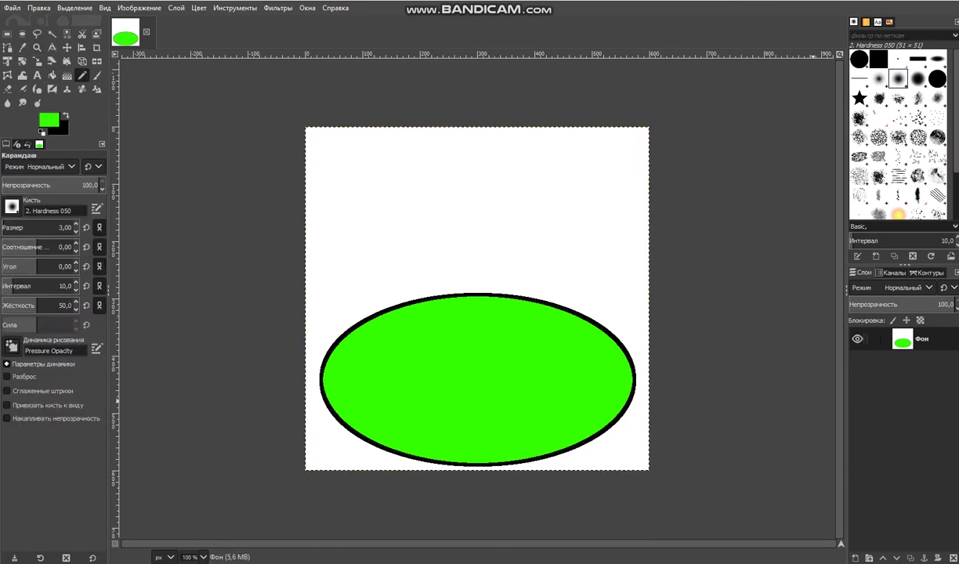
- Try to create a transparent layer named "уши" above the background, and undo its addition
key(ctrl+shift+n)
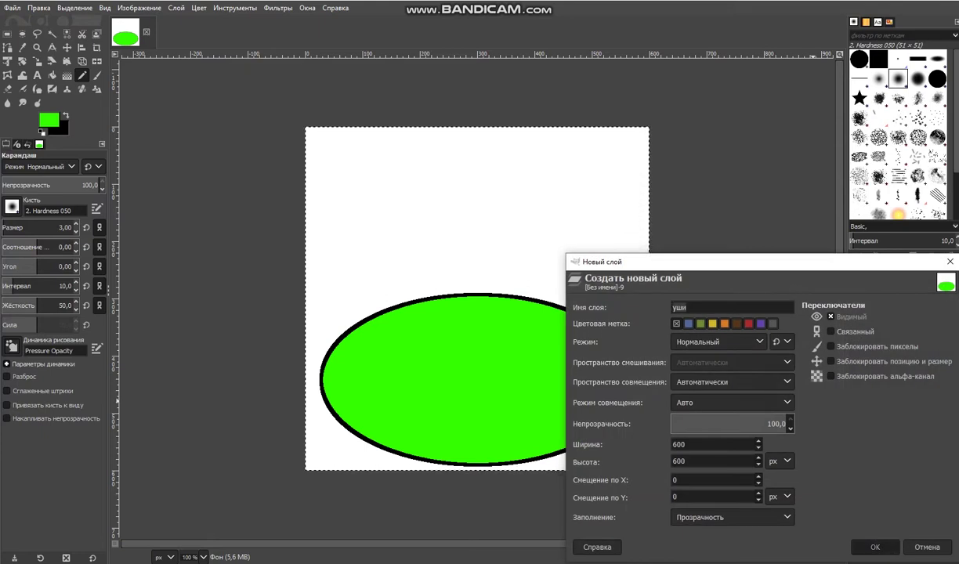
key(Return)
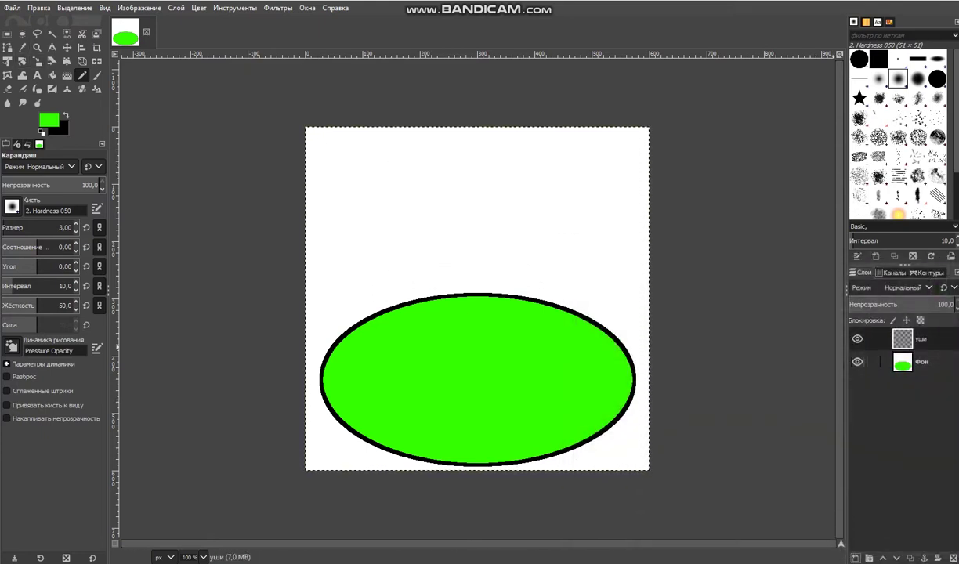
click(917, 362)
right_click(514, 216)
click(514, 216)
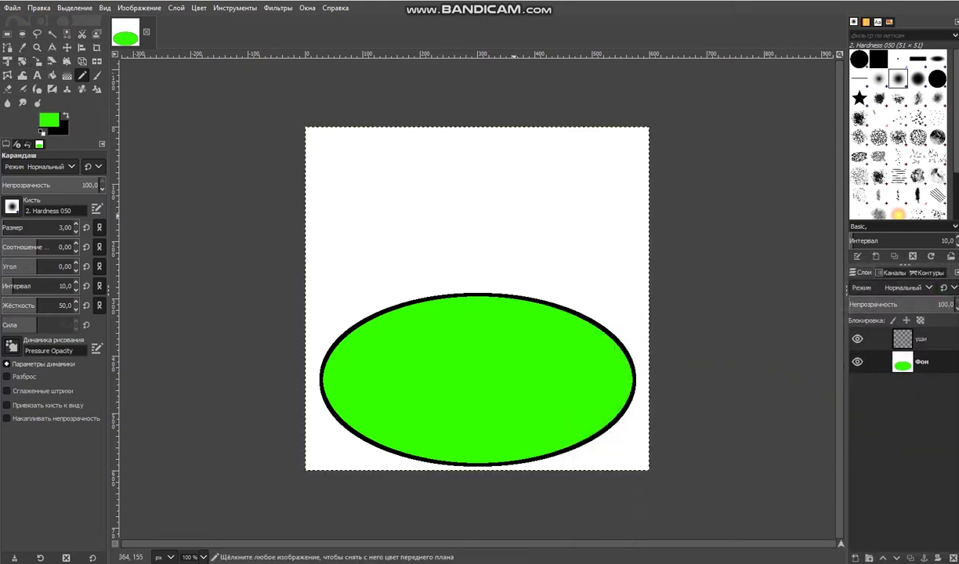
key(ctrl+z)
key(m)
right_click(469, 147)
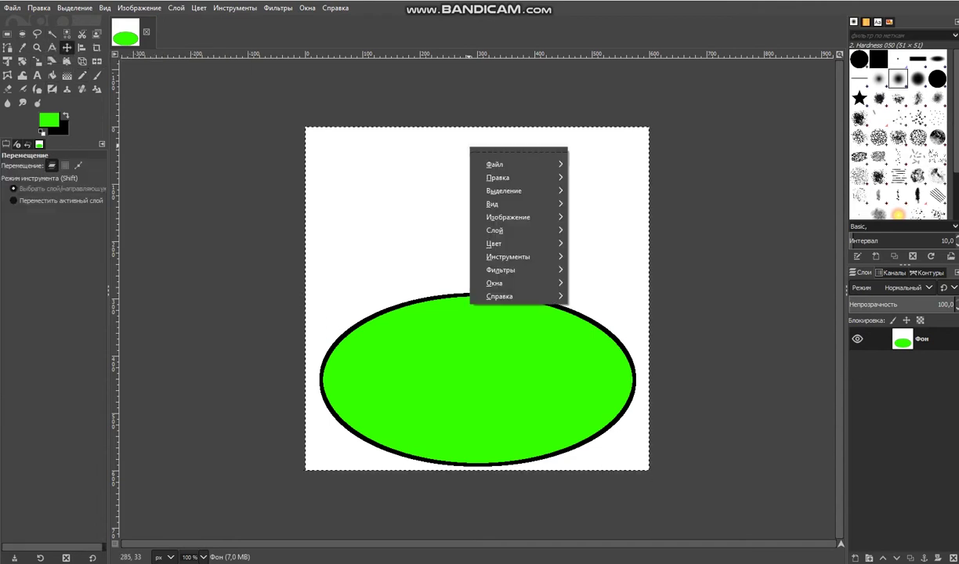
mouse_move(501, 178)
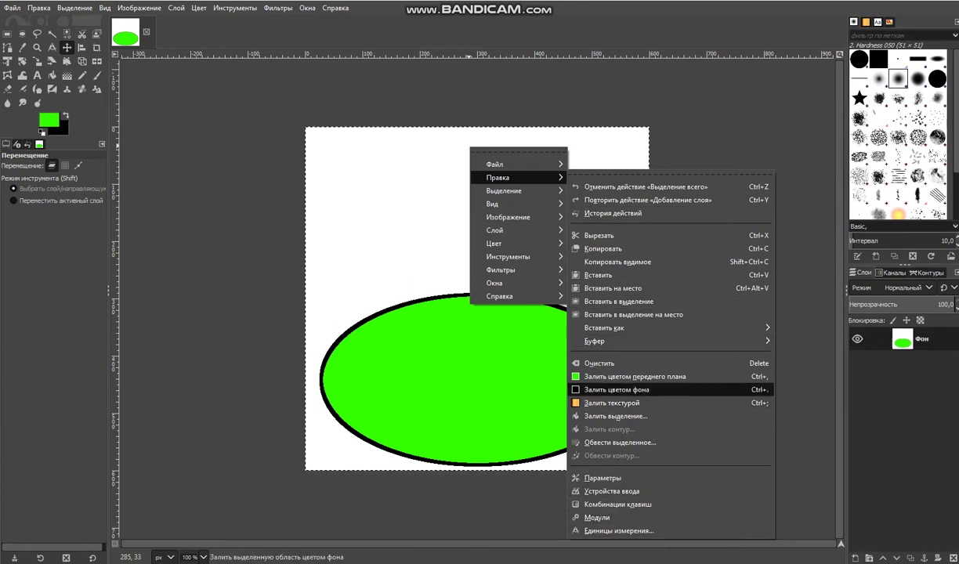
key(Escape)
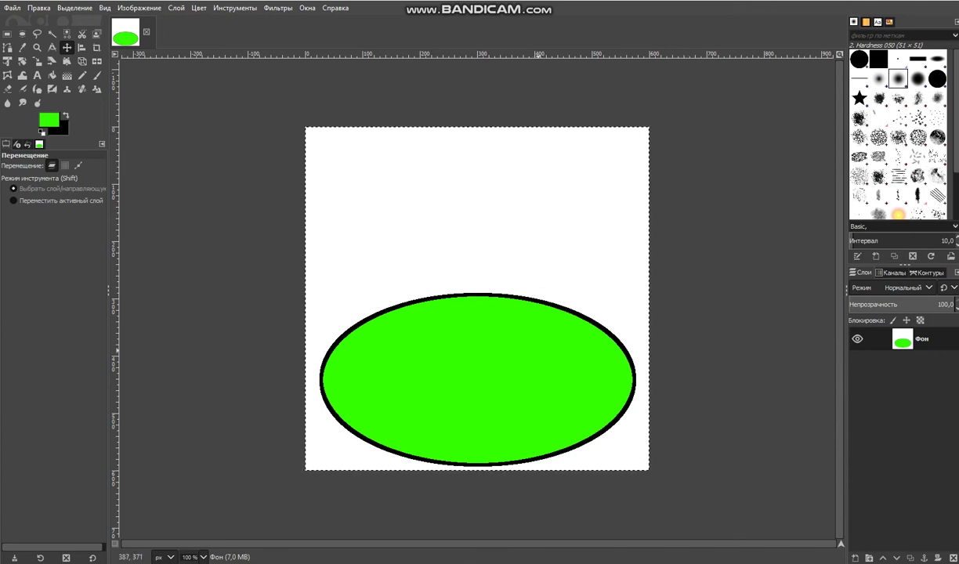
mouse_move(549, 282)
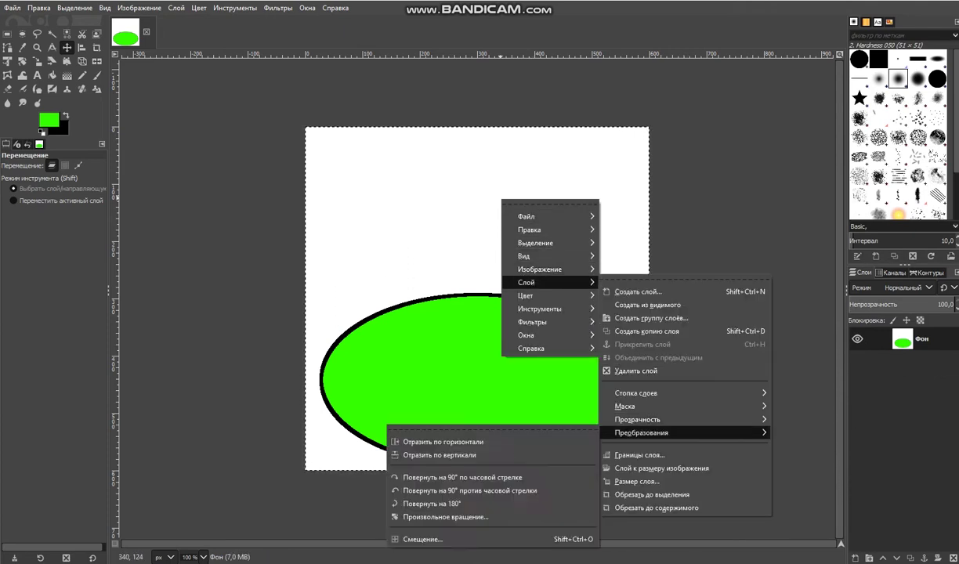
mouse_move(684, 419)
click(819, 429)
key(Escape)
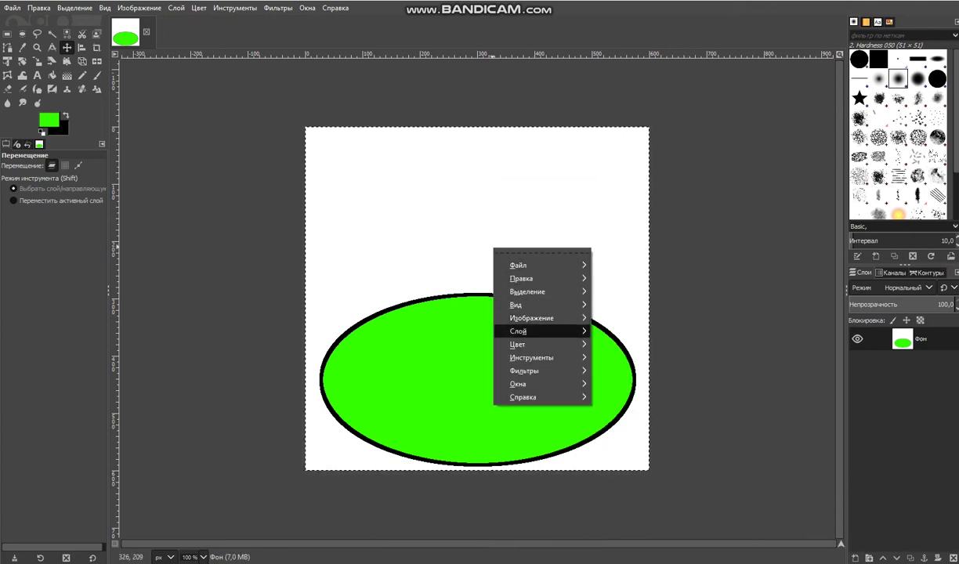
mouse_move(533, 331)
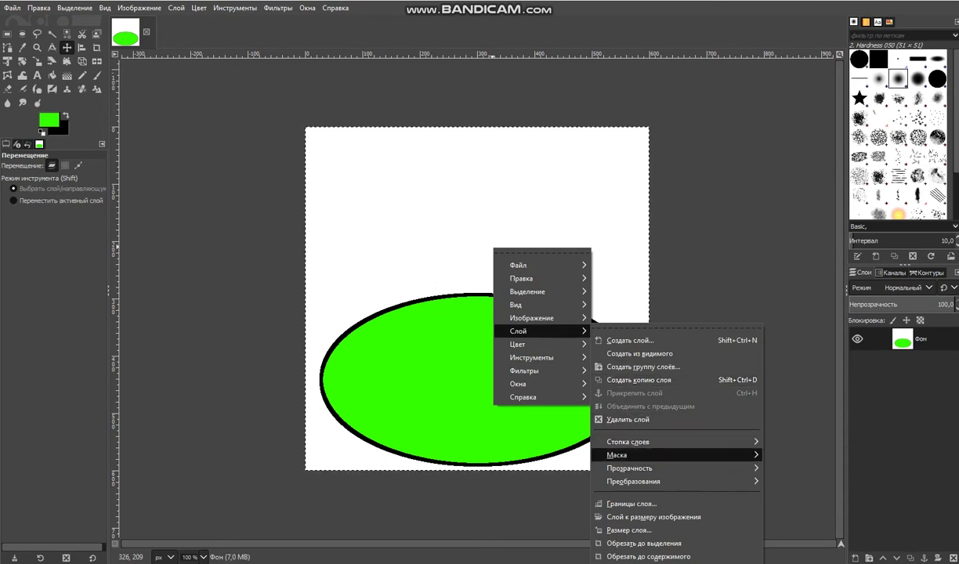
mouse_move(629, 468)
click(813, 479)
- Add an alpha channel to the background layer "Фон" and create a transparent layer named "уши" above it
right_click(548, 354)
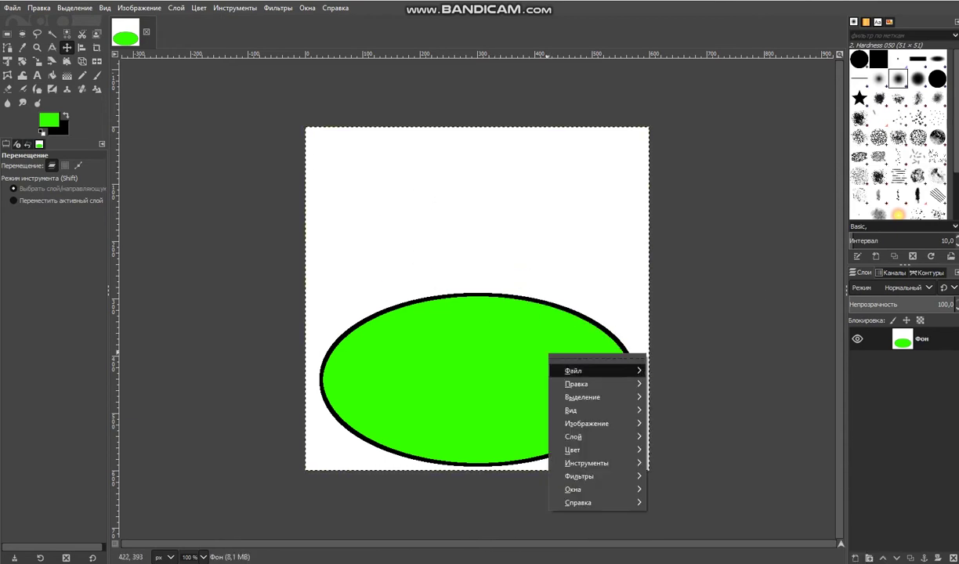
mouse_move(573, 436)
mouse_move(689, 492)
click(827, 465)
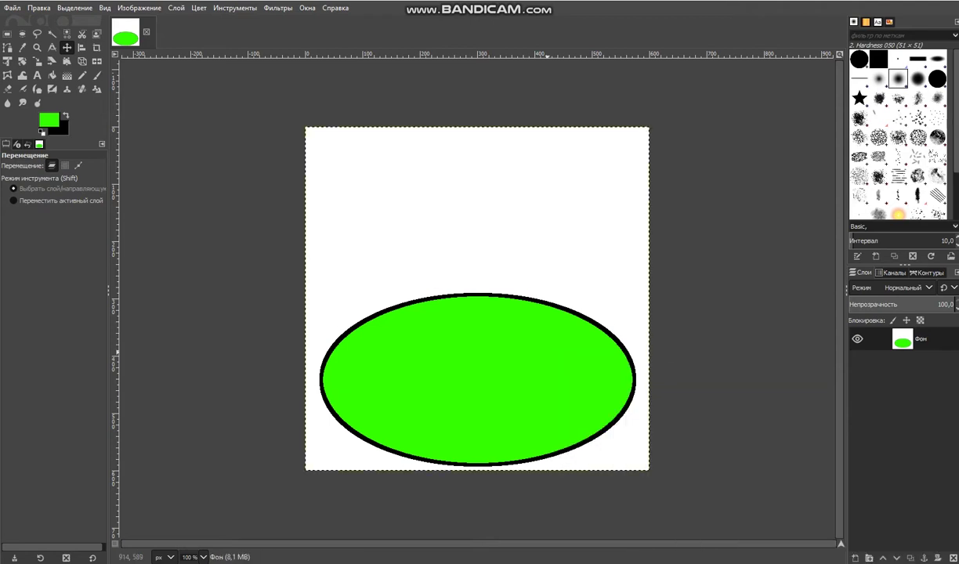
click(477, 298)
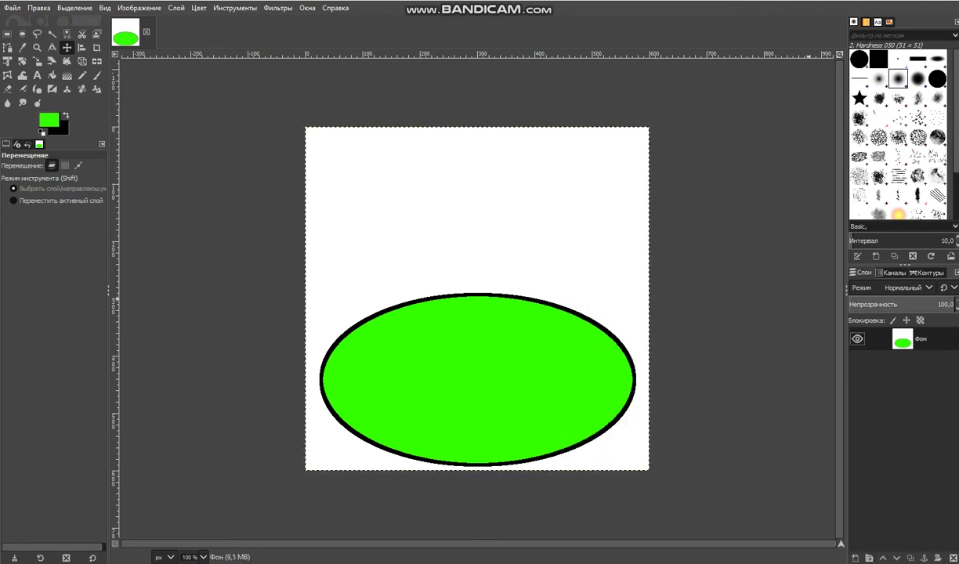
click(854, 558)
click(875, 546)
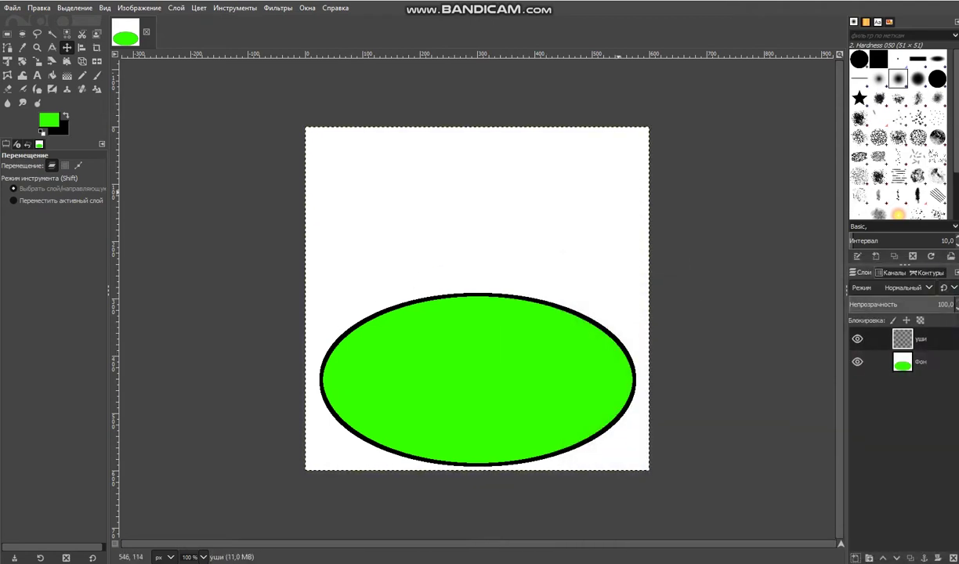
- Draw a closed path for a rounded ear standing on the upper-left edge of the green ellipse
click(22, 33)
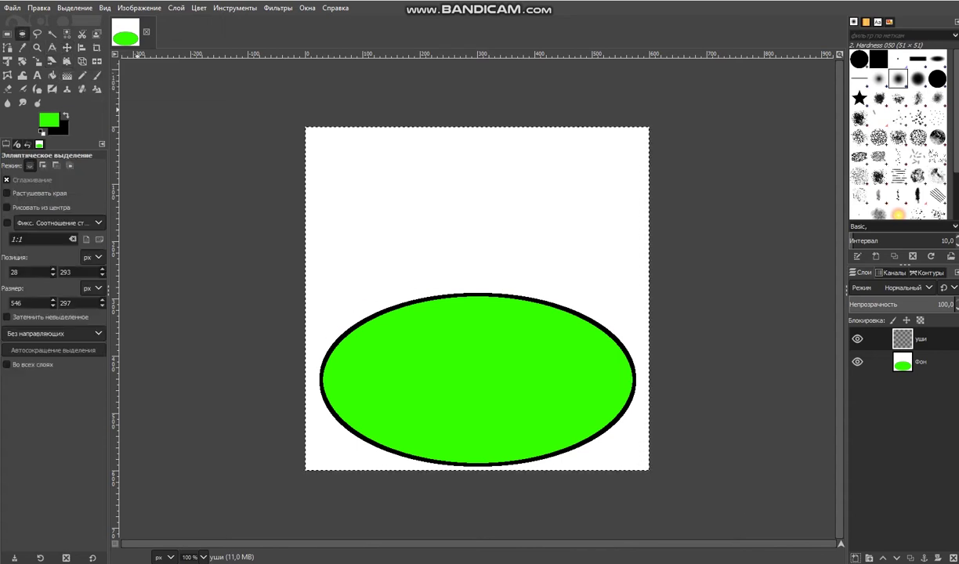
key(b)
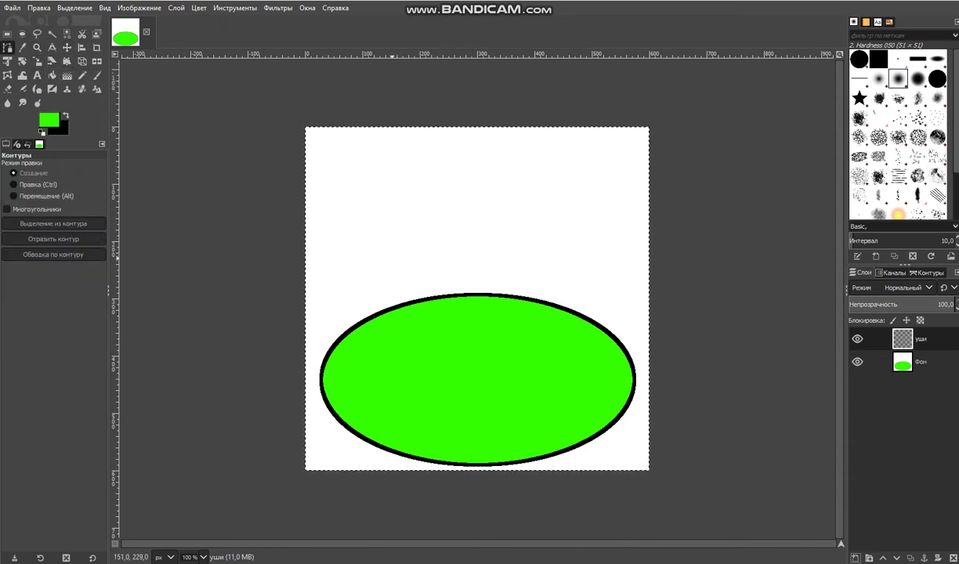
click(408, 257)
ctrl+click(387, 259)
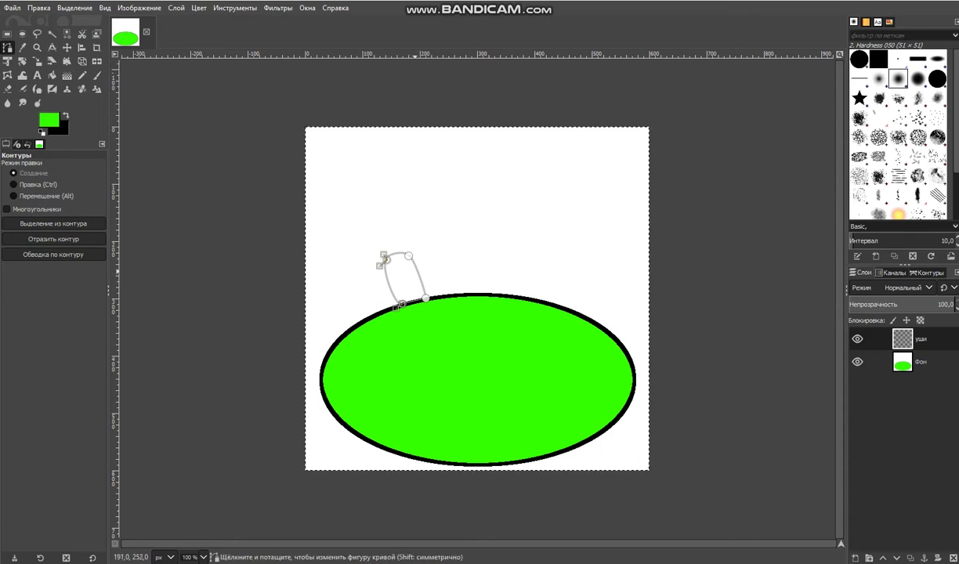
drag(420, 273, 397, 252)
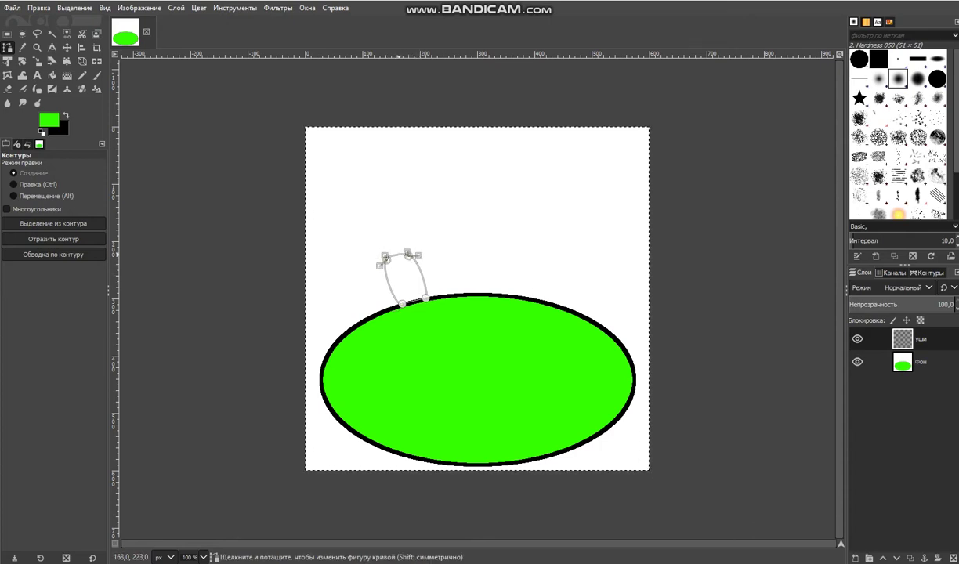
- Stroke the ear path with a 3 px solid black line
right_click(402, 284)
mouse_move(433, 316)
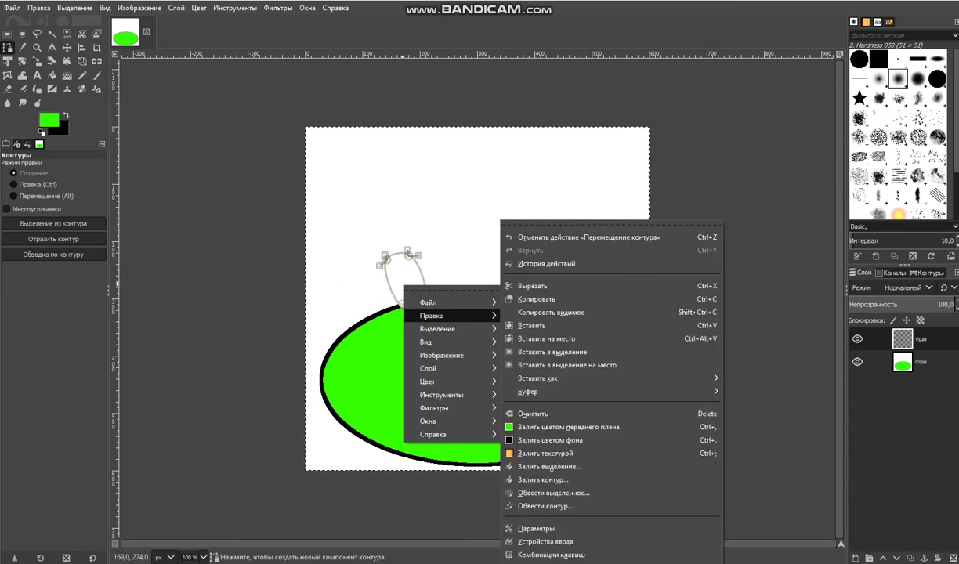
click(564, 506)
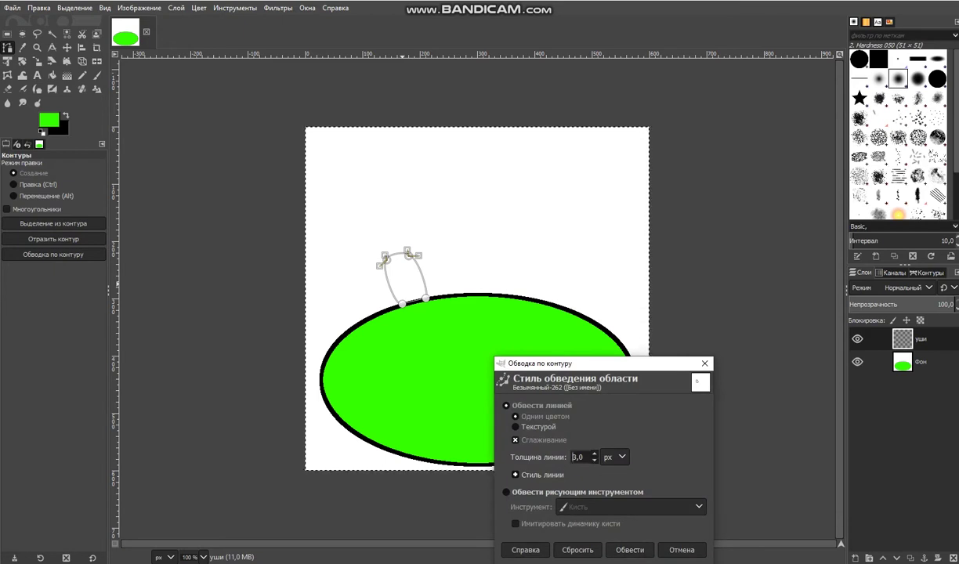
click(60, 128)
click(222, 30)
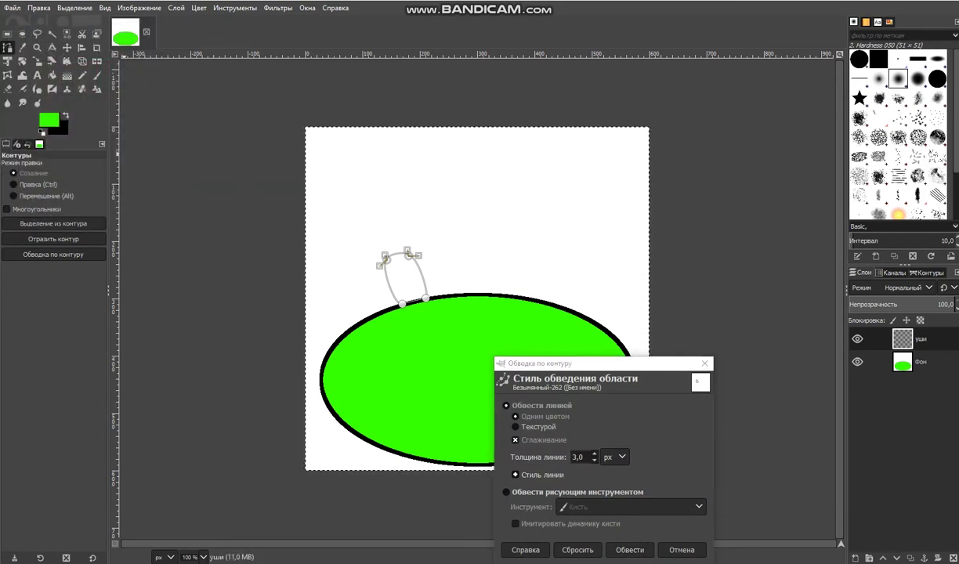
click(630, 550)
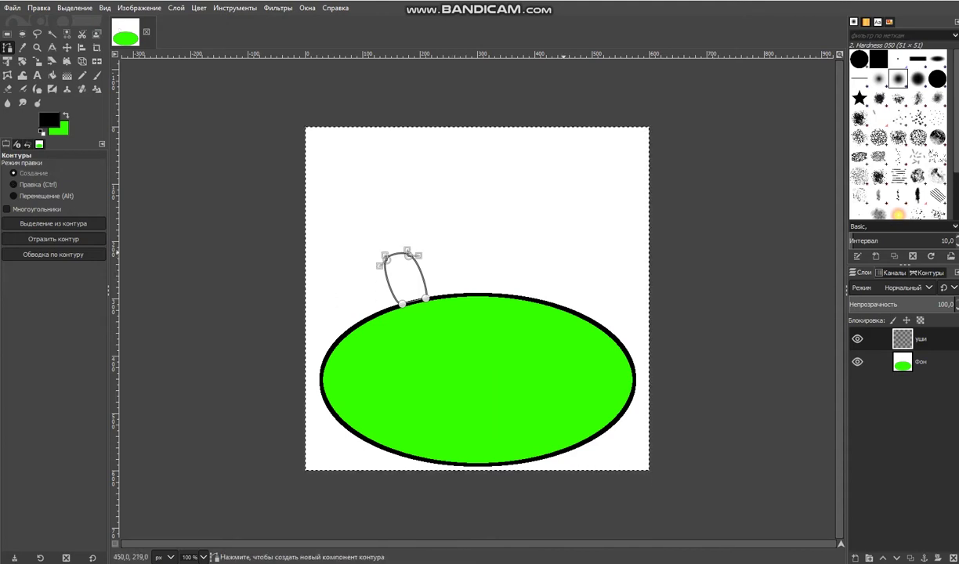
click(82, 76)
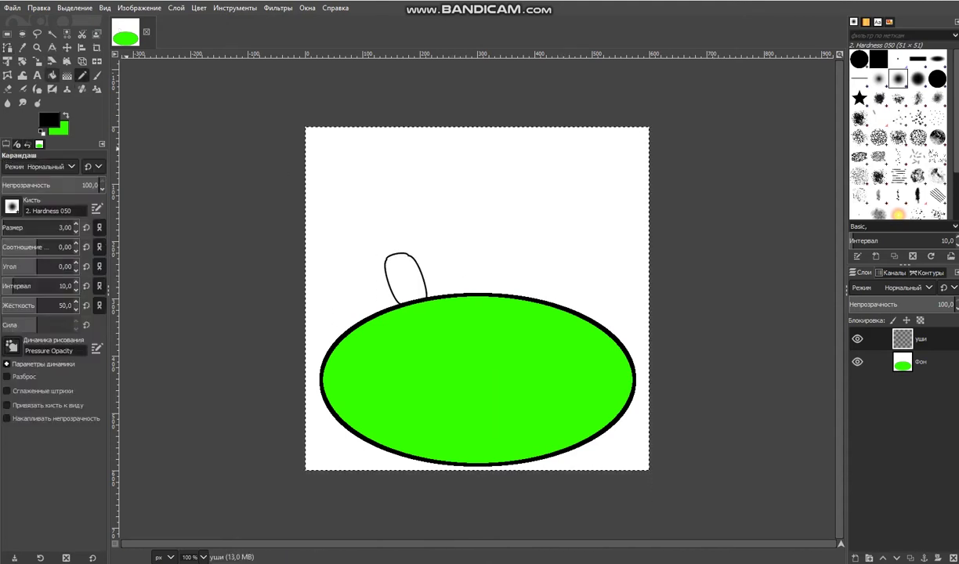
click(52, 75)
click(405, 279)
scroll(416, 310, up, 4)
scroll(417, 311, up, 1)
scroll(417, 310, up, 4)
scroll(417, 310, down, 2)
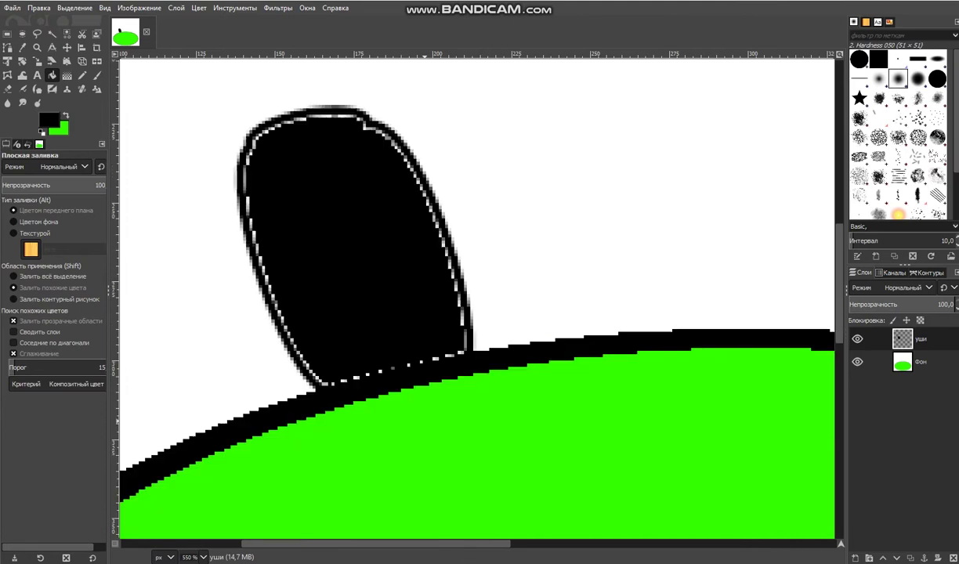
key(n)
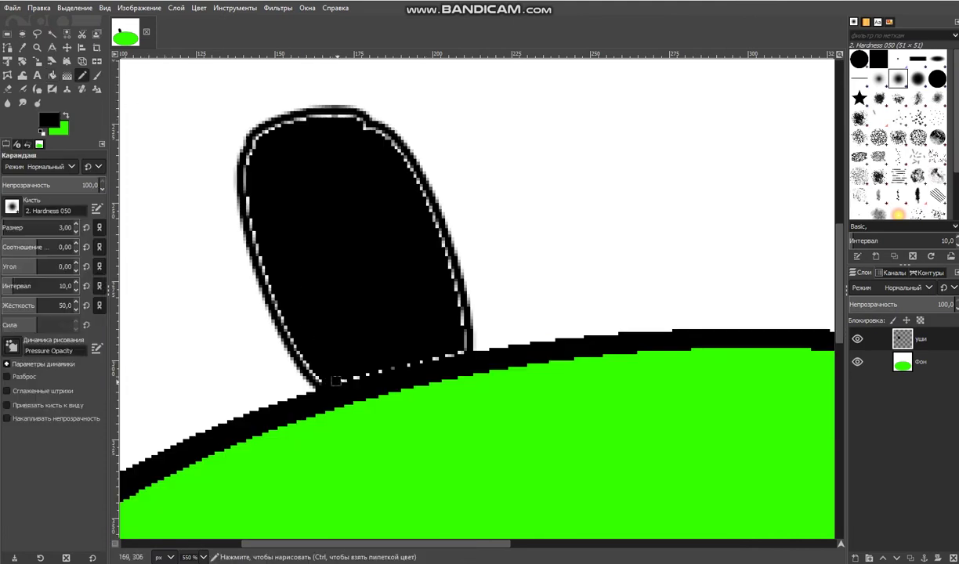
drag(335, 381, 361, 375)
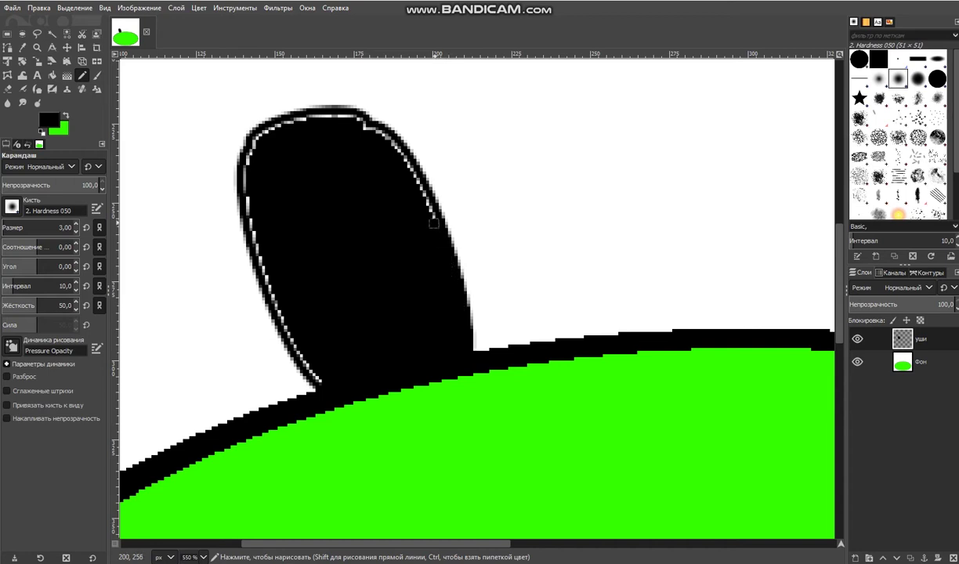
key(ctrl+z)
key(minus)
key(minus)
key(minus)
key(minus)
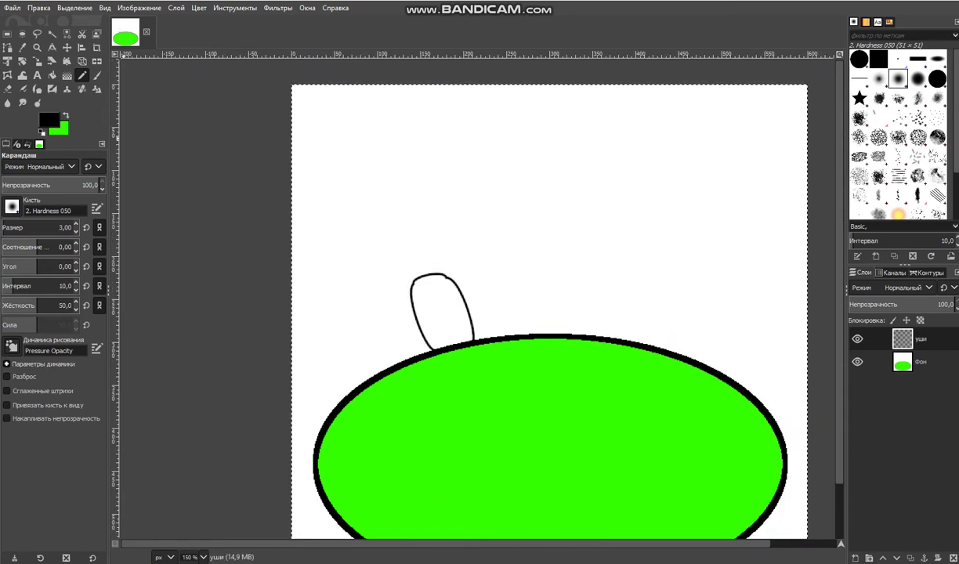
- Make green the foreground colour and fill the inside of the ear outline with it
key(x)
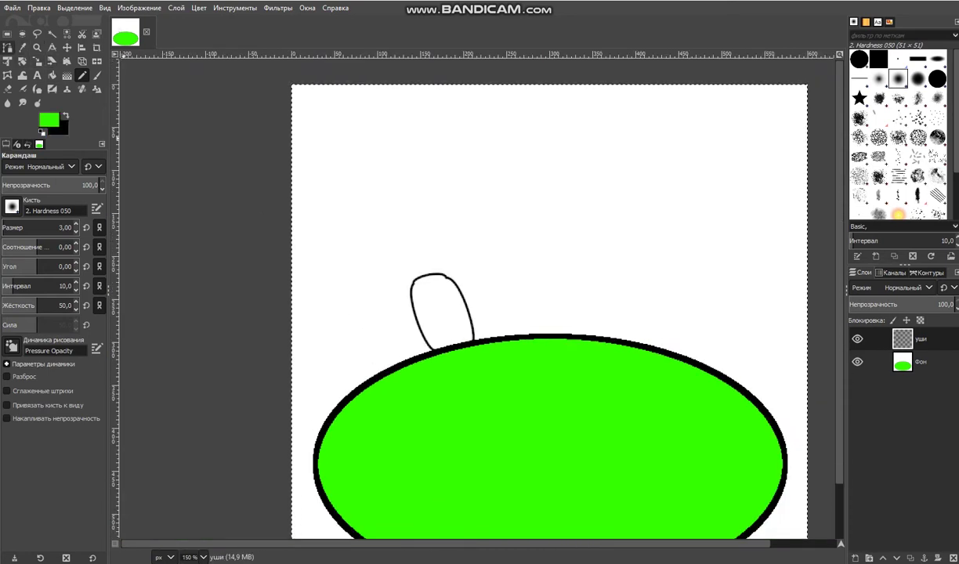
click(52, 75)
click(446, 314)
- Paint green over the pale fringe inside the first ear's outline with the Pencil at size 3
scroll(466, 352, up, 3)
scroll(467, 236, up, 2)
click(82, 76)
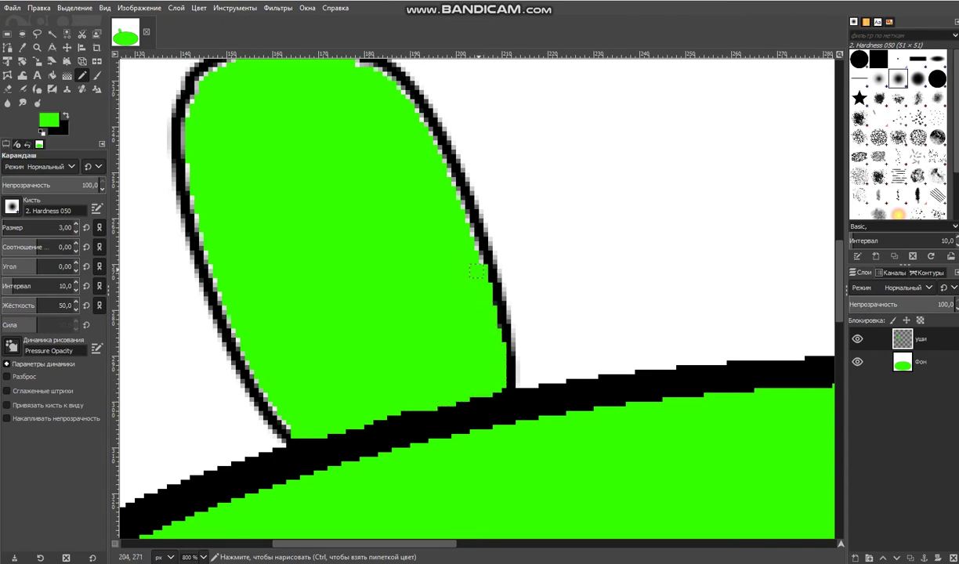
scroll(438, 289, up, 5)
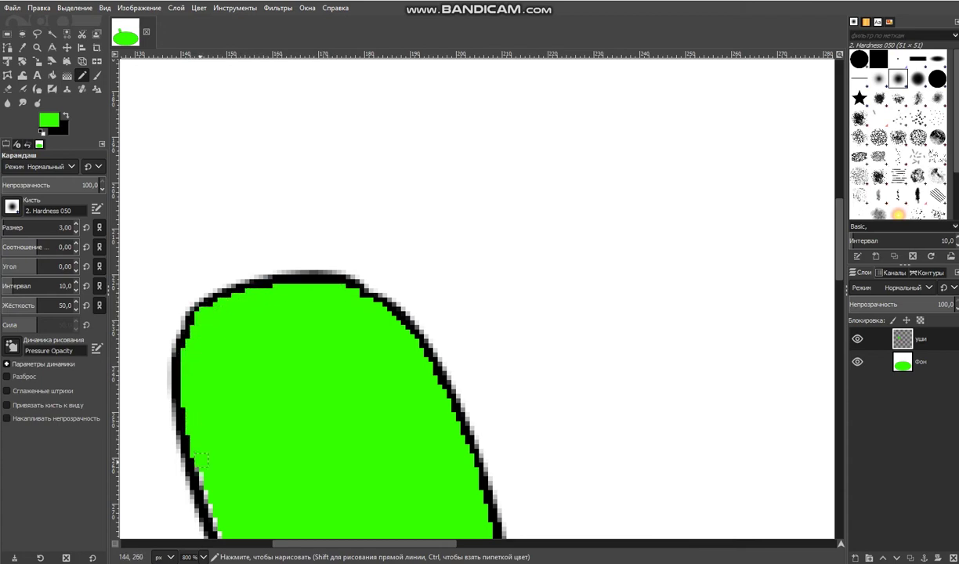
scroll(256, 447, down, 5)
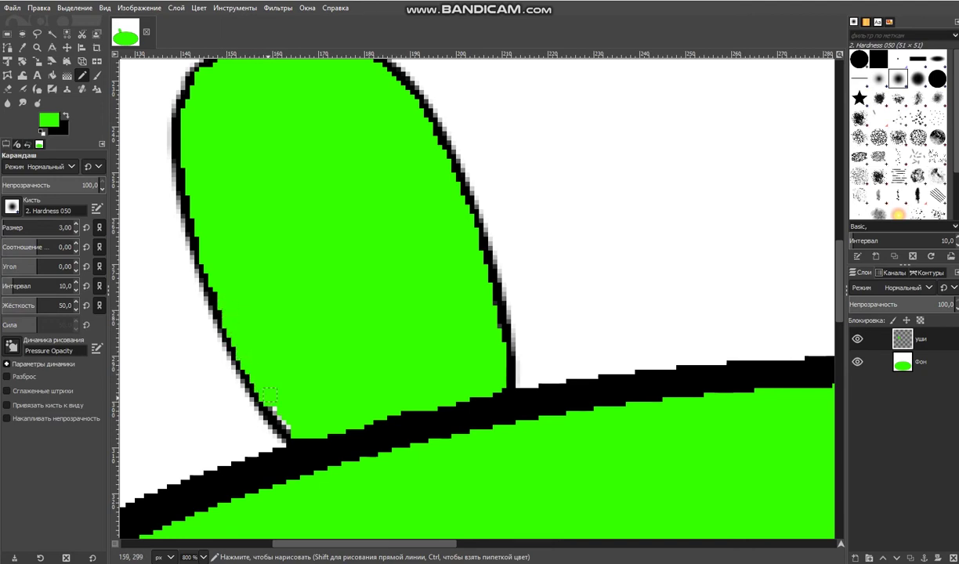
scroll(501, 358, down, 6)
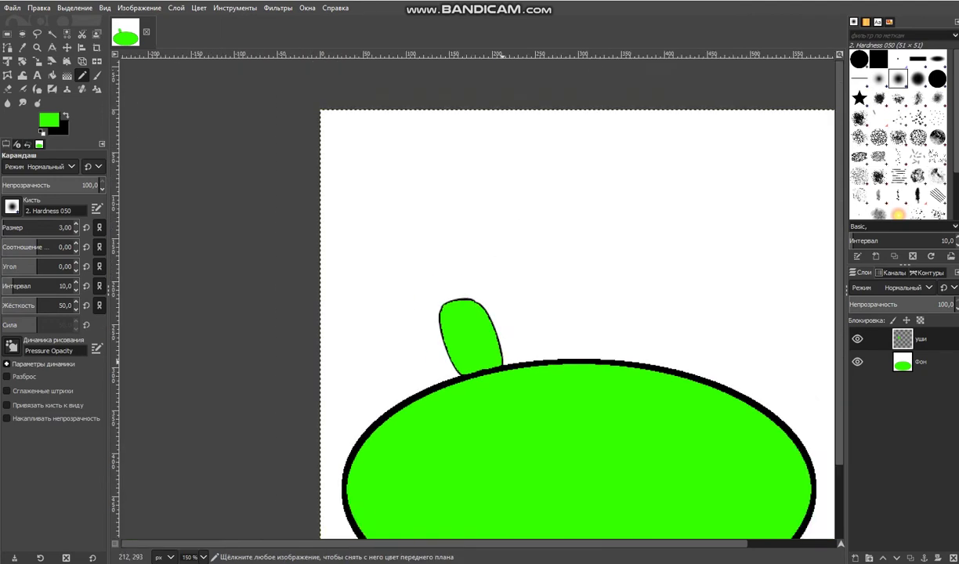
- Glance at the Angry Birds reference images in the browser preview and link the layer "Фон"
drag(432, 544, 501, 543)
mouse_move(380, 558)
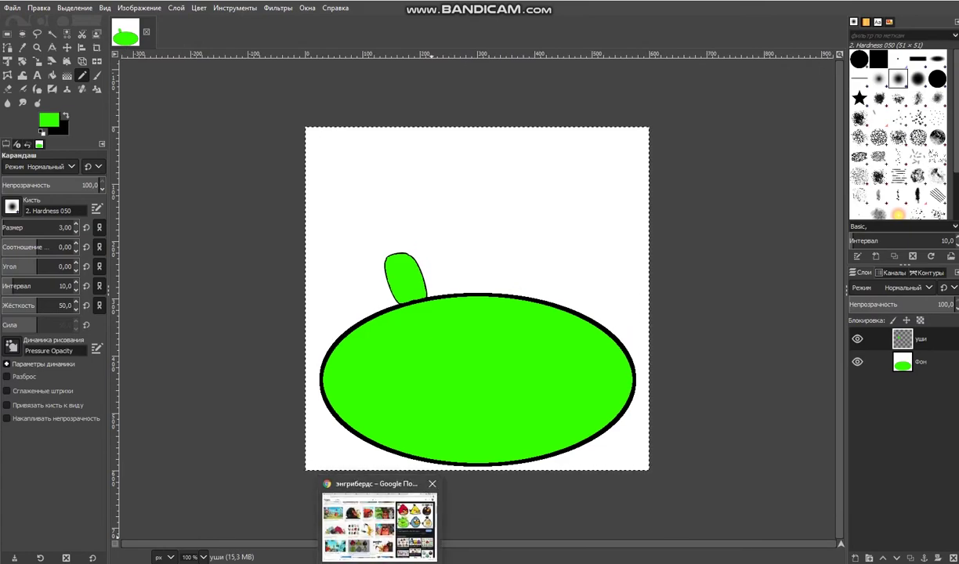
mouse_move(380, 517)
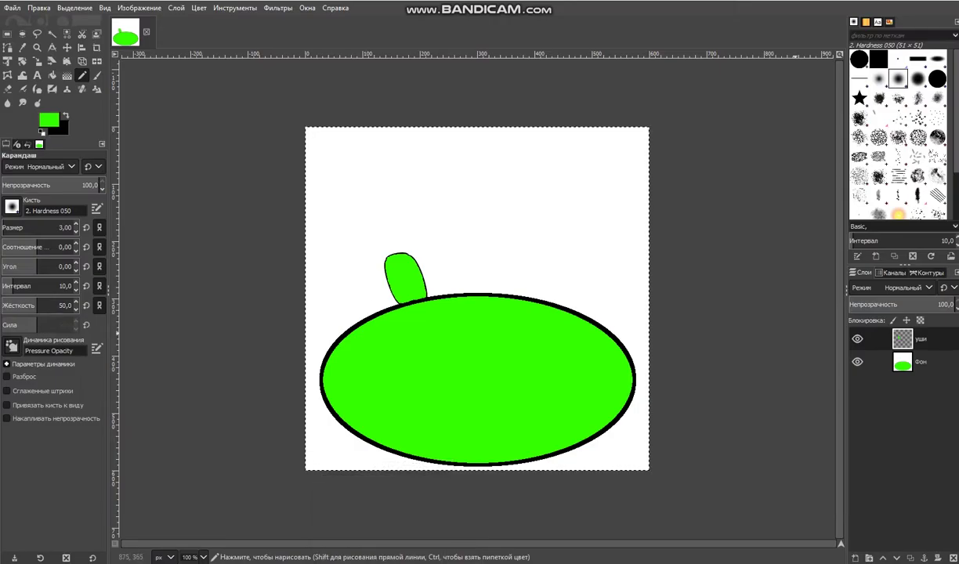
mouse_move(885, 362)
mouse_down()
mouse_move(885, 325)
mouse_move(885, 376)
mouse_up()
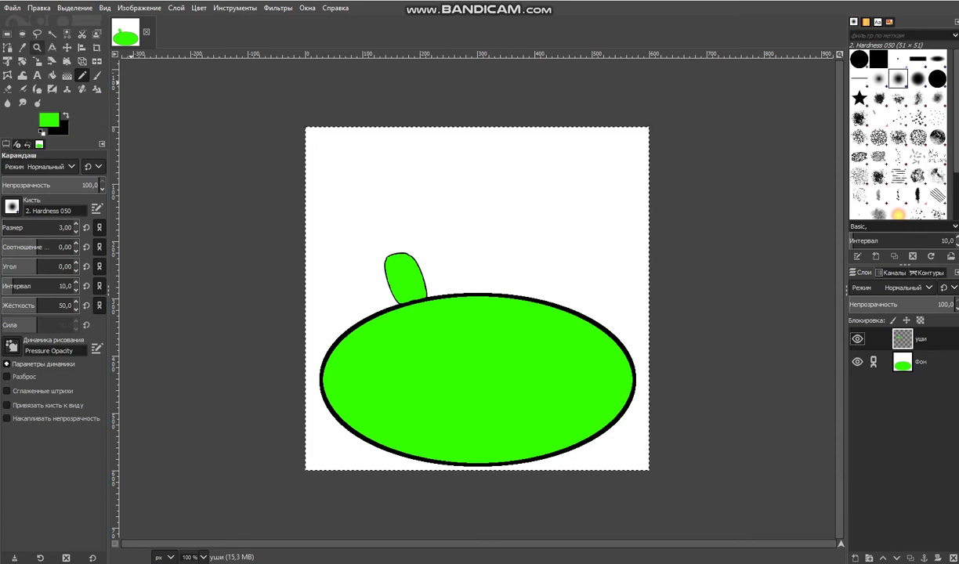
- Draw a closed path for a second rounded ear on the ellipse's upper edge, left of the first ear
click(7, 47)
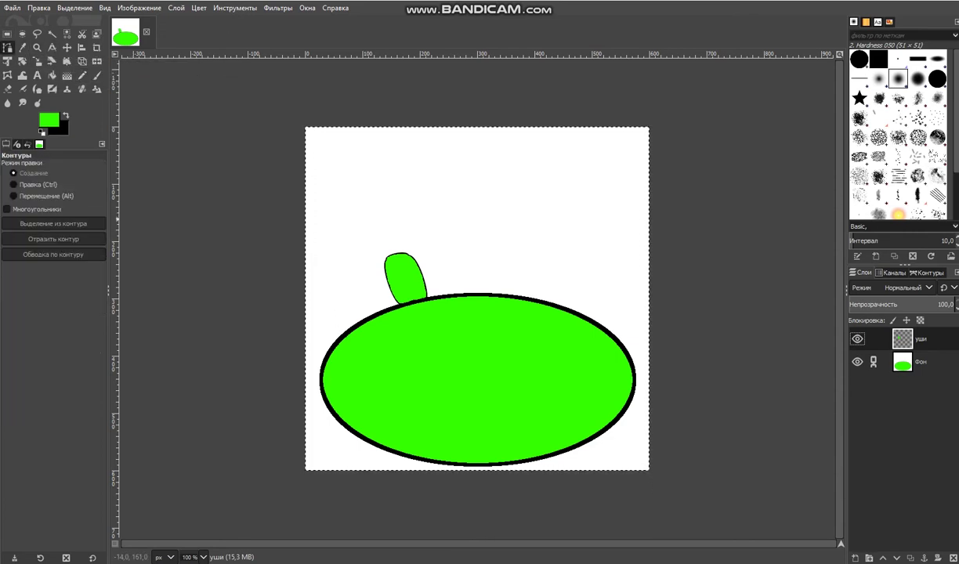
drag(354, 324, 329, 272)
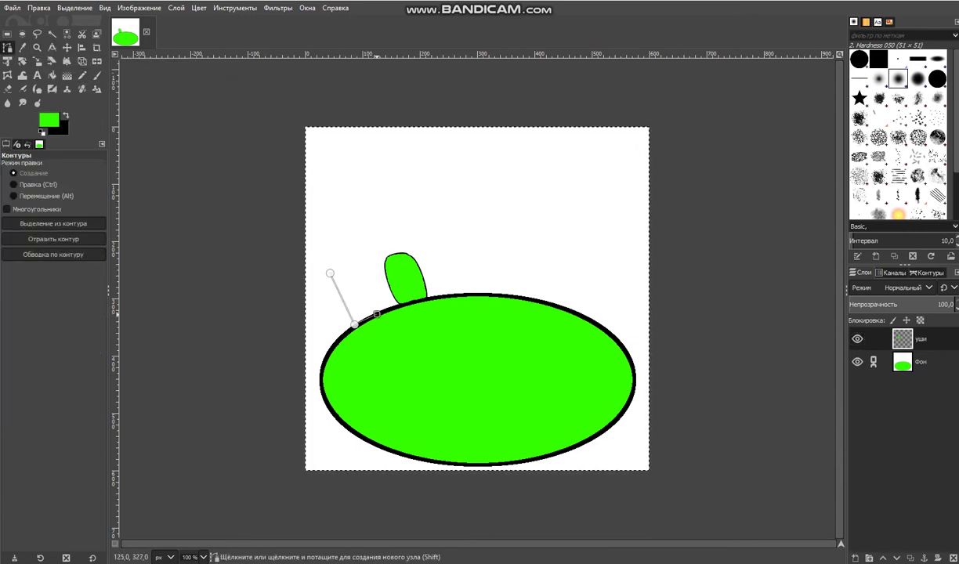
ctrl+click(330, 273)
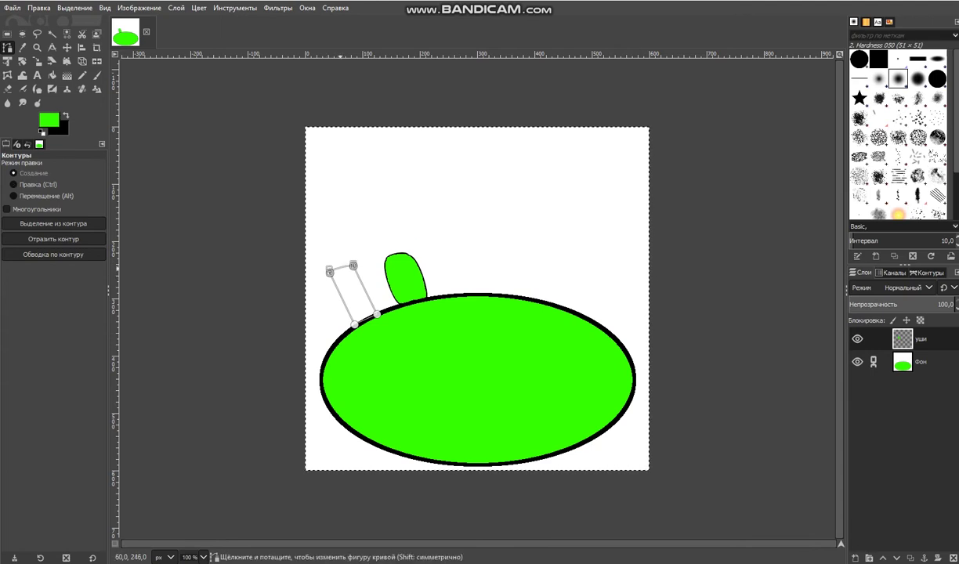
drag(363, 285, 342, 312)
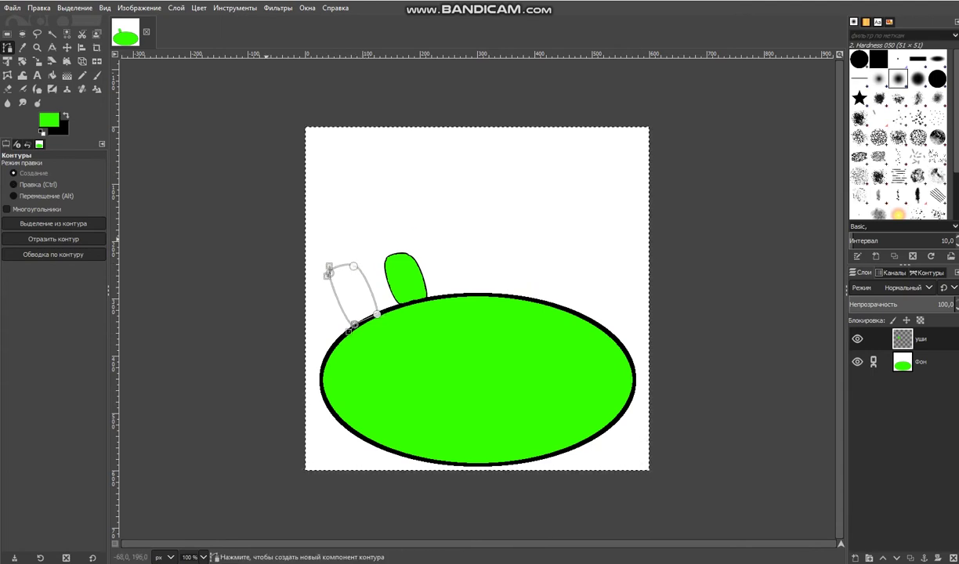
- Make black the foreground colour and stroke the second ear's path with a 3 px line
right_click(349, 295)
mouse_move(384, 326)
click(494, 506)
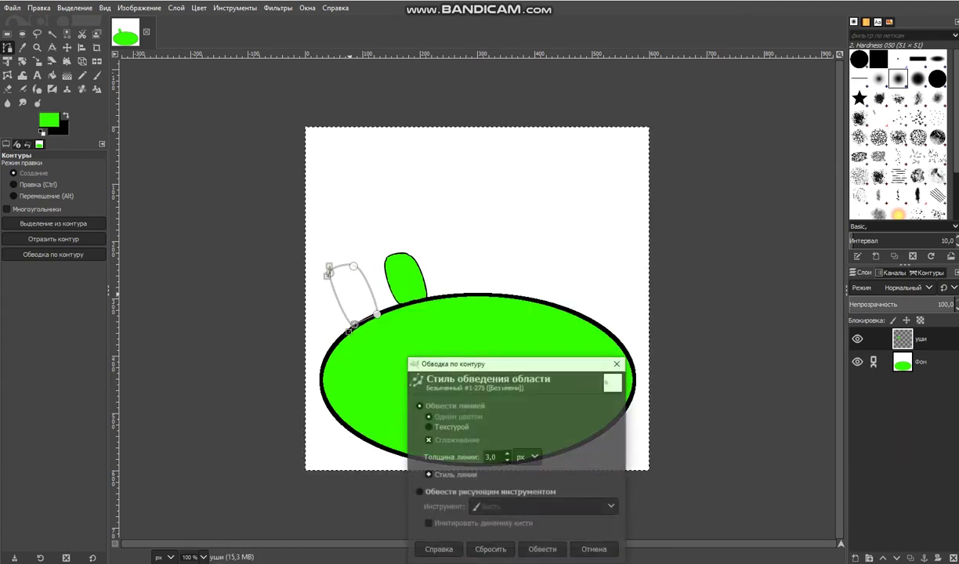
click(65, 115)
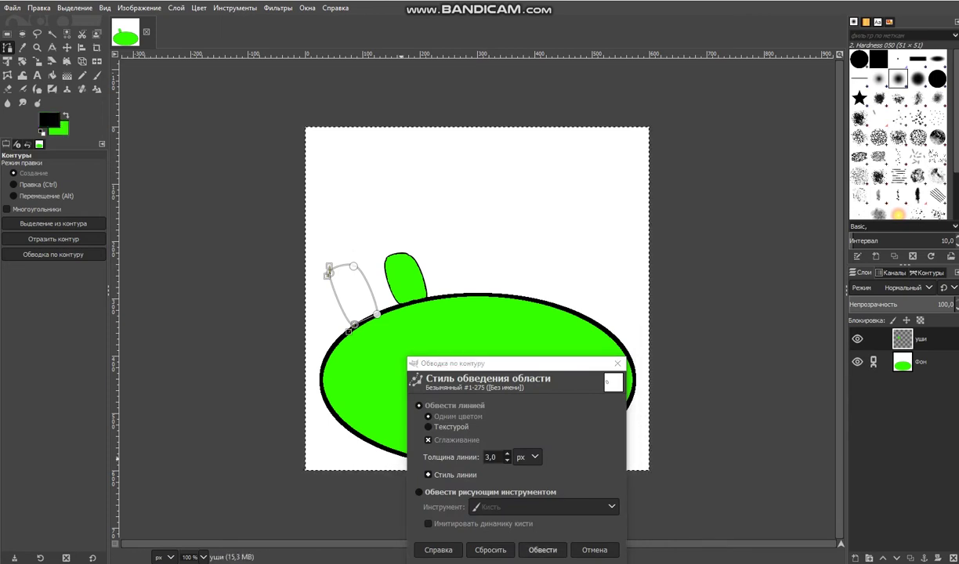
click(542, 549)
- Make green the foreground colour again and fill the inside of the second ear's outline
click(65, 116)
click(52, 76)
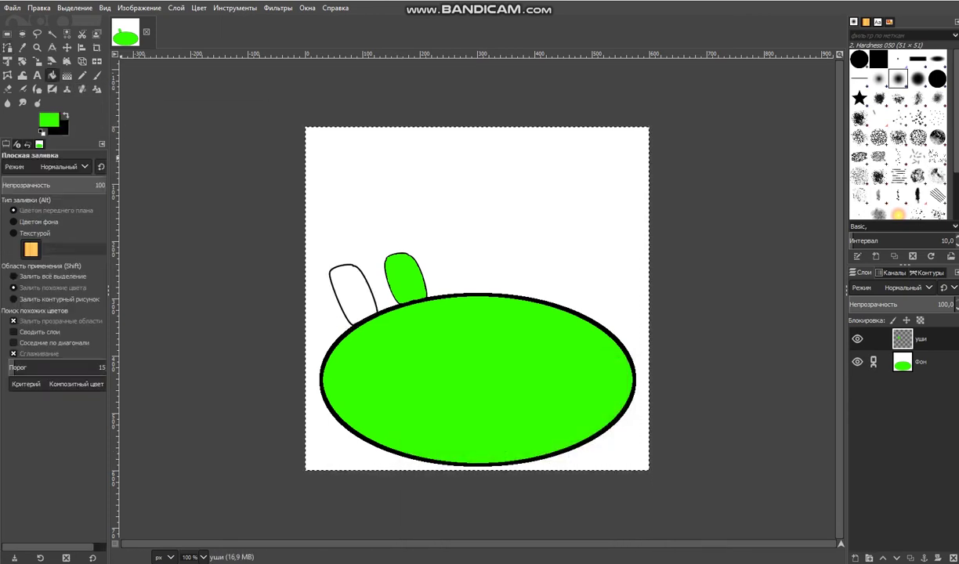
click(351, 292)
- Set the Pencil size to 1 and paint green over the pale pixels along the second ear's lower edge
scroll(348, 309, up, 7)
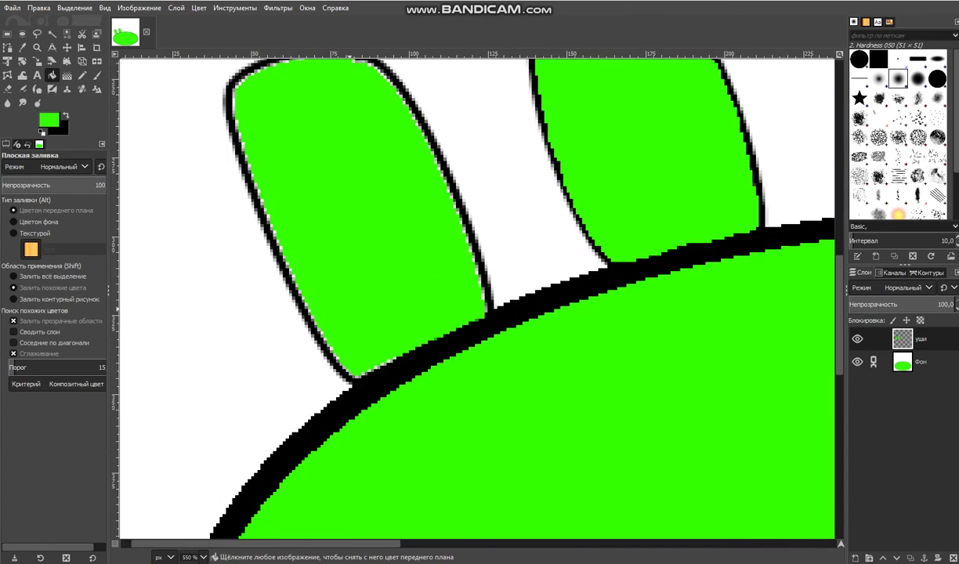
click(82, 75)
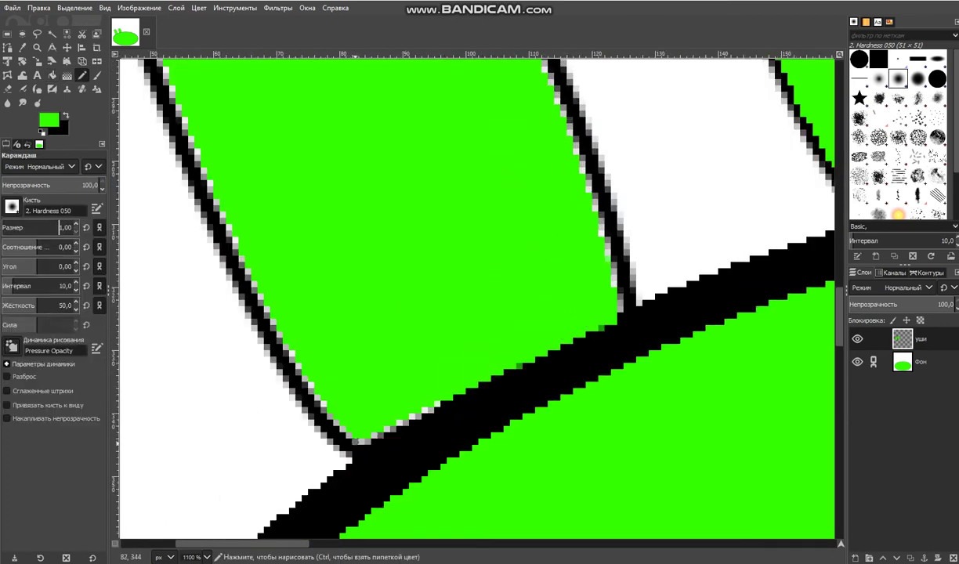
drag(413, 417, 438, 405)
- Paint green over the grey and white pixels along the inner right side of the second ear's outline
scroll(616, 452, up, 2)
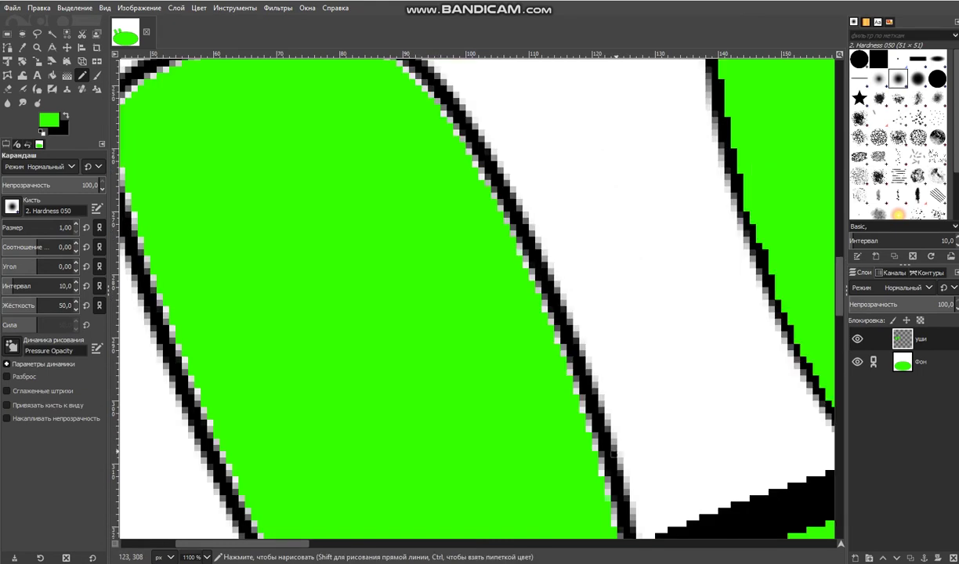
scroll(626, 429, down, 1)
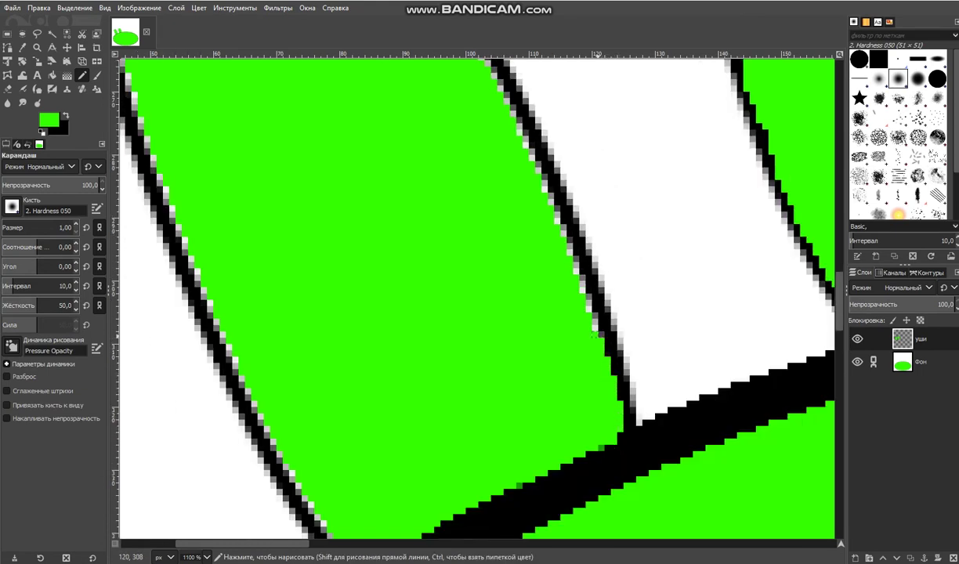
scroll(595, 347, up, 2)
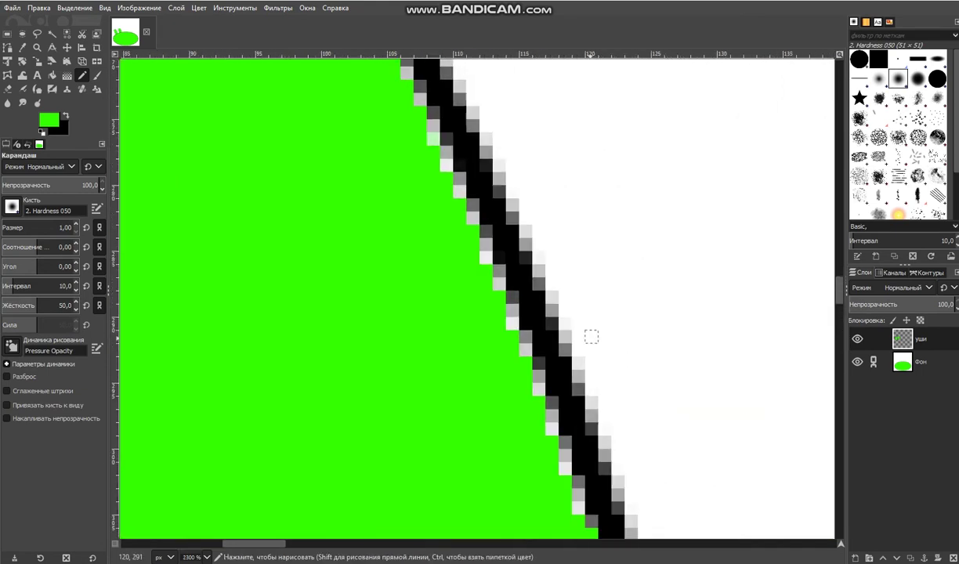
mouse_move(590, 523)
mouse_down()
mouse_move(552, 442)
mouse_move(565, 454)
mouse_move(512, 298)
mouse_move(408, 82)
mouse_up()
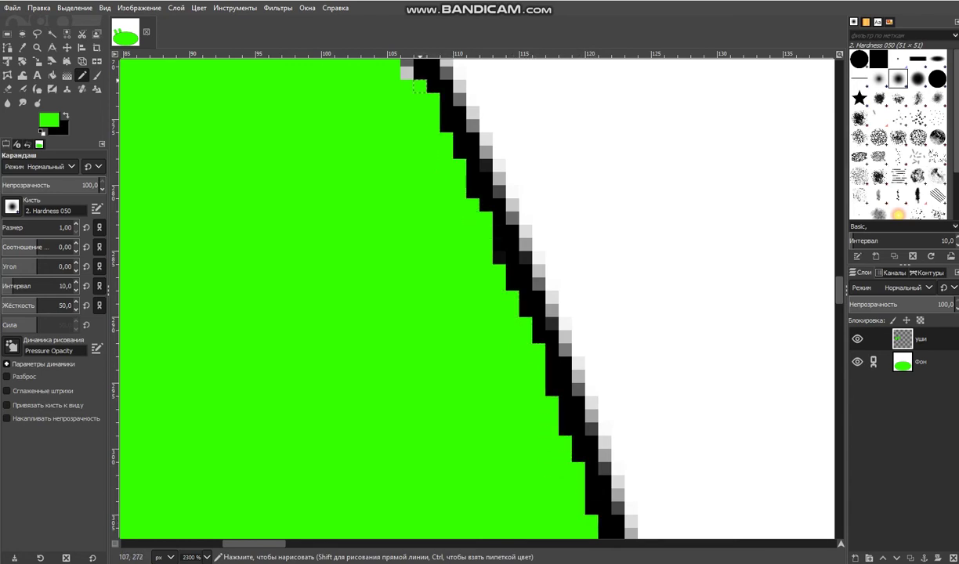
scroll(365, 324, up, 5)
mouse_move(222, 130)
mouse_down()
mouse_move(327, 275)
mouse_move(354, 339)
mouse_move(403, 427)
mouse_up()
- Cover the pale pixels inside the second ear's top edge and upper-left corner with green Pencil strokes
scroll(339, 534, left, 6)
scroll(339, 534, up, 3)
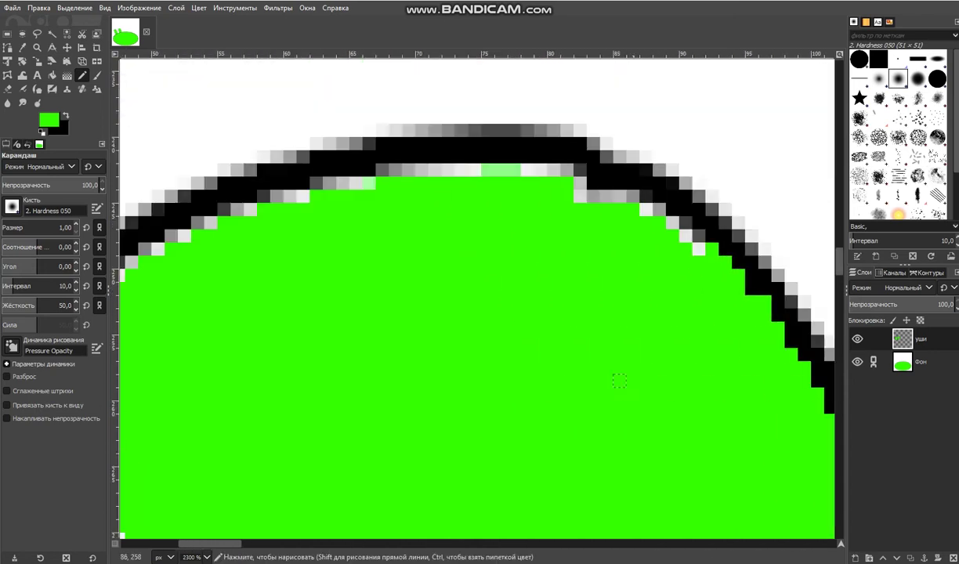
mouse_move(593, 196)
mouse_down()
mouse_move(633, 196)
mouse_move(517, 169)
mouse_move(423, 168)
mouse_move(264, 196)
mouse_move(158, 231)
mouse_move(146, 245)
mouse_up()
scroll(514, 507, left, 2)
scroll(357, 238, left, 5)
mouse_move(357, 239)
mouse_down()
mouse_move(323, 257)
mouse_move(282, 325)
mouse_move(294, 393)
mouse_up()
mouse_move(282, 301)
mouse_down()
mouse_move(322, 327)
mouse_move(308, 326)
mouse_move(320, 419)
mouse_up()
scroll(294, 313, down, 2)
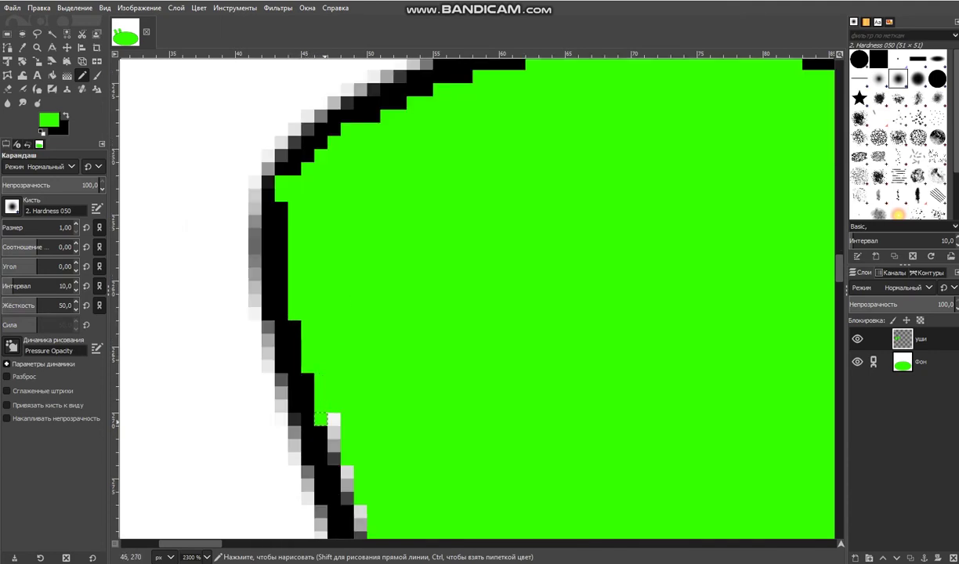
- Continue painting green over the pale pixels along the middle of the second ear's inner left side
scroll(320, 419, down, 6)
drag(322, 178, 374, 336)
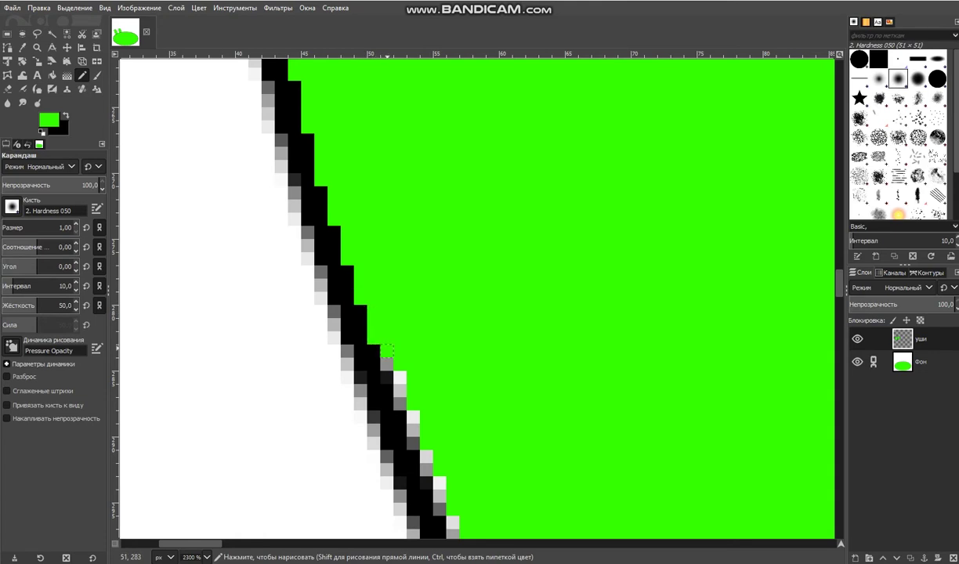
drag(399, 377, 387, 364)
scroll(399, 377, down, 6)
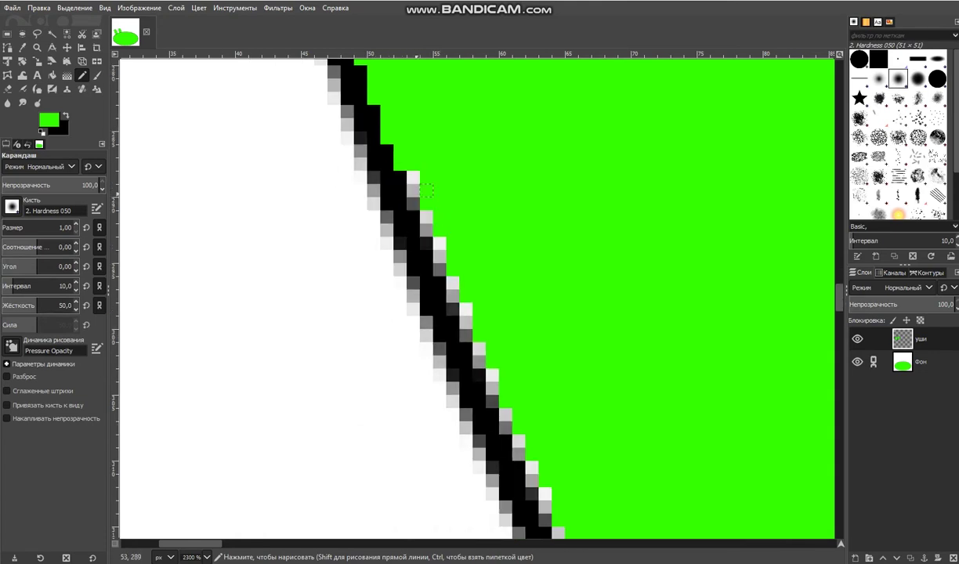
mouse_move(426, 203)
mouse_down()
mouse_move(453, 269)
mouse_move(453, 308)
mouse_move(506, 402)
mouse_move(533, 502)
mouse_up()
- Paint green over the remaining pale pixels on the second ear's lower-left side, down to the body outline
scroll(624, 332, down, 8)
scroll(571, 490, down, 2)
drag(195, 543, 220, 544)
scroll(235, 235, up, 2)
drag(280, 186, 280, 172)
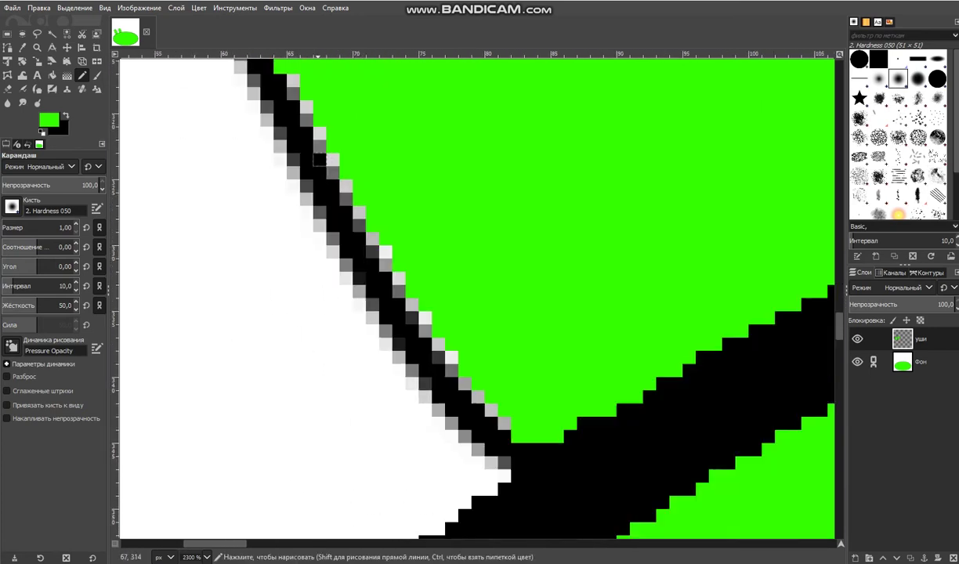
scroll(305, 79, down, 2)
mouse_move(293, 80)
mouse_down()
mouse_move(306, 119)
mouse_move(345, 171)
mouse_move(359, 224)
mouse_move(439, 356)
mouse_up()
drag(477, 383, 503, 423)
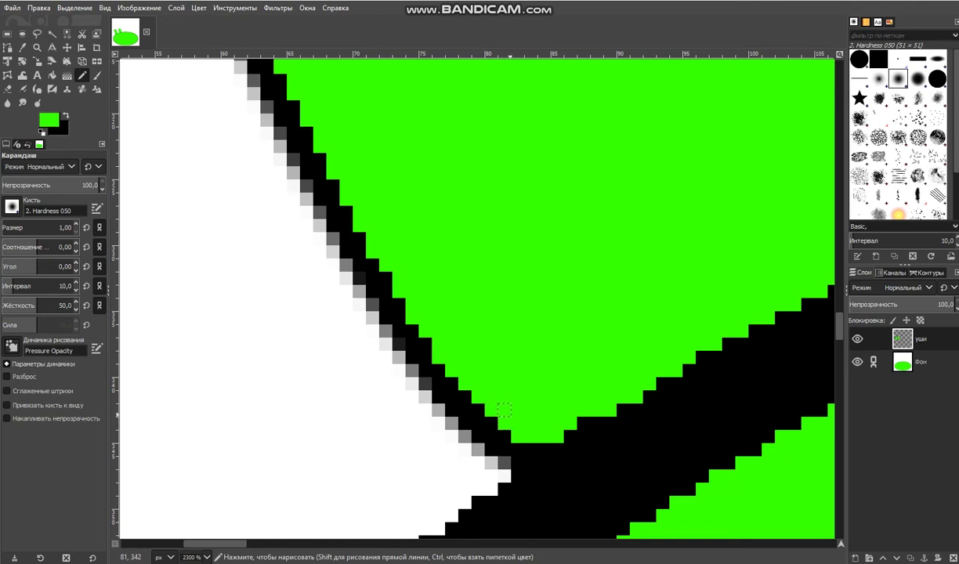
scroll(569, 322, down, 10)
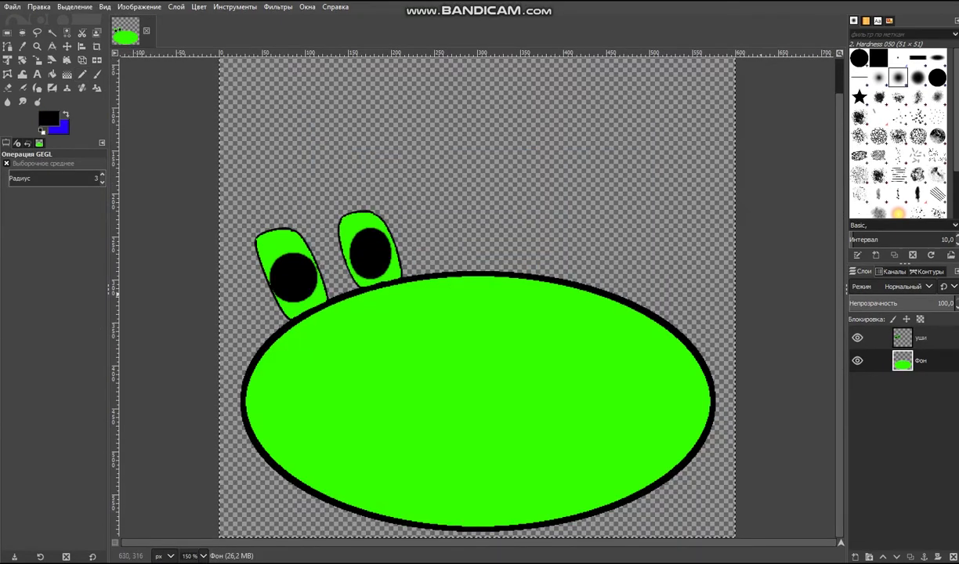
- Check the reference character in the browser, then create a transparent 600 × 600 px layer named "RHJYF" above "уши"
click(379, 561)
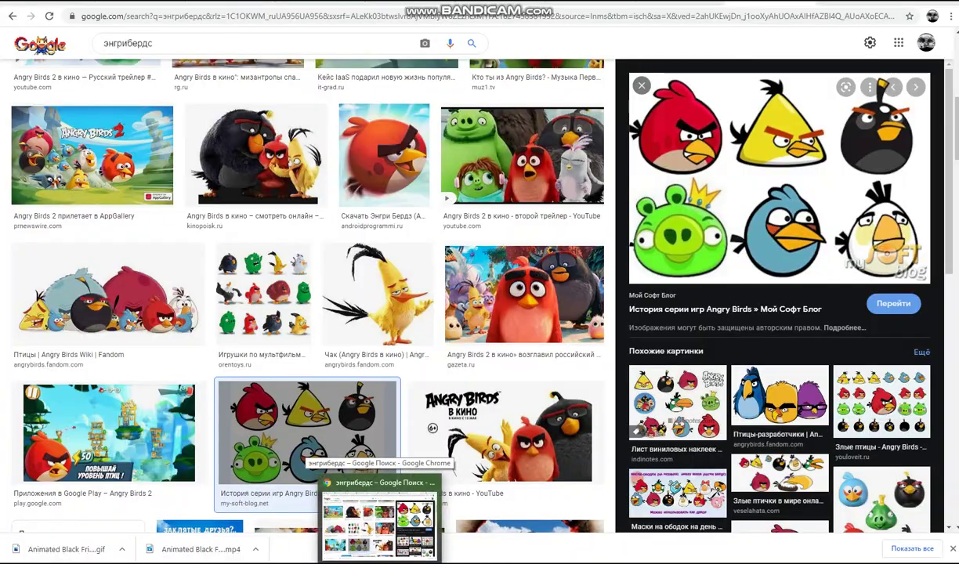
click(380, 519)
click(857, 556)
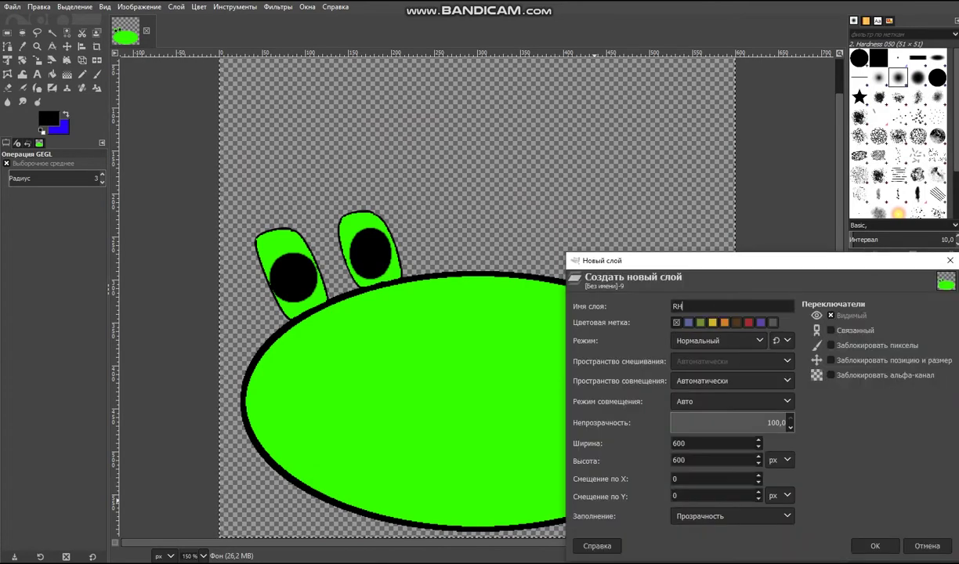
key(Return)
drag(920, 361, 902, 333)
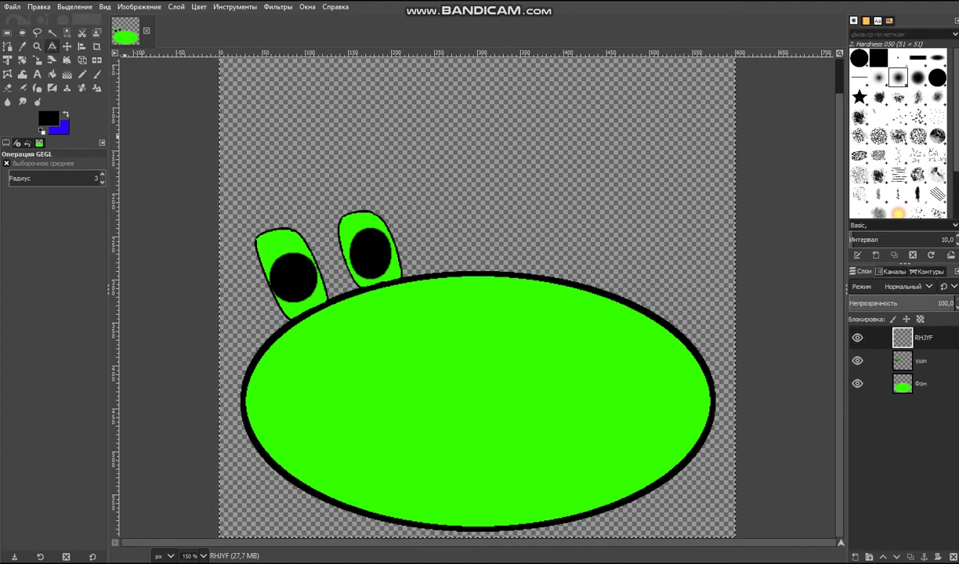
- Draw a closed three-pointed crown path standing on the top middle edge of the green ellipse
click(7, 46)
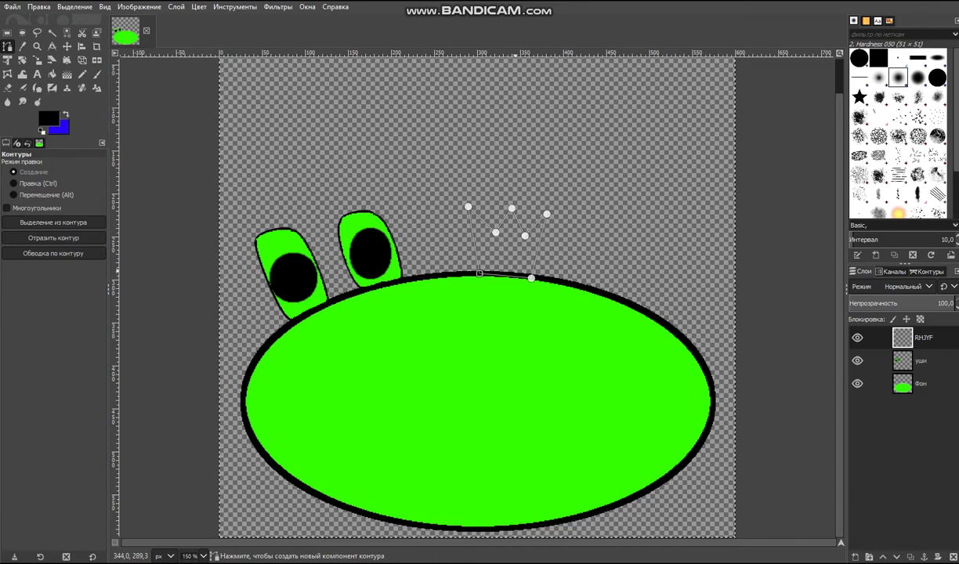
right_click(505, 252)
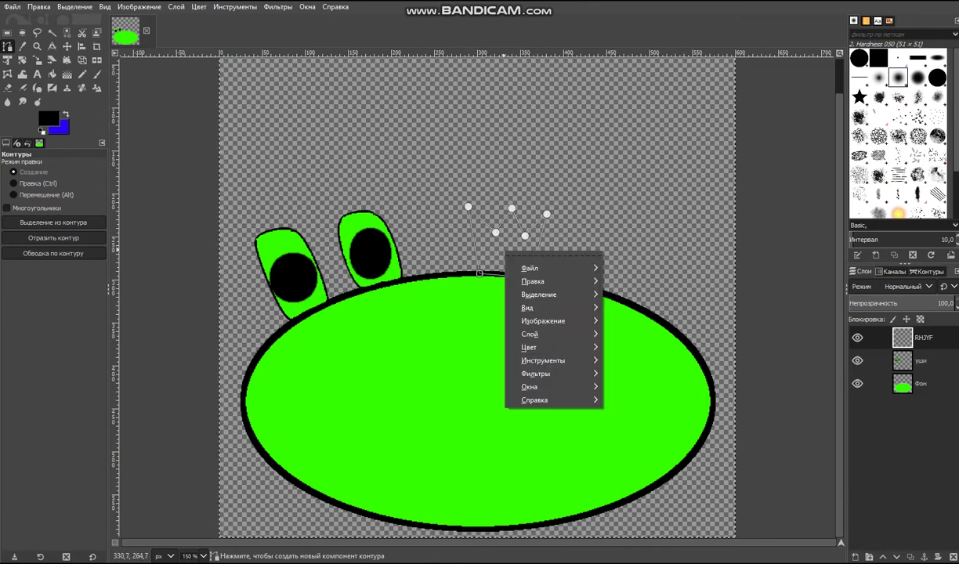
drag(474, 246, 478, 246)
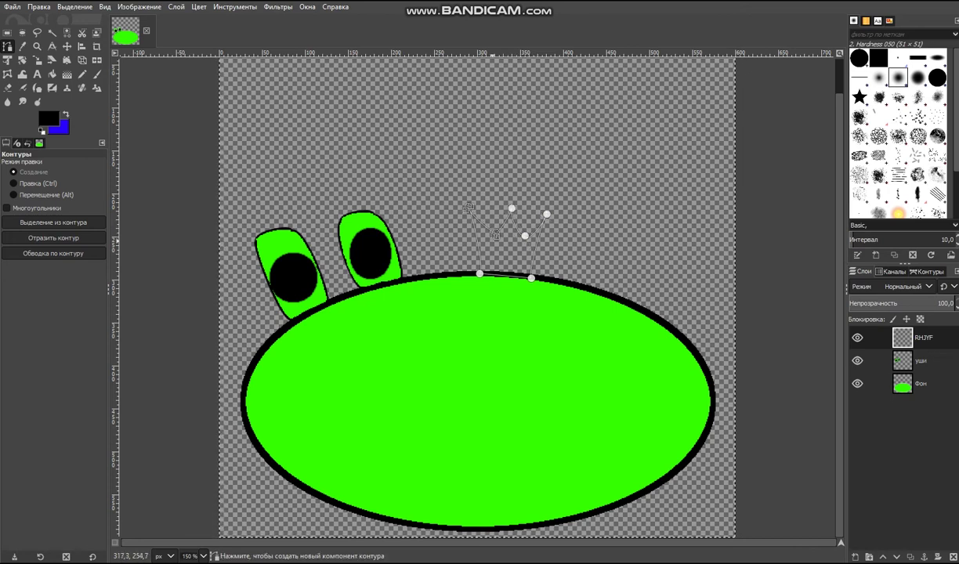
- Stroke the current selection with a line on the layer "RHJYF"
right_click(503, 253)
mouse_move(540, 284)
click(658, 491)
click(663, 546)
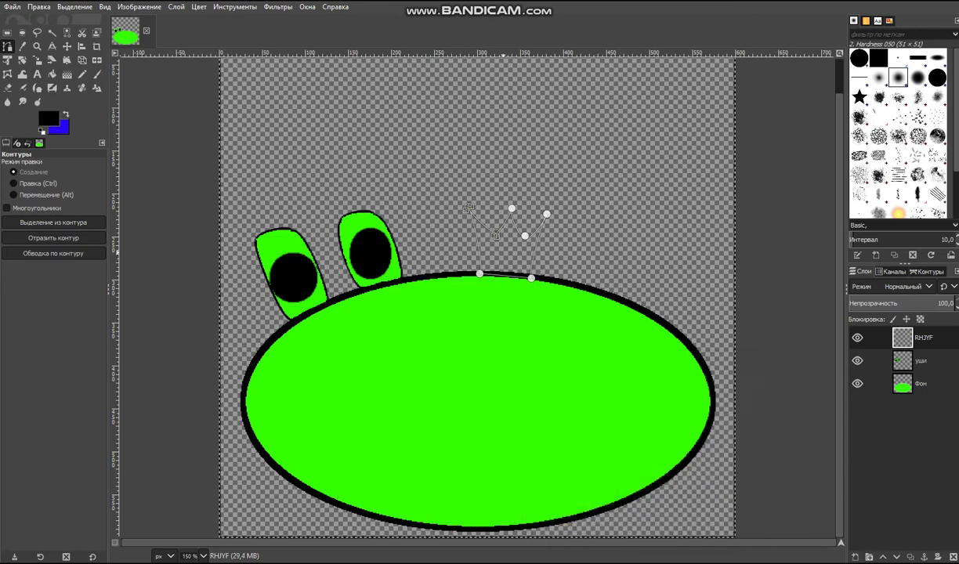
- Stroke the crown path with a black line on the layer "RHJYF"
right_click(509, 266)
mouse_move(548, 290)
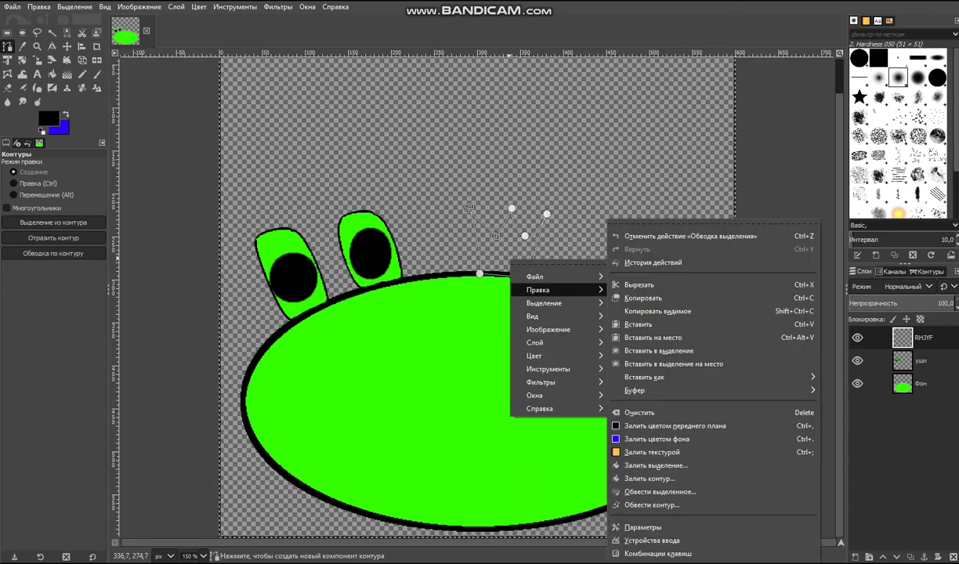
click(651, 504)
key(Return)
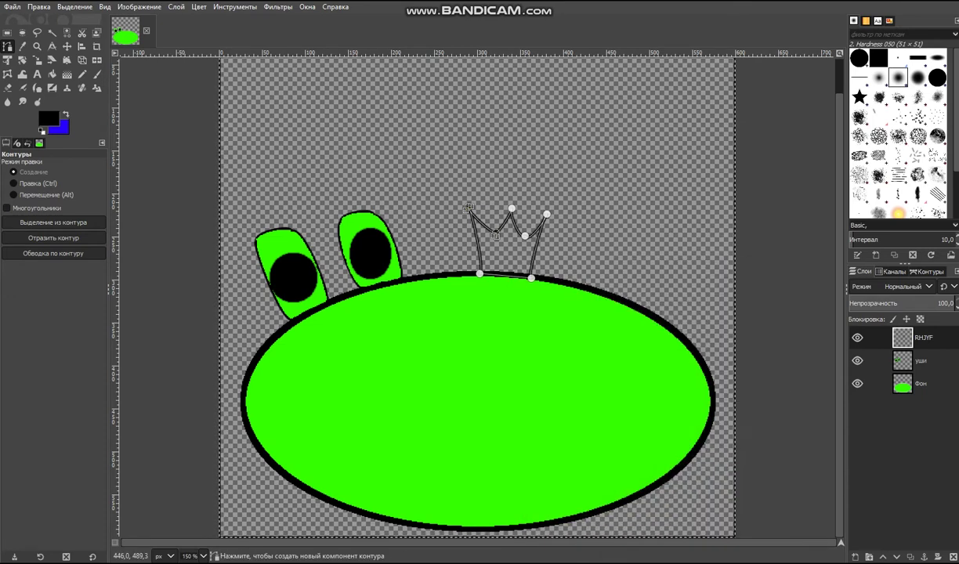
- Set the foreground colour to yellow (fff700) and bucket-fill the inside of the crown outline
scroll(468, 208, up, 4)
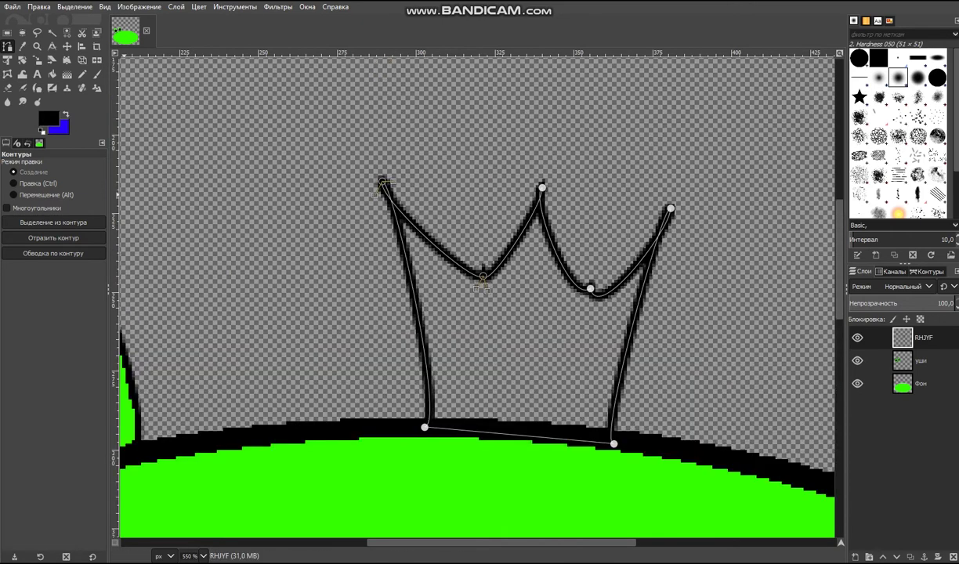
click(65, 115)
click(47, 117)
click(175, 178)
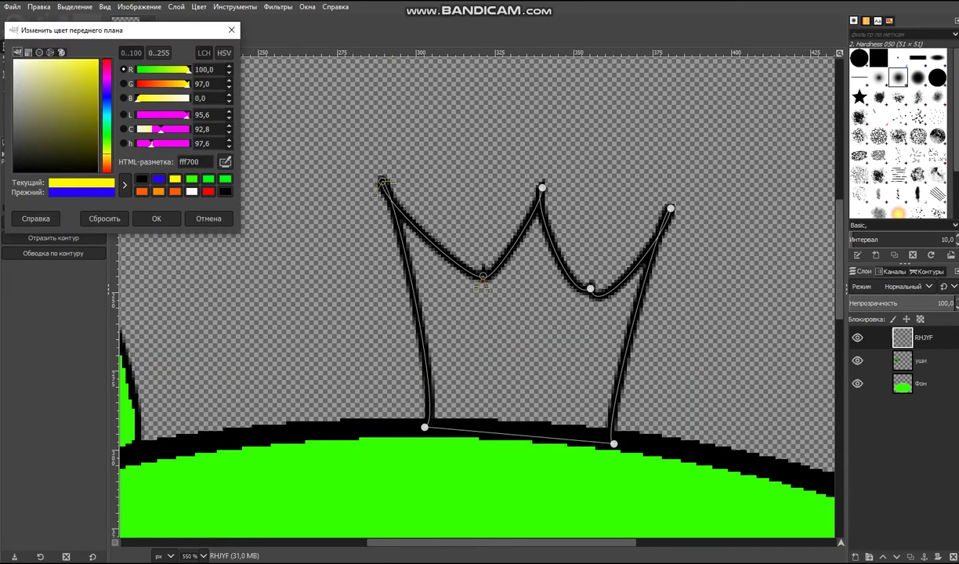
click(156, 218)
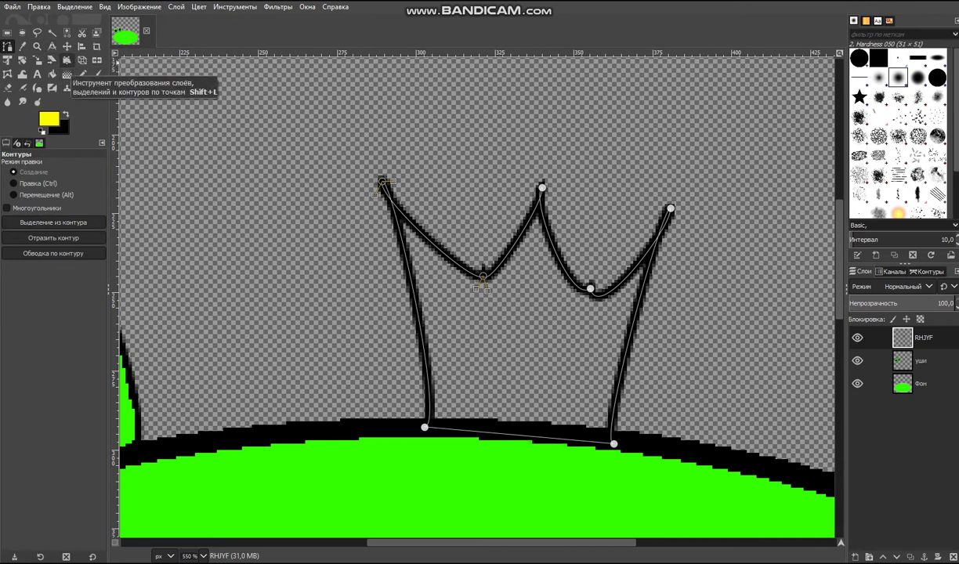
click(52, 74)
click(510, 285)
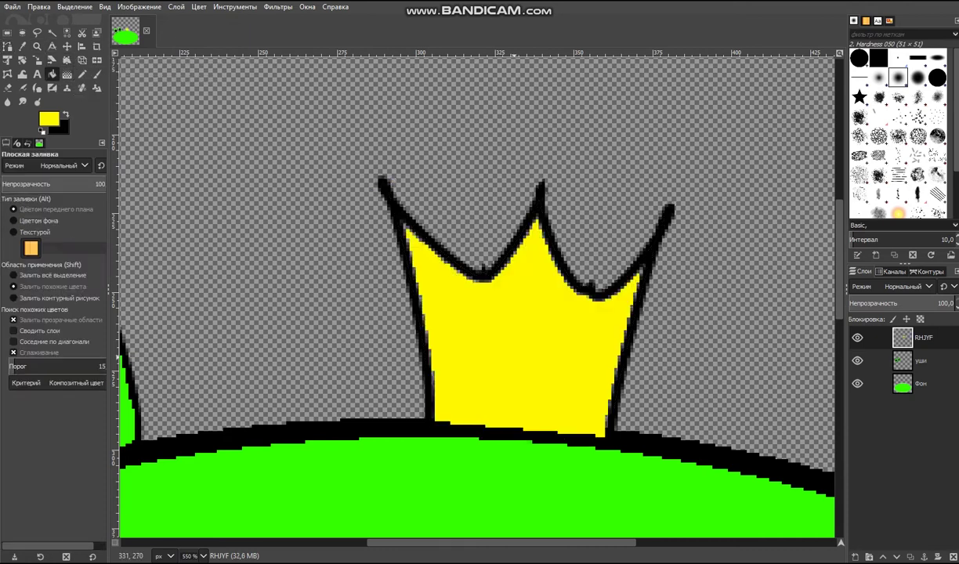
- Paint yellow with the 1 px Pencil over the pale edge pixels inside the crown's right side and right point
scroll(611, 396, up, 2)
key(n)
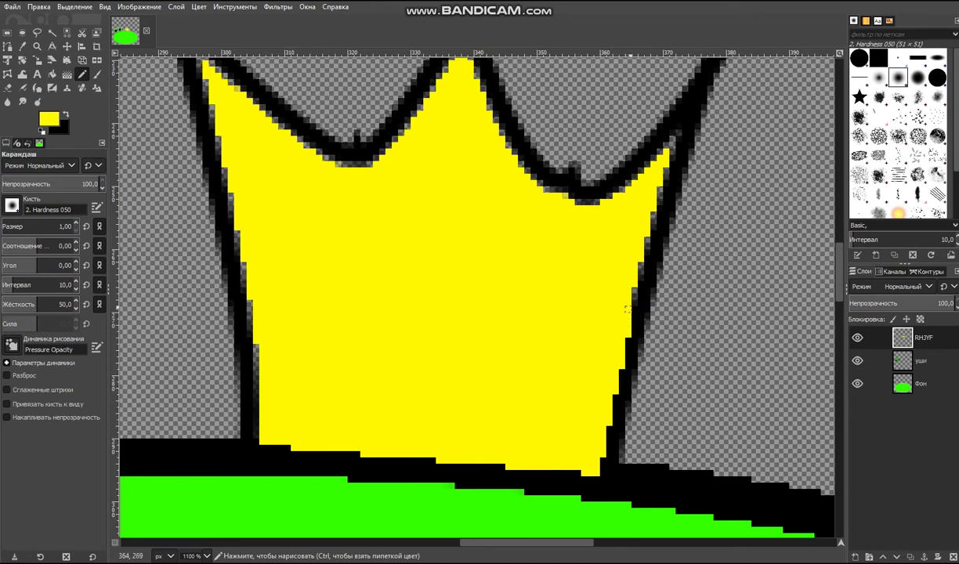
drag(646, 253, 648, 239)
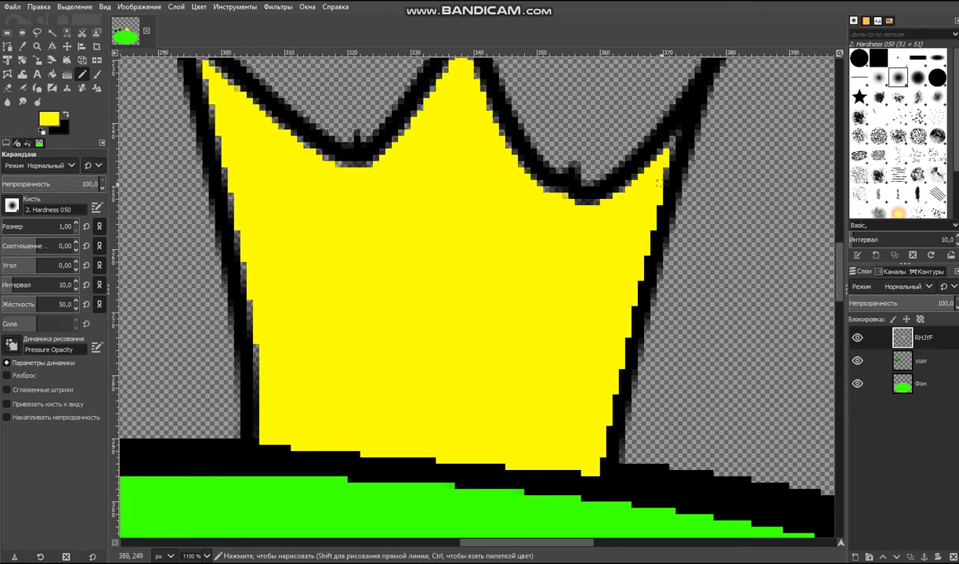
scroll(672, 142, up, 4)
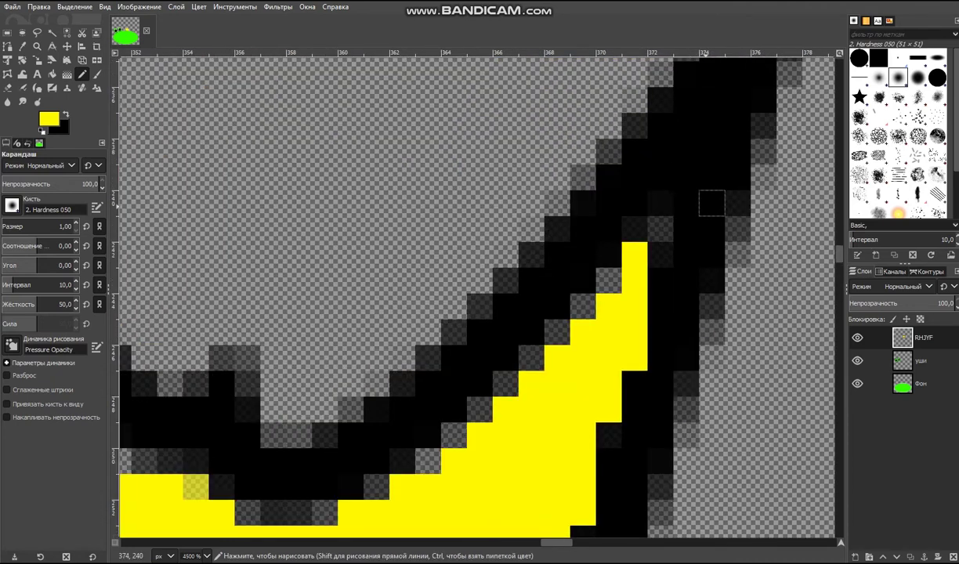
mouse_move(660, 255)
mouse_down()
mouse_move(608, 217)
mouse_move(428, 462)
mouse_move(235, 487)
mouse_up()
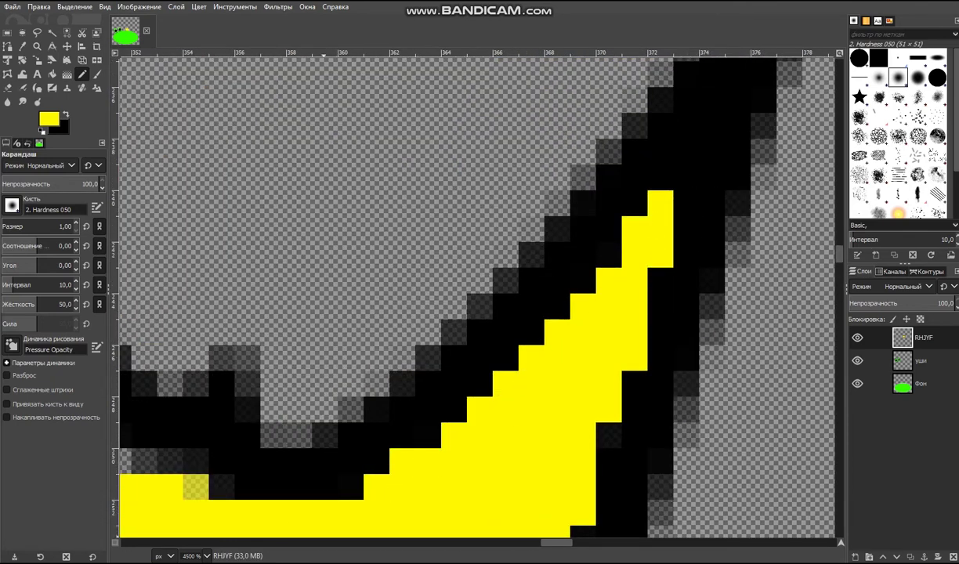
- Paint yellow over the pale edge pixels along both inner slopes of the crown's middle point
drag(557, 542, 540, 542)
drag(576, 487, 437, 437)
mouse_move(370, 384)
mouse_down()
mouse_move(292, 255)
mouse_move(282, 205)
mouse_up()
scroll(283, 205, left, 15)
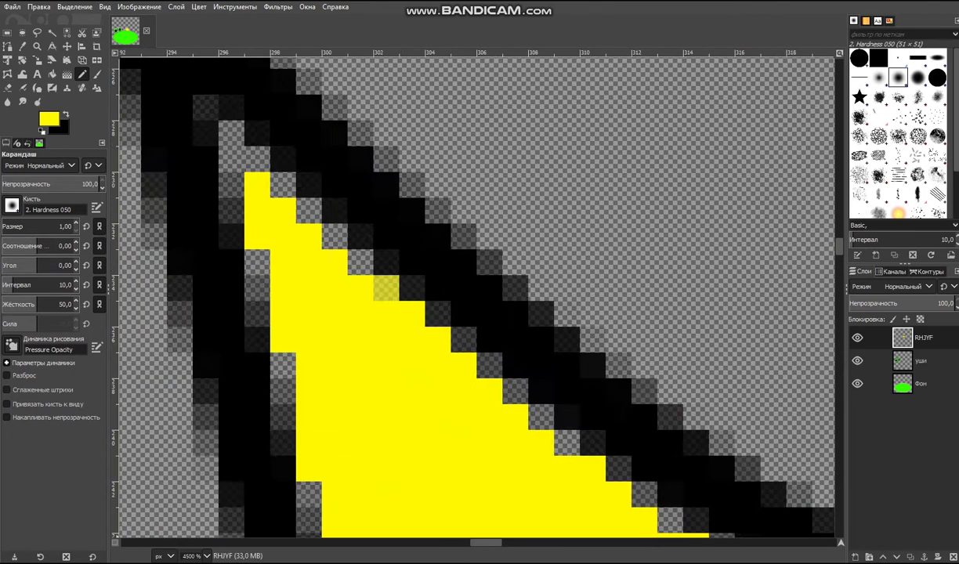
scroll(599, 494, right, 10)
scroll(599, 495, up, 2)
mouse_move(624, 486)
mouse_down()
mouse_move(573, 383)
mouse_move(573, 305)
mouse_move(547, 305)
mouse_move(548, 227)
mouse_move(522, 176)
mouse_move(496, 201)
mouse_move(496, 253)
mouse_move(444, 330)
mouse_move(392, 382)
mouse_move(341, 485)
mouse_move(315, 511)
mouse_up()
scroll(289, 530, down, 5)
mouse_move(281, 189)
mouse_down()
mouse_move(289, 229)
mouse_move(212, 279)
mouse_move(161, 332)
mouse_up()
scroll(160, 333, left, 8)
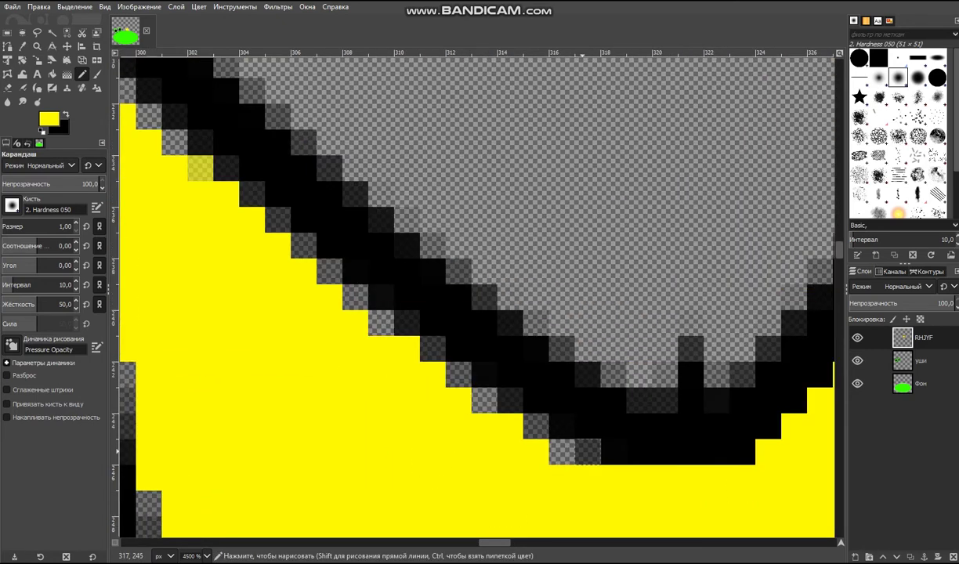
- Paint yellow over the pale pixels from the crown's left dip up to the tip of the left point
mouse_move(588, 451)
mouse_down()
mouse_move(561, 450)
mouse_move(510, 401)
mouse_move(459, 375)
mouse_up()
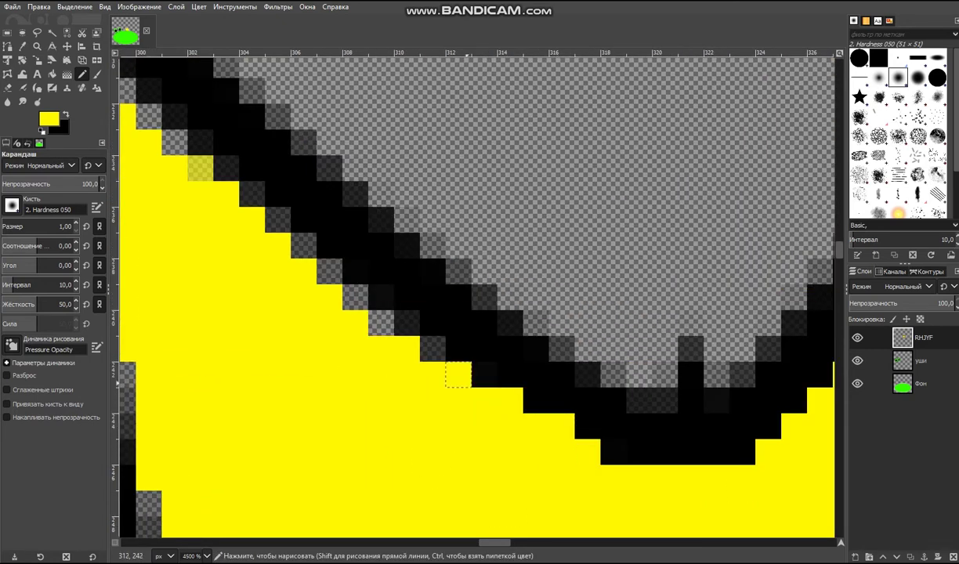
scroll(484, 400, left, 4)
scroll(625, 467, up, 2)
click(680, 444)
mouse_move(680, 443)
mouse_down()
mouse_move(462, 274)
mouse_move(370, 185)
mouse_up()
mouse_move(292, 133)
mouse_down()
mouse_move(325, 109)
mouse_move(305, 156)
mouse_move(329, 298)
mouse_move(370, 442)
mouse_up()
- Paint yellow over the pale pixels down the crown's left inner edge to the body outline
scroll(370, 443, down, 4)
mouse_move(395, 253)
mouse_down()
mouse_move(396, 333)
mouse_move(421, 462)
mouse_up()
scroll(421, 462, down, 8)
drag(473, 162, 474, 239)
drag(499, 291, 499, 421)
click(473, 265)
scroll(551, 267, down, 6)
drag(525, 86, 524, 216)
drag(551, 267, 550, 423)
scroll(570, 265, down, 4)
drag(551, 201, 551, 388)
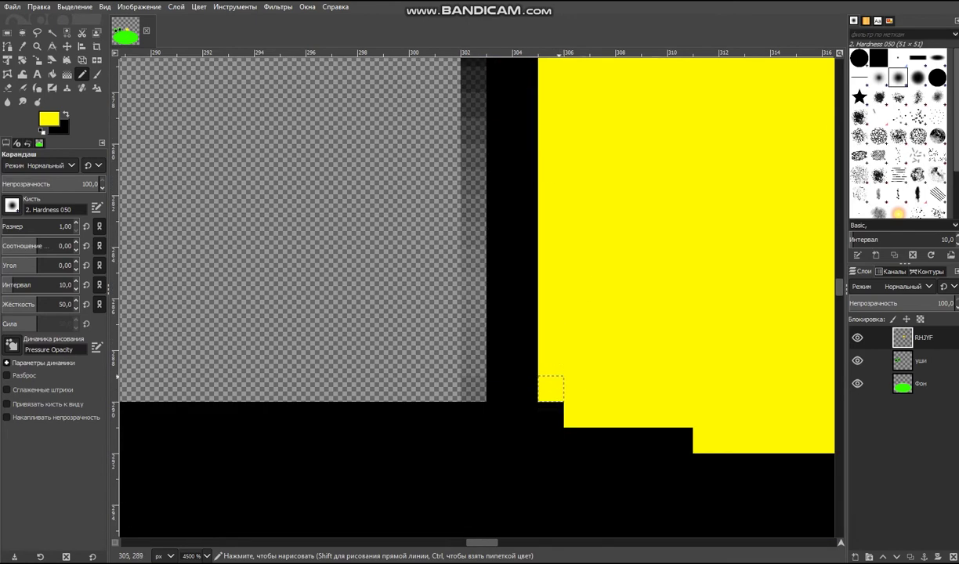
- Make black the foreground colour and select an ellipse about 11 × 24 px on the crown's left edge
scroll(585, 337, down, 11)
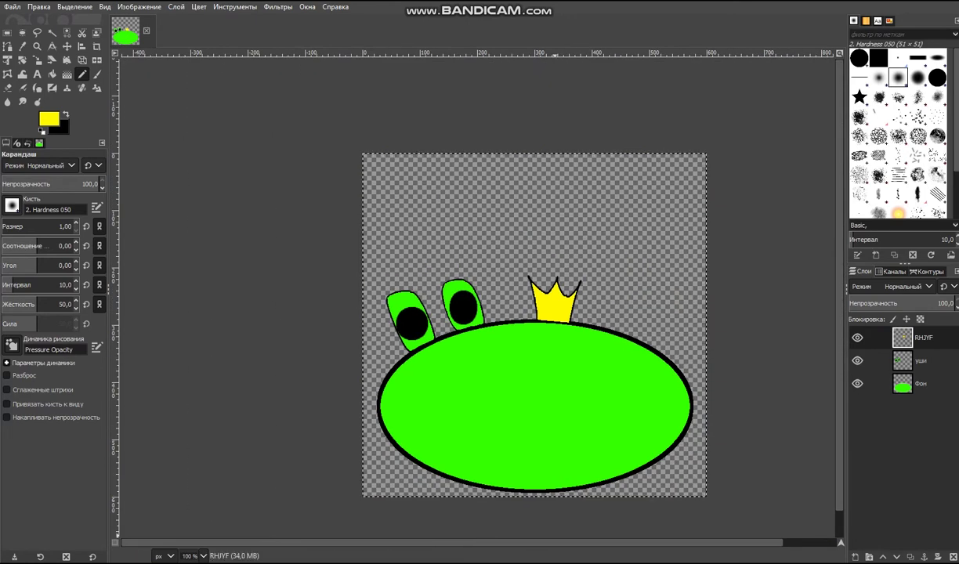
drag(531, 542, 585, 543)
scroll(582, 456, up, 1)
scroll(582, 456, left, 1)
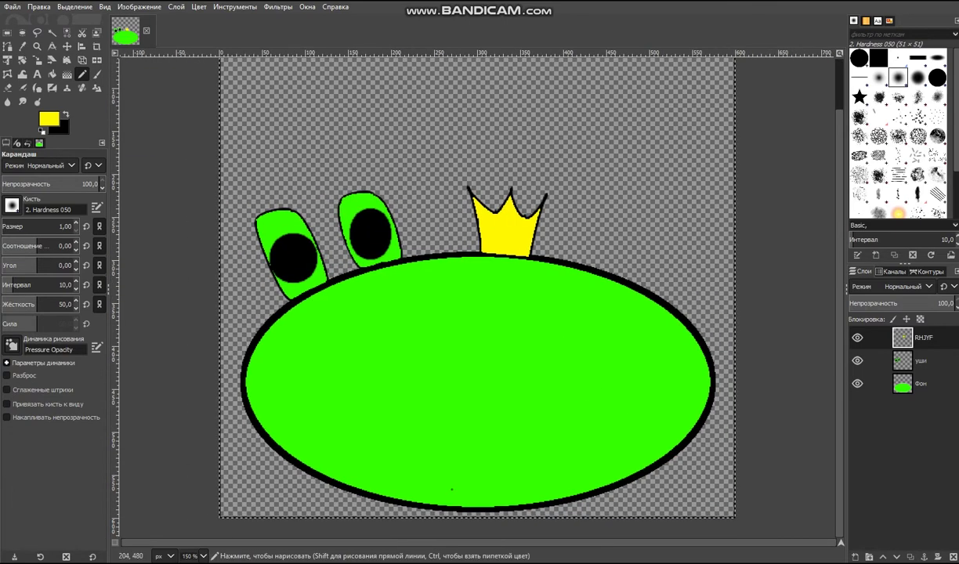
key(x)
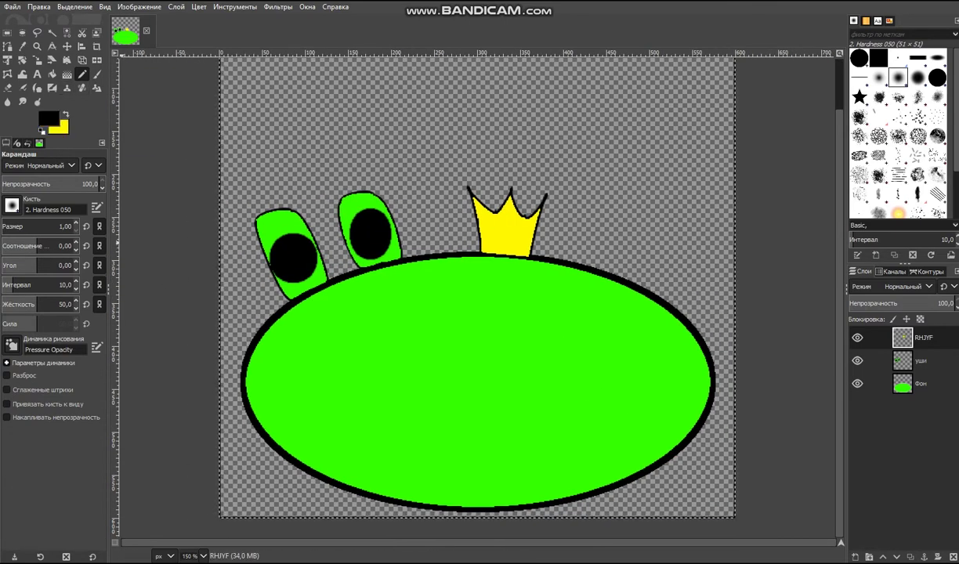
click(22, 33)
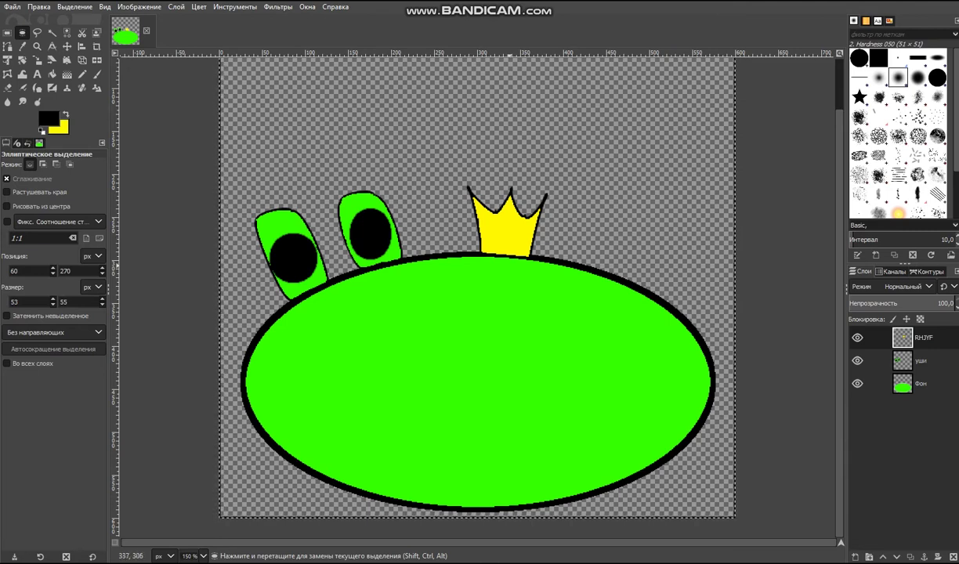
drag(477, 223, 466, 242)
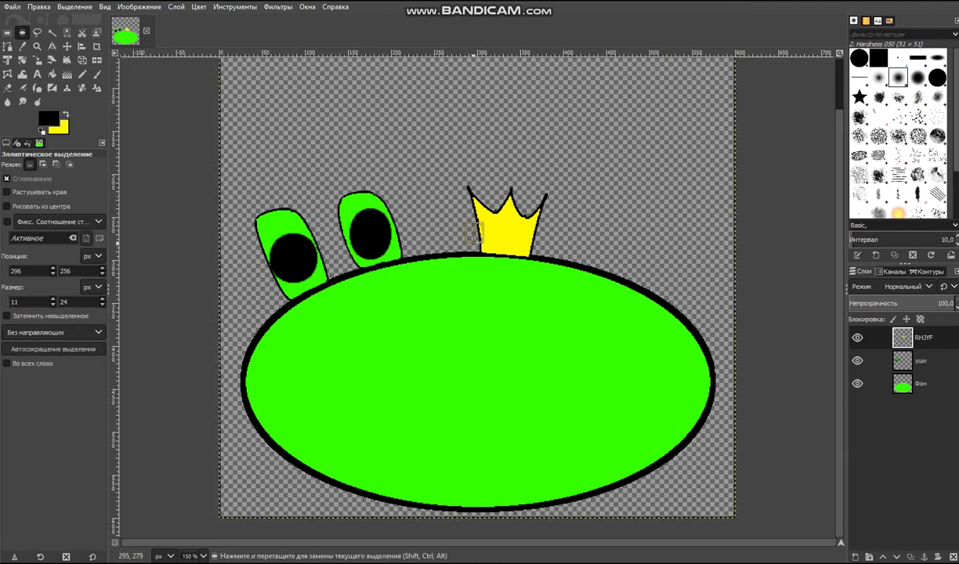
- Try to outline the small ellipse by stroking the existing path in black
right_click(482, 231)
mouse_move(507, 263)
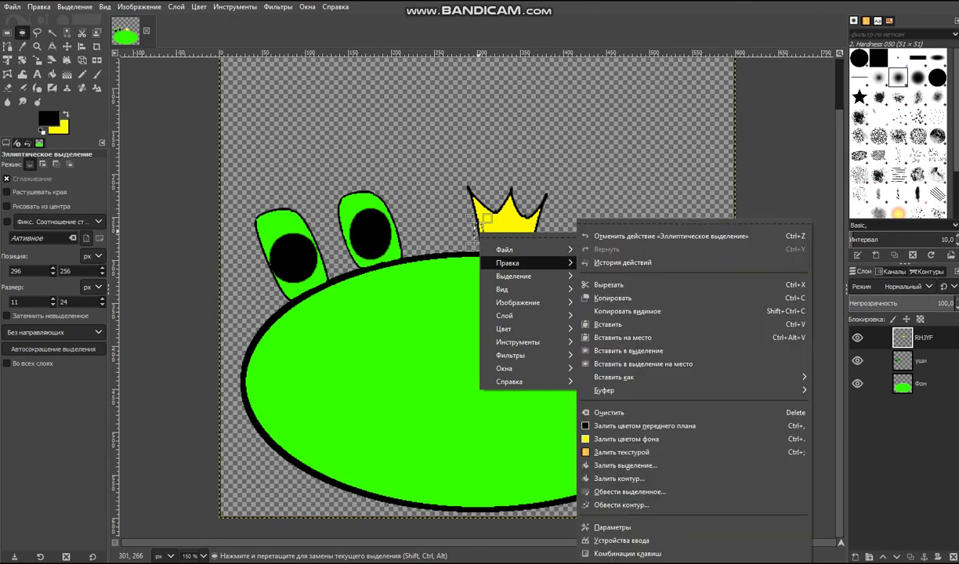
click(650, 505)
click(676, 550)
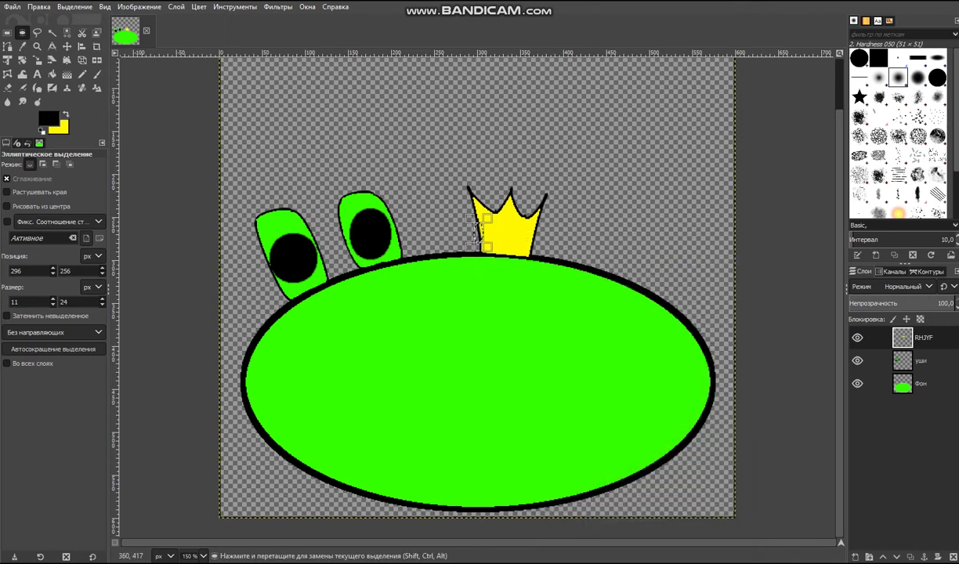
- Stroke the elliptical selection on the crown's left edge with a black line
scroll(476, 241, up, 3)
scroll(479, 243, up, 2)
right_click(486, 189)
mouse_move(540, 324)
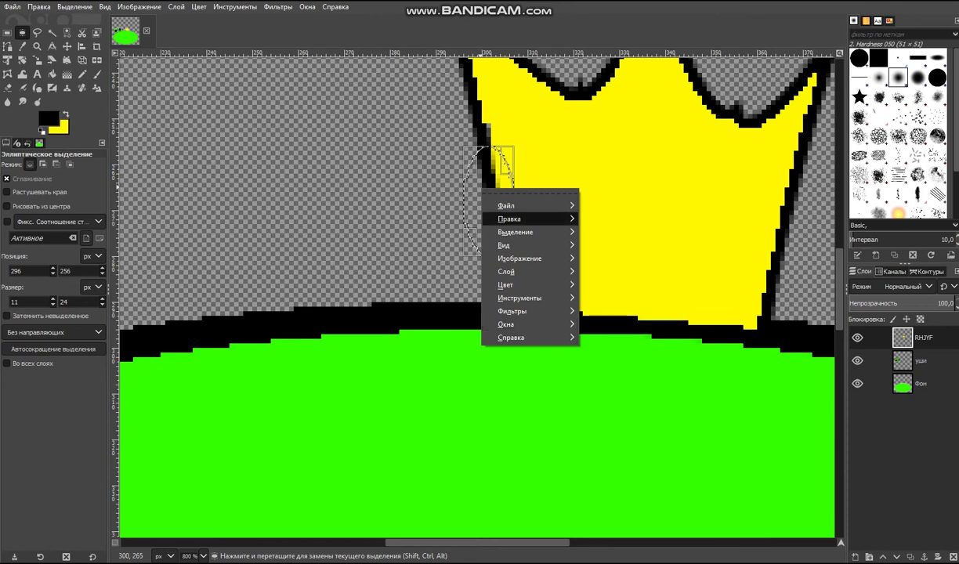
mouse_move(510, 219)
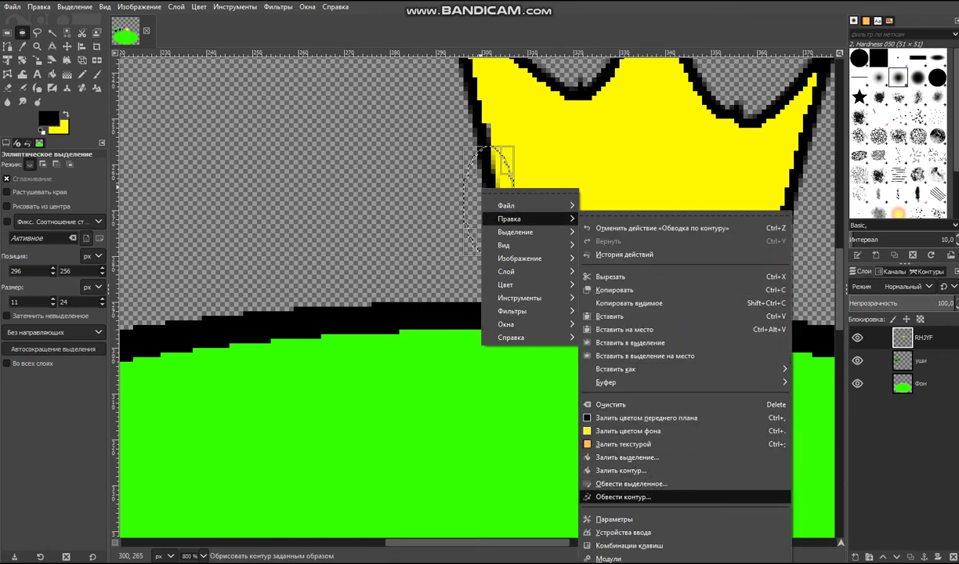
click(619, 484)
click(644, 523)
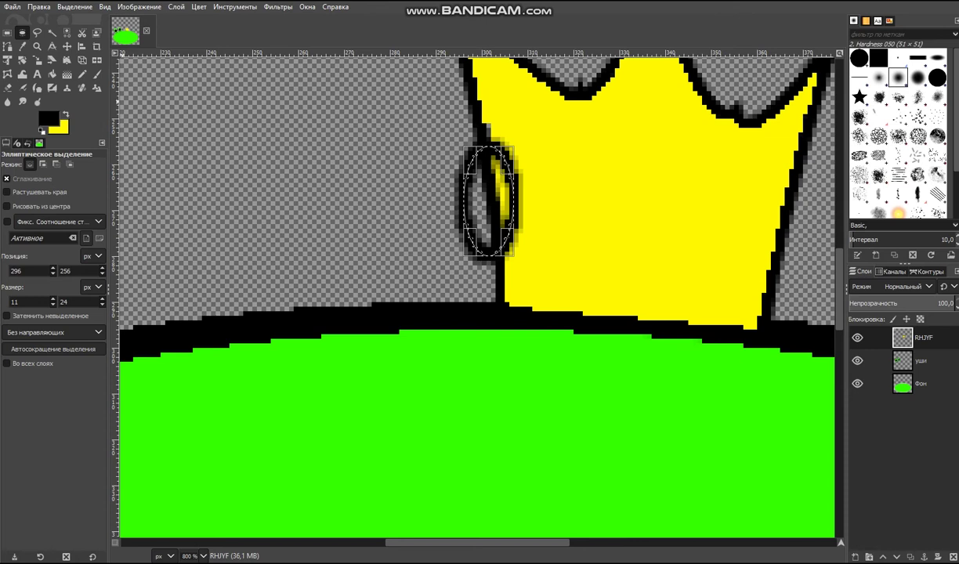
- Set the foreground colour to blue (2700ff) and bucket-fill all areas inside the gem on the crown's left edge
click(66, 115)
click(48, 118)
click(175, 179)
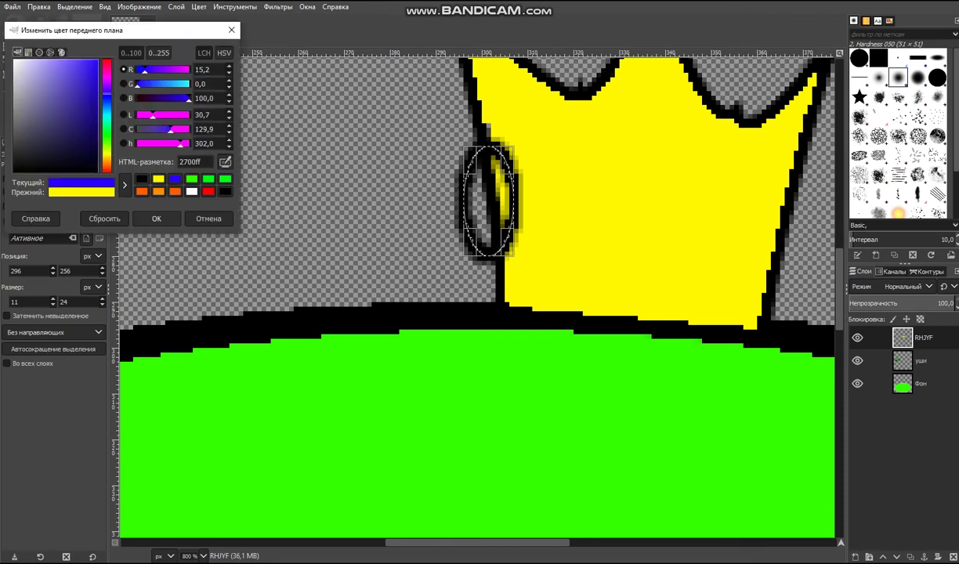
click(156, 218)
key(shift+b)
click(480, 205)
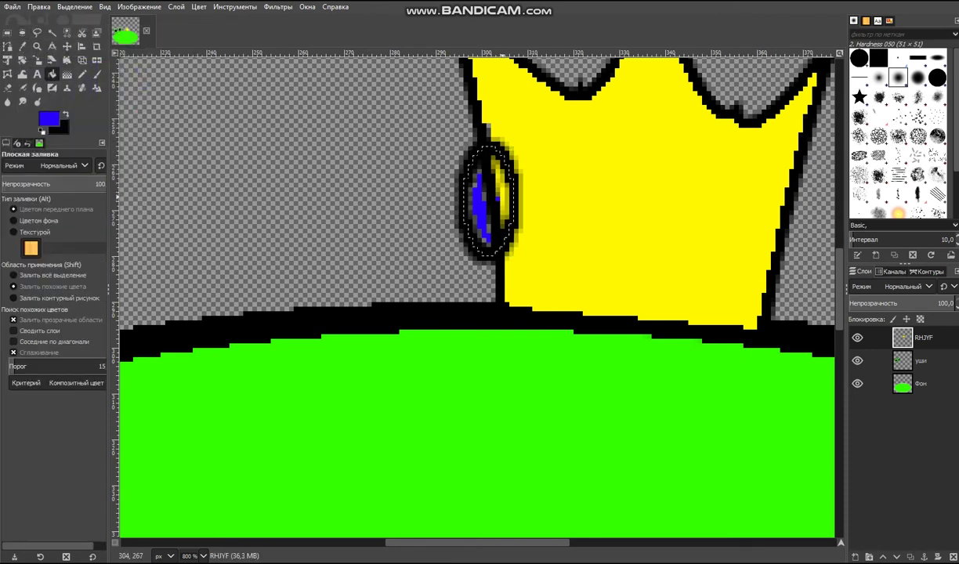
click(502, 200)
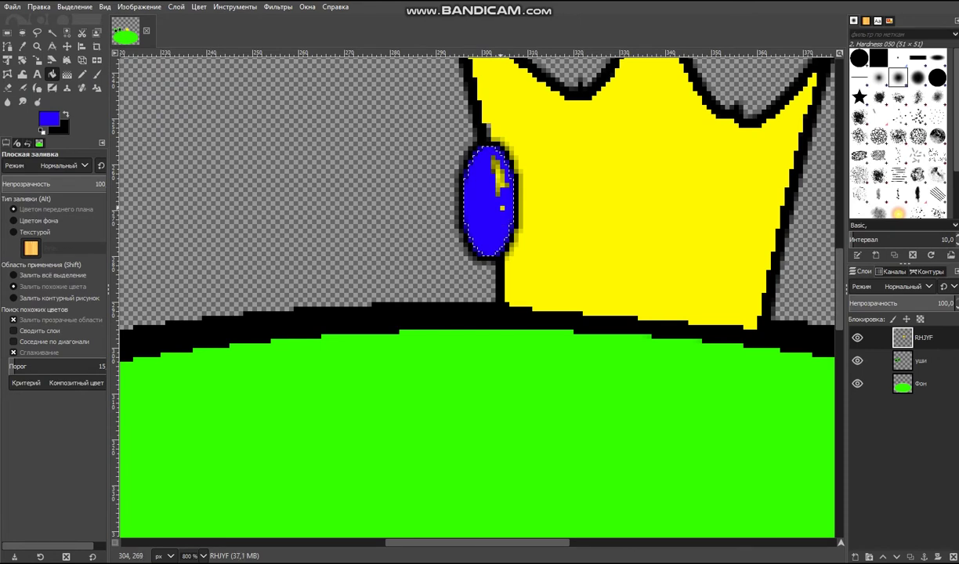
click(499, 169)
- Select an ellipse about 15 × 26 px in the middle of the crown
drag(474, 543, 518, 542)
drag(839, 288, 839, 268)
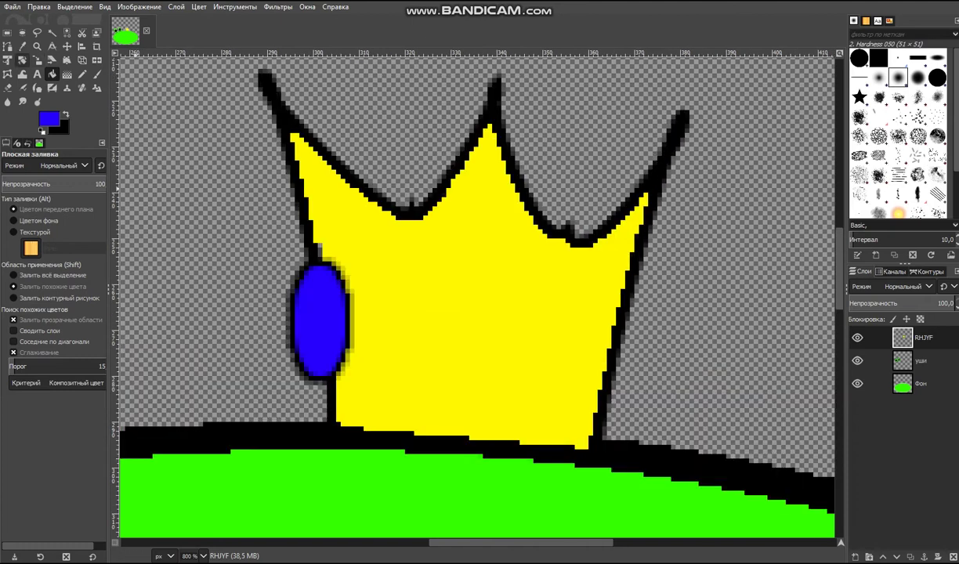
key(e)
drag(437, 266, 506, 384)
- Try stroking the middle elliptical selection with a 3 px line in blue and undo the stroke
right_click(470, 319)
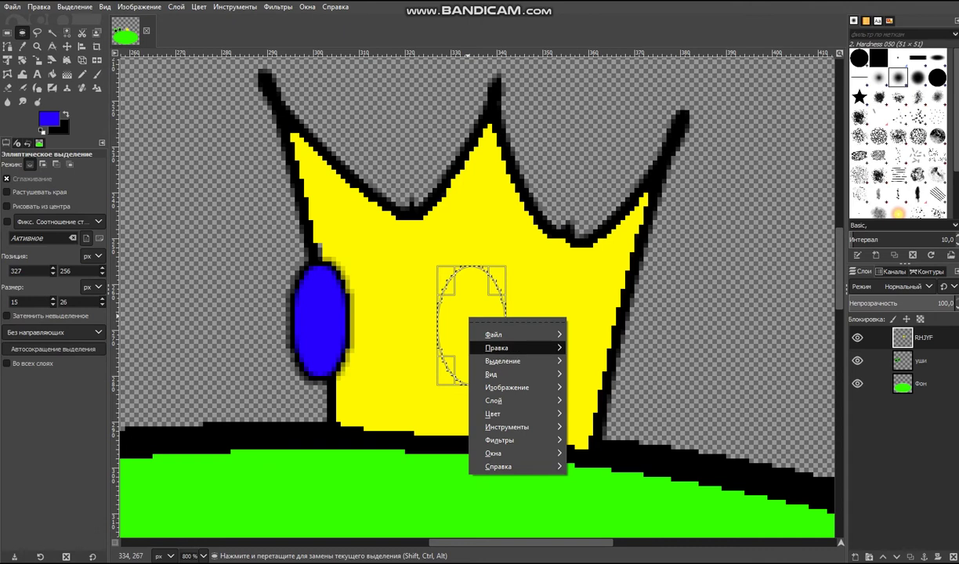
mouse_move(496, 348)
click(635, 487)
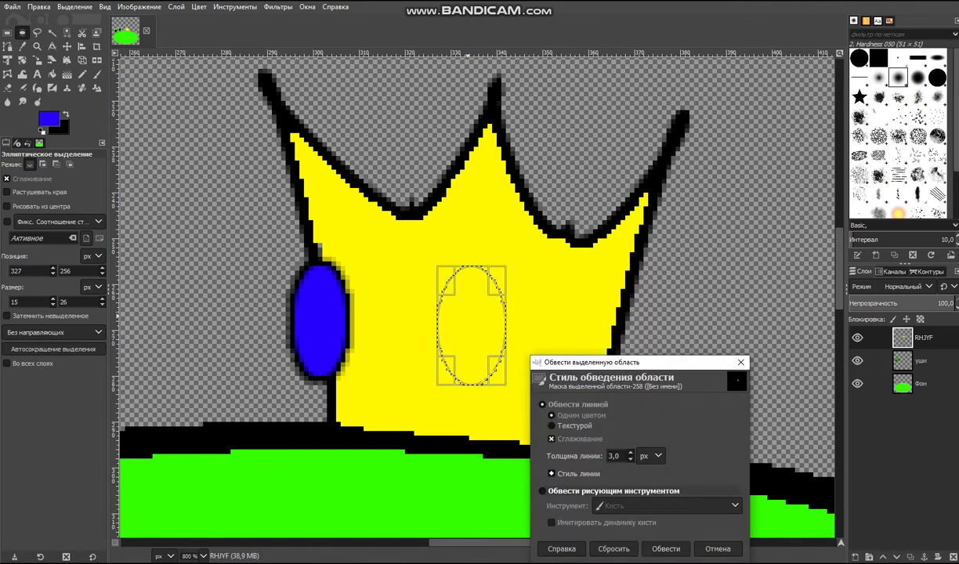
click(655, 529)
key(ctrl+z)
- Make black the foreground colour and stroke the middle elliptical selection with a solid 3 px line
key(x)
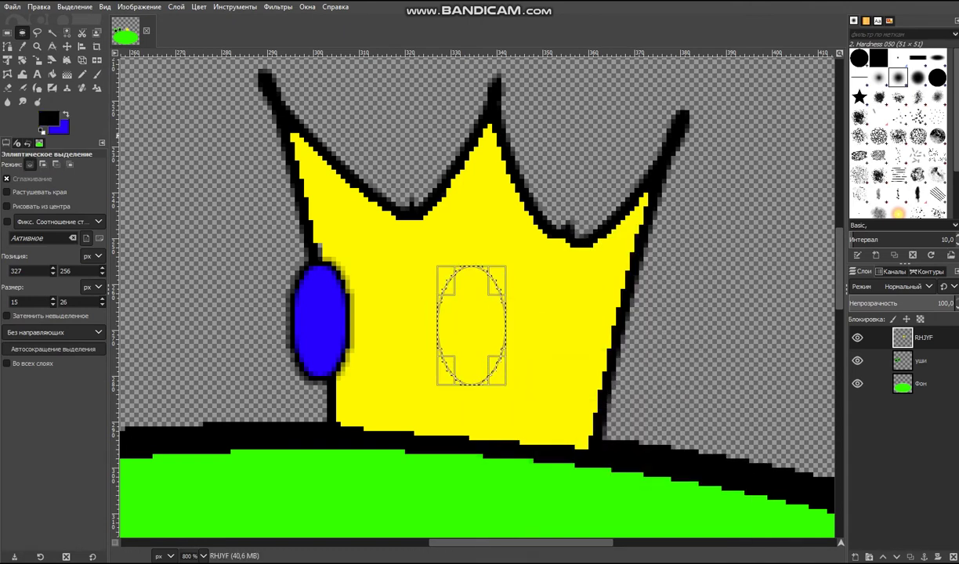
right_click(483, 317)
mouse_move(511, 349)
click(635, 481)
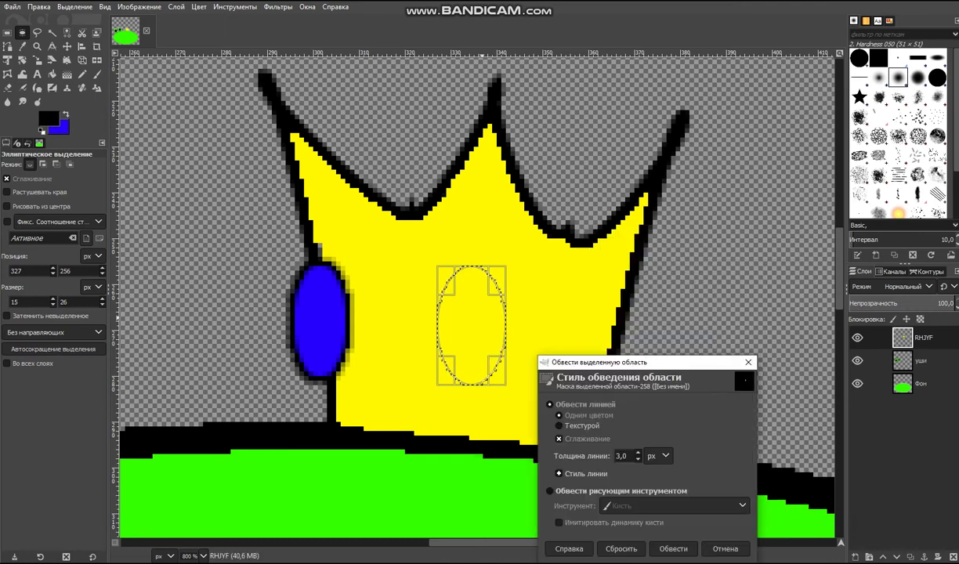
click(670, 552)
- Bucket-fill the inside of the crown's middle gem with blue
key(shift+b)
key(x)
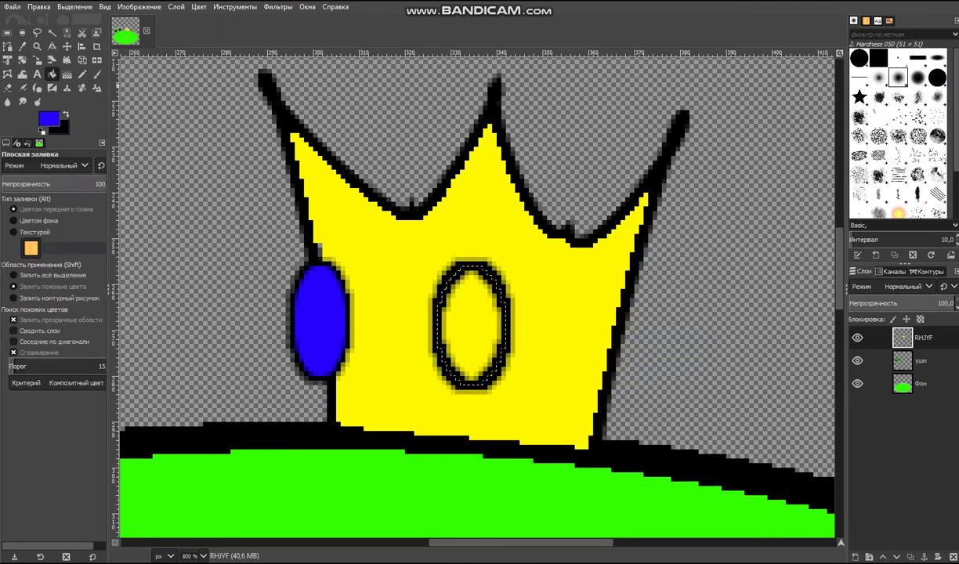
click(460, 311)
- Pencil over the leftover yellow pixels along the middle gem's inner edge in blue with a 1 px brush
key(n)
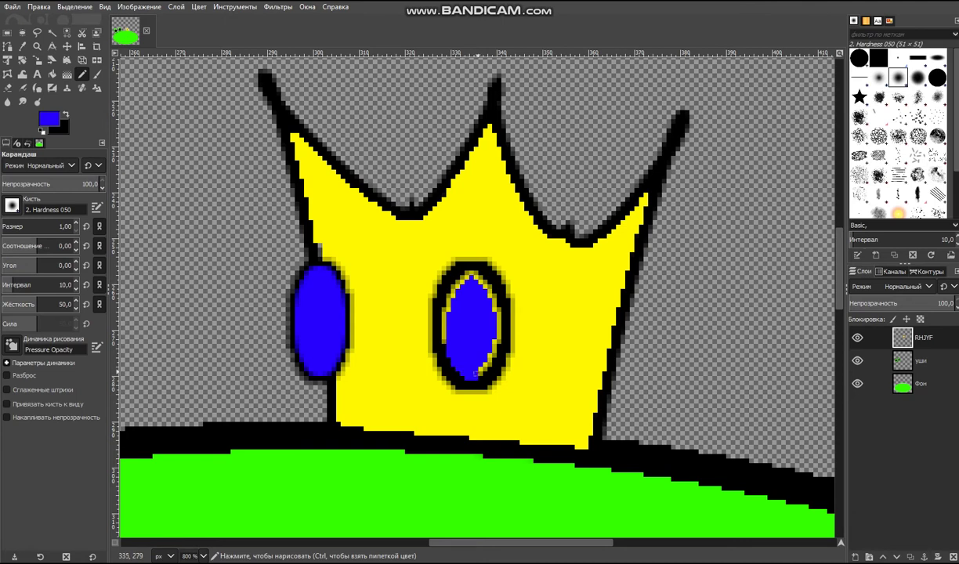
drag(497, 352, 498, 332)
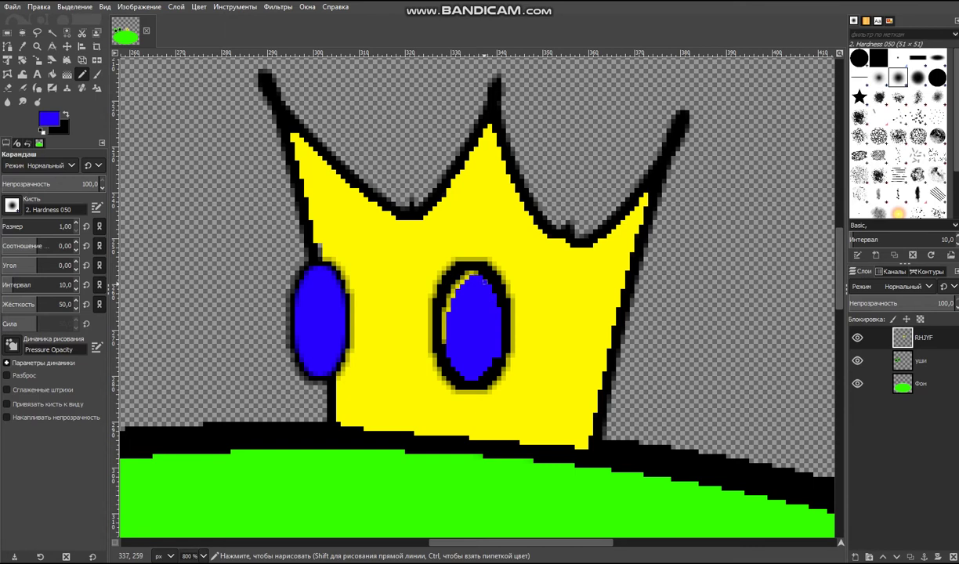
ctrl+scroll(459, 278, up, 3)
mouse_move(481, 259)
mouse_down()
mouse_move(455, 271)
mouse_move(429, 336)
mouse_move(429, 310)
mouse_move(416, 350)
mouse_move(416, 430)
mouse_up()
ctrl+scroll(442, 391, down, 3)
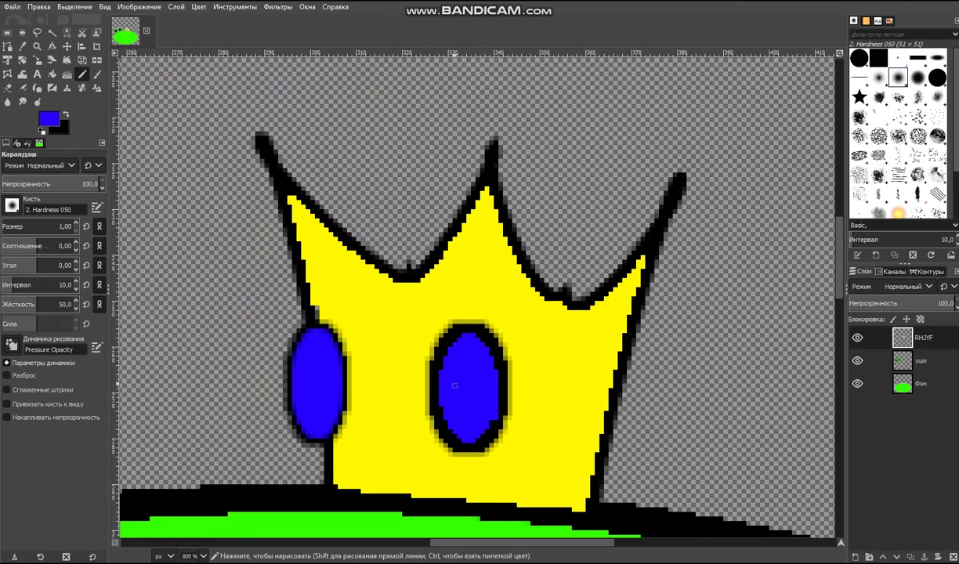
- Select an ellipse about 14 × 26 px overlapping the crown's right edge
scroll(454, 381, down, 2)
scroll(495, 389, up, 2)
drag(436, 543, 456, 542)
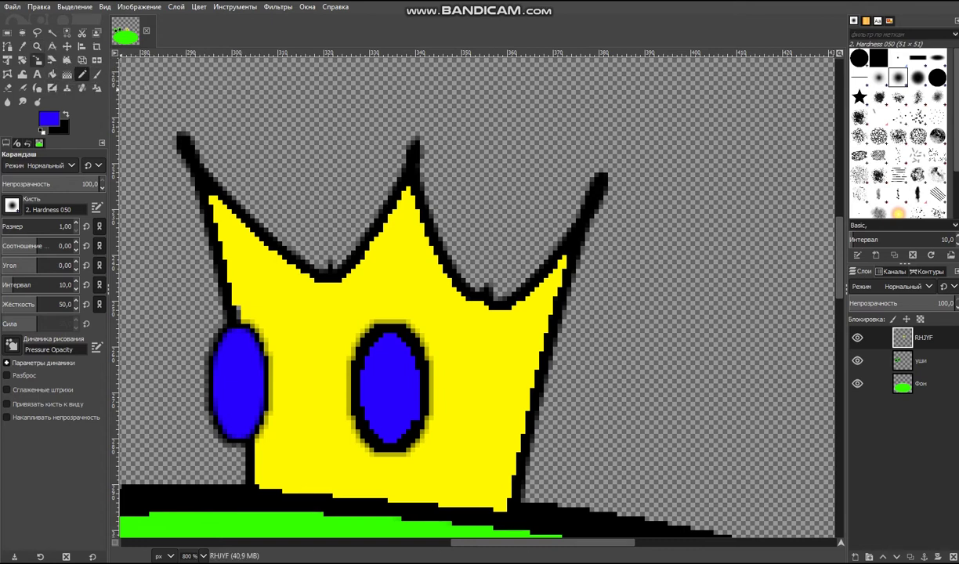
key(e)
drag(516, 343, 575, 460)
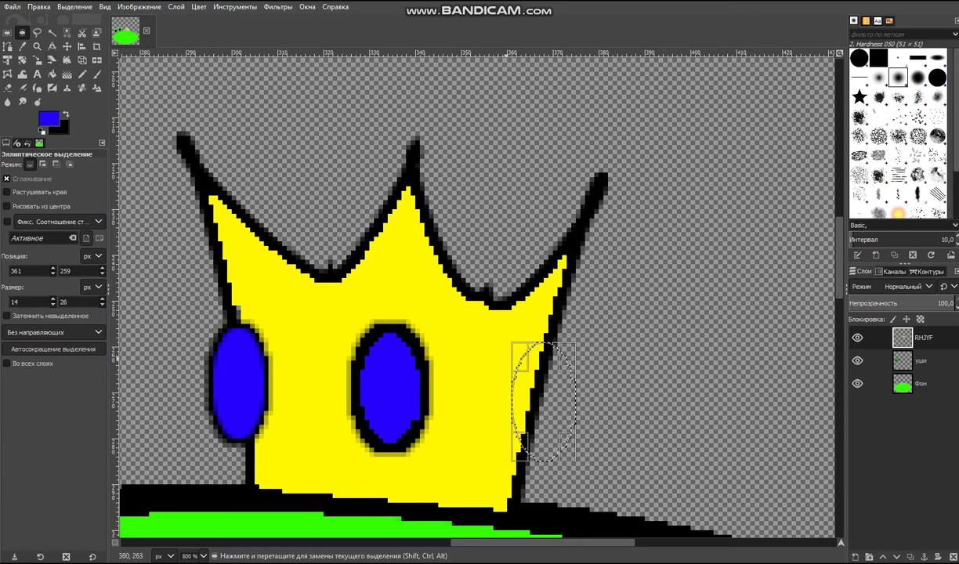
- Try stroking the right-edge elliptical selection with a solid 3 px line in blue and undo the stroke
right_click(551, 389)
mouse_move(580, 418)
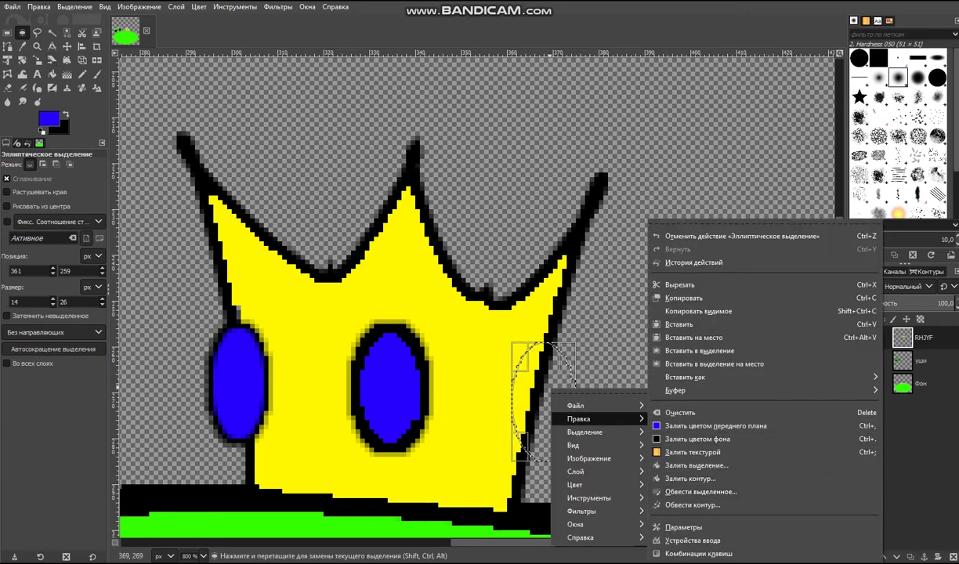
click(560, 374)
right_click(538, 397)
mouse_move(565, 427)
click(687, 491)
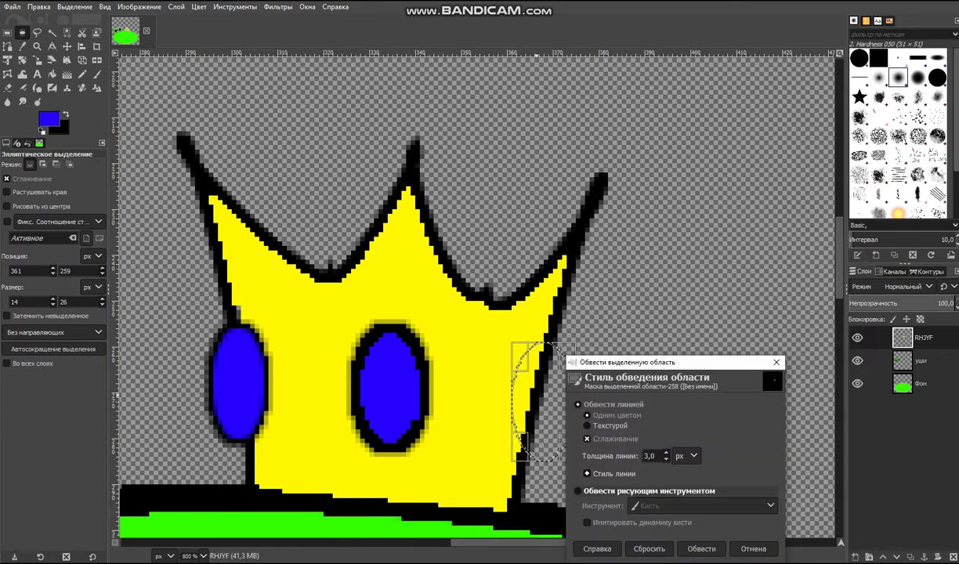
click(706, 529)
key(ctrl+z)
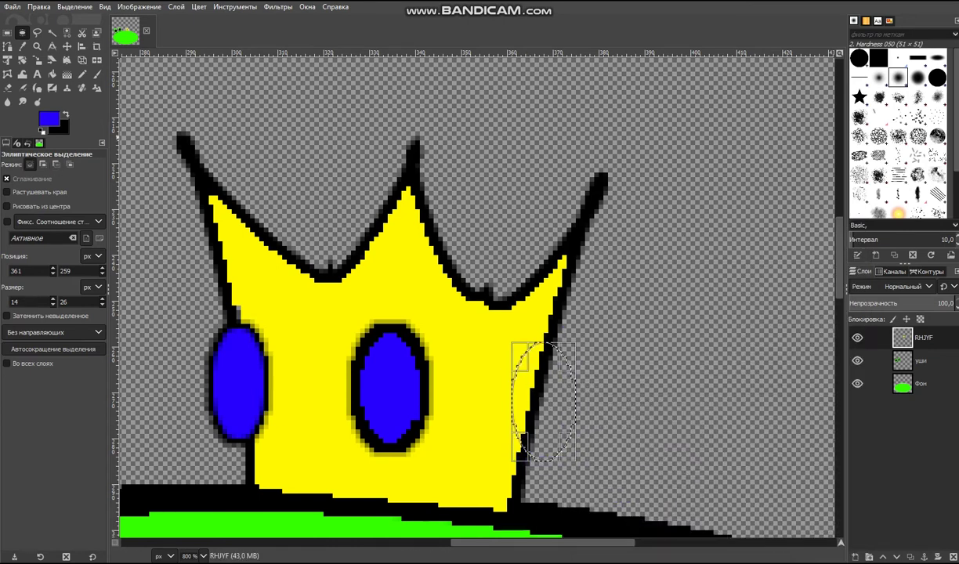
- Make black the foreground colour and stroke the right-edge elliptical selection
key(x)
right_click(538, 404)
mouse_move(564, 433)
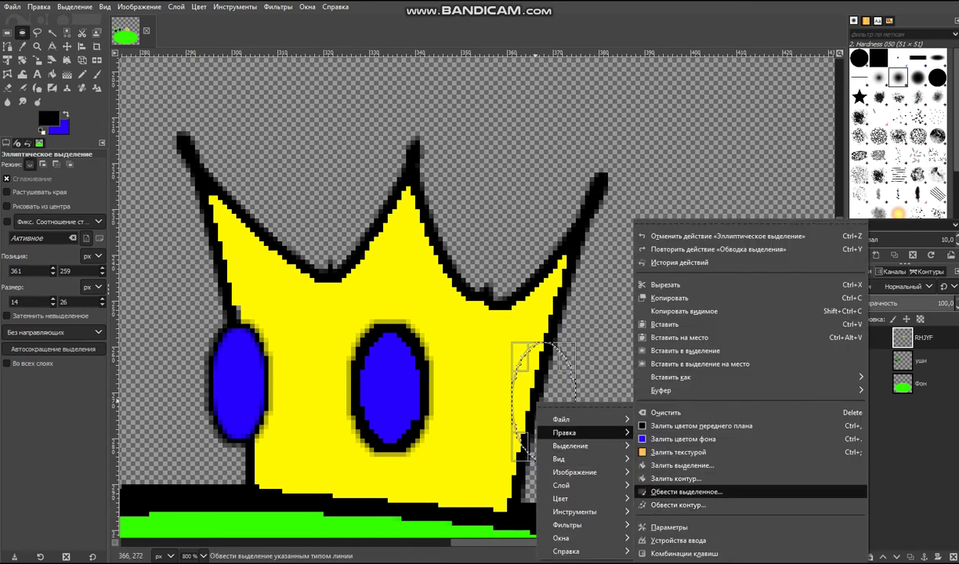
click(688, 491)
click(706, 544)
- Switch the foreground back to blue, clear the selection and bucket-fill both areas inside the right gem
key(x)
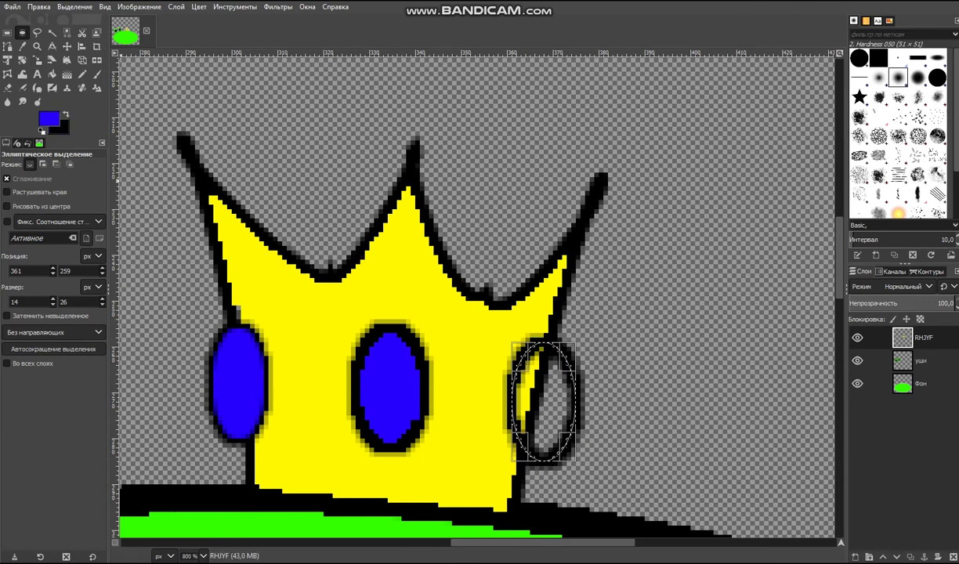
key(shift+b)
key(ctrl+shift+a)
click(519, 419)
key(ctrl+z)
click(546, 401)
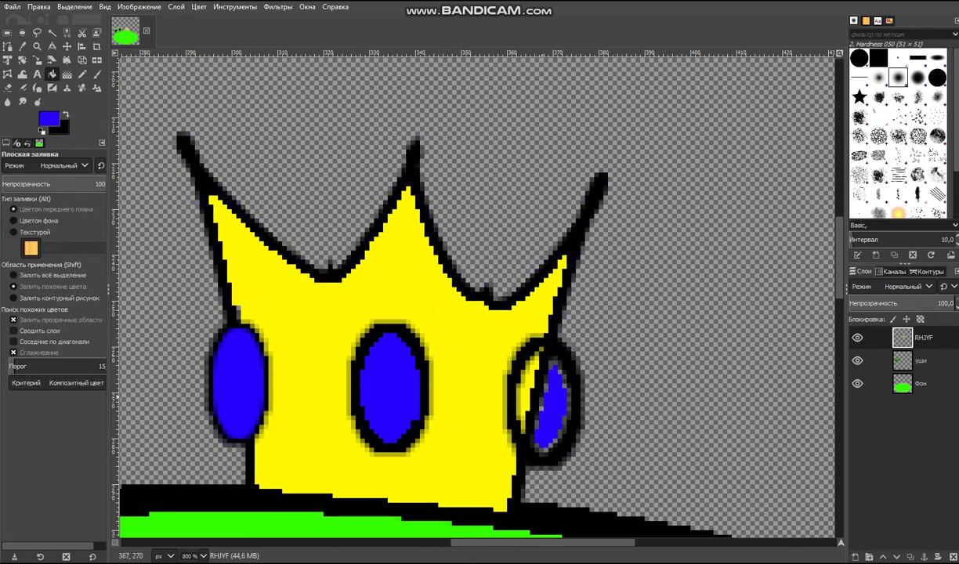
- Pencil over the remaining yellow, black and transparent pixels inside the right gem in blue with a 1 px brush
scroll(548, 395, up, 2)
scroll(540, 395, up, 1)
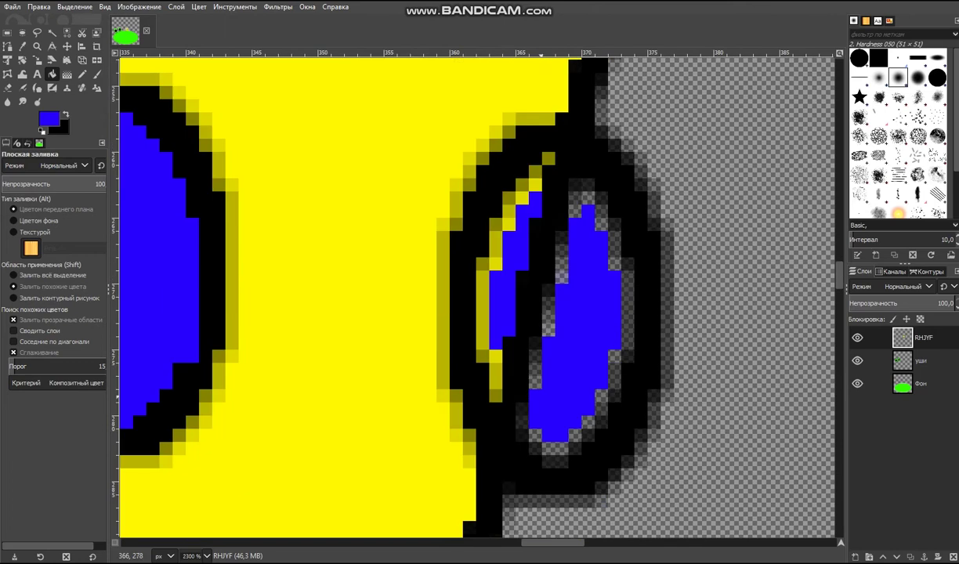
key(n)
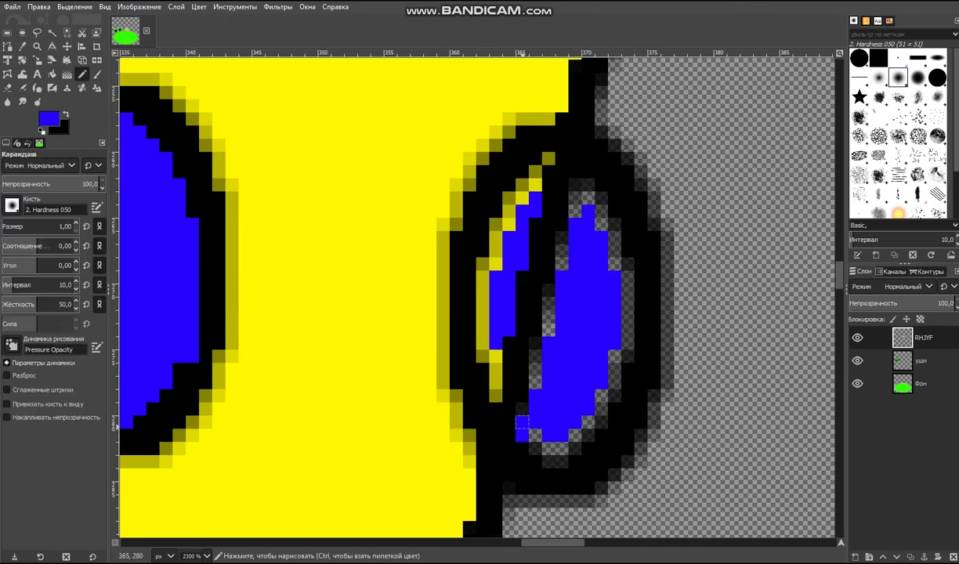
mouse_move(509, 396)
mouse_down()
mouse_move(517, 309)
mouse_move(535, 290)
mouse_up()
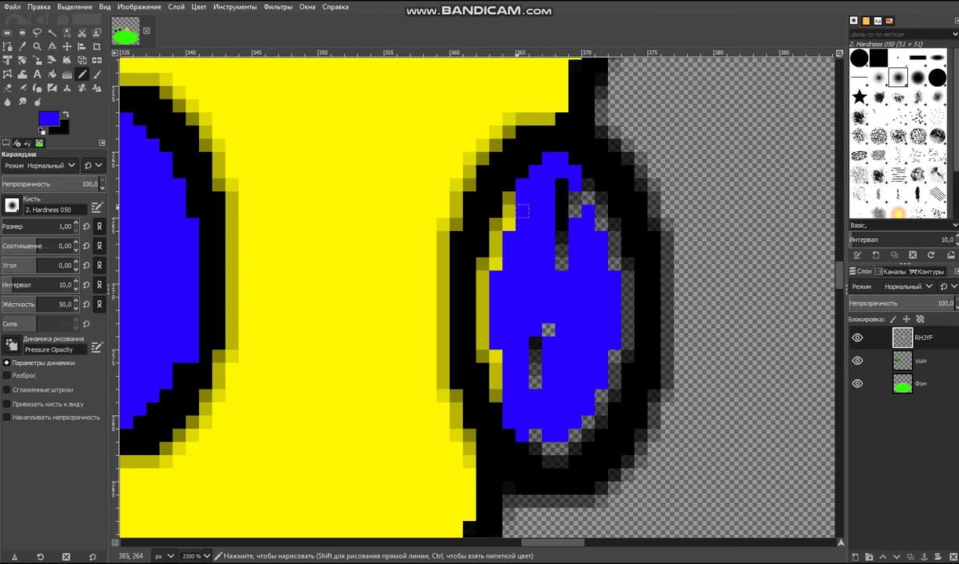
mouse_move(482, 265)
mouse_down()
mouse_move(483, 343)
mouse_move(496, 369)
mouse_up()
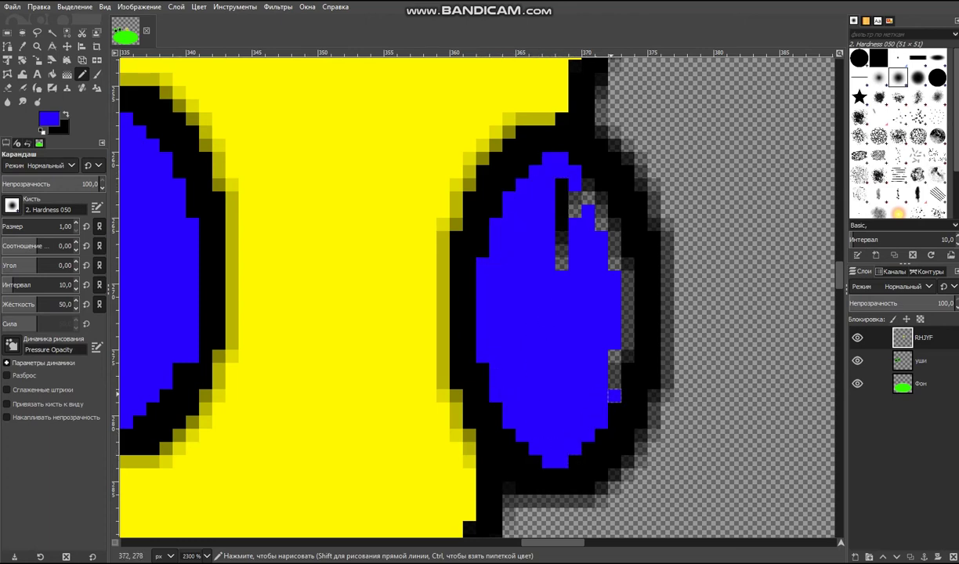
mouse_move(627, 344)
mouse_down()
mouse_move(627, 264)
mouse_move(614, 225)
mouse_up()
drag(561, 198, 561, 289)
- Switch to Google Chrome and examine the green pig in the Angry Birds reference picture
scroll(540, 329, down, 15)
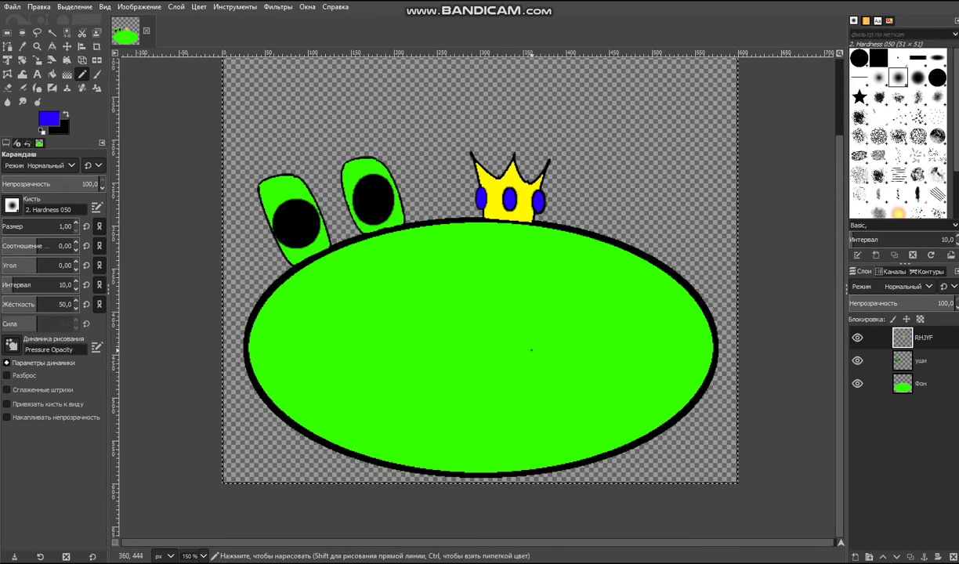
scroll(531, 346, up, 3)
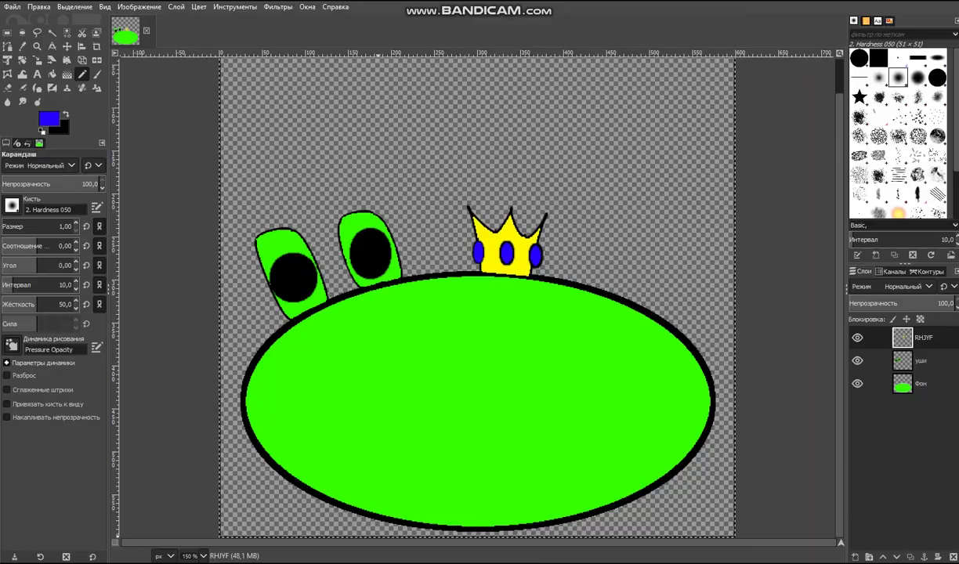
mouse_move(379, 561)
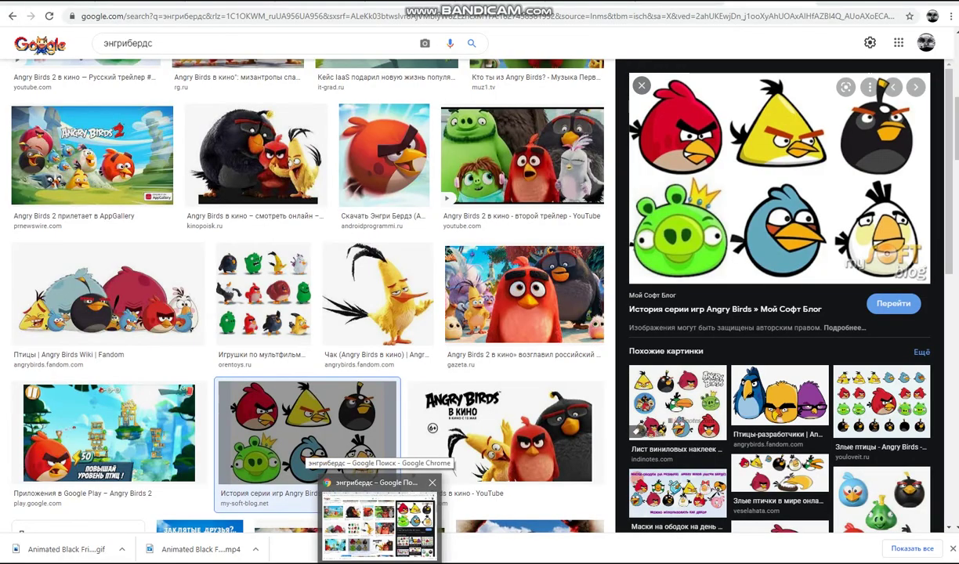
key(alt+Tab)
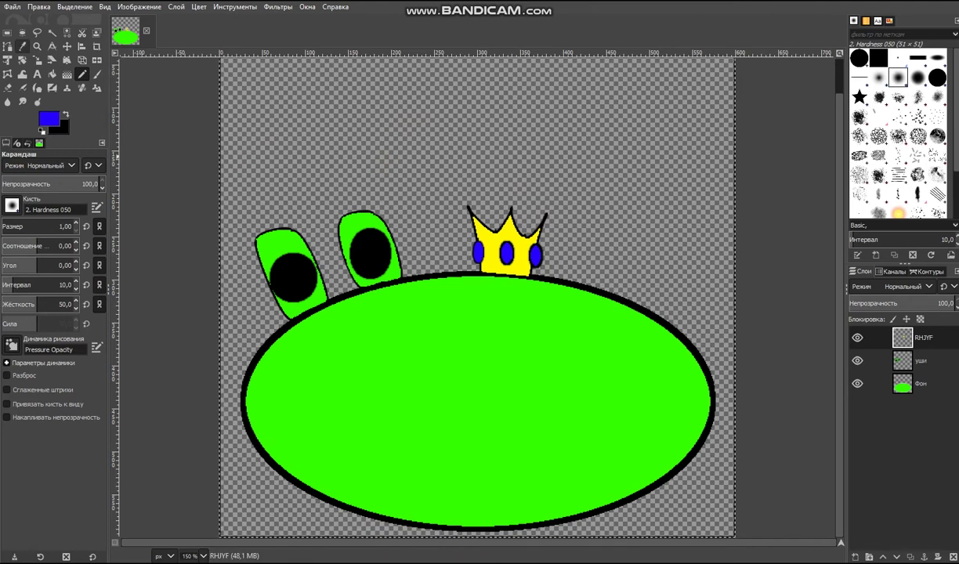
click(7, 45)
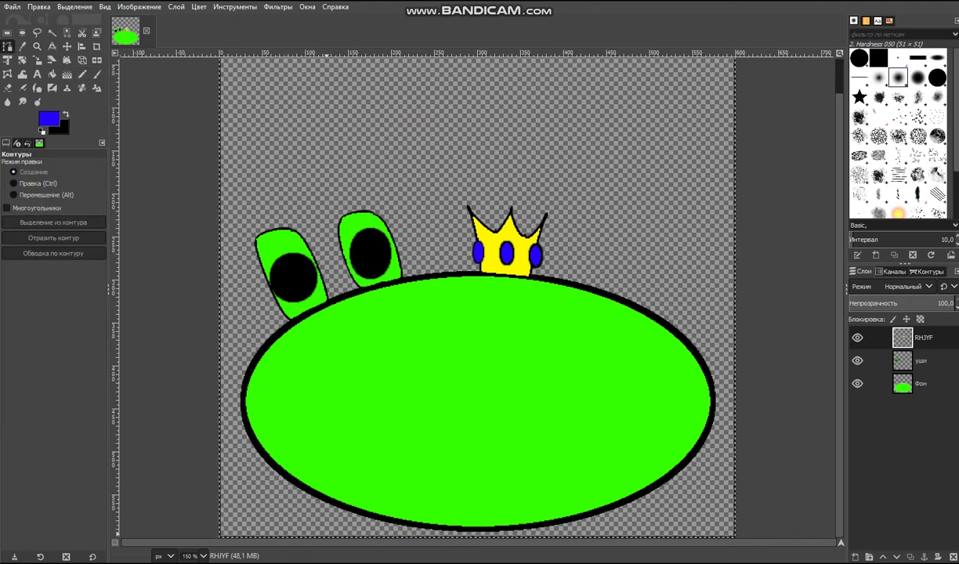
click(379, 563)
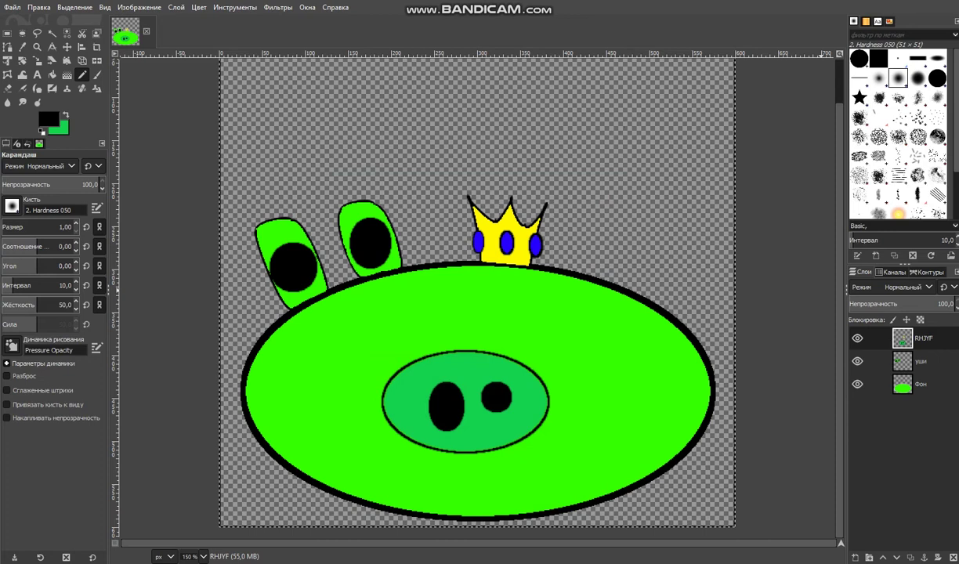
- Undo the snout and nostrils drawn on the crown layer and create a new transparent layer named YJC
key(ctrl+z)
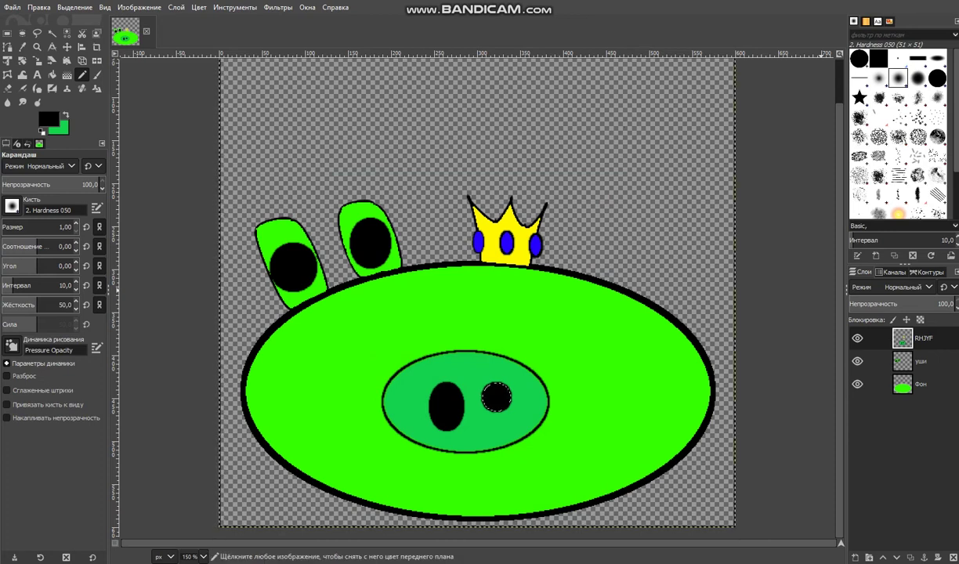
key(ctrl+z)
key(ctrl+z)
key(ctrl+z)
key(ctrl+z)
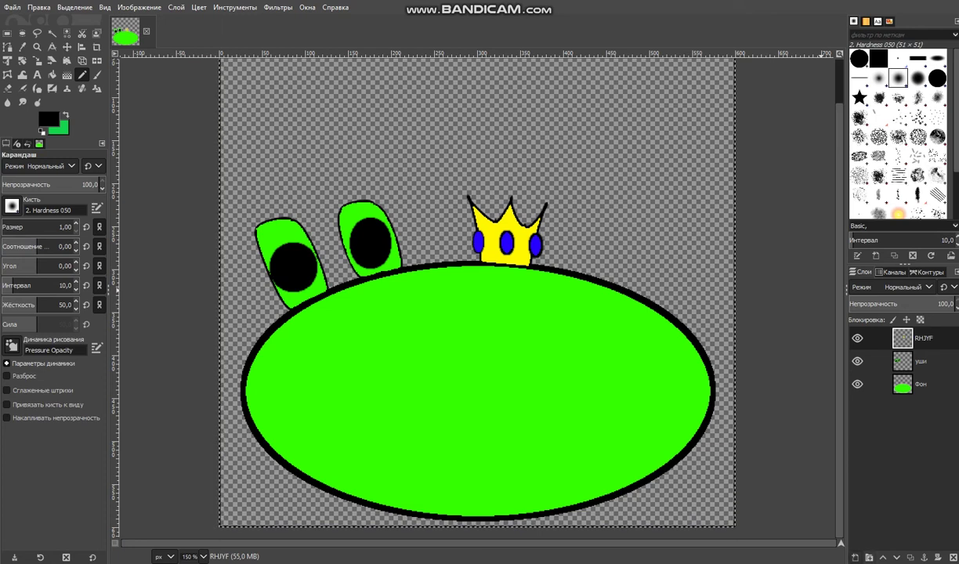
key(ctrl+shift+n)
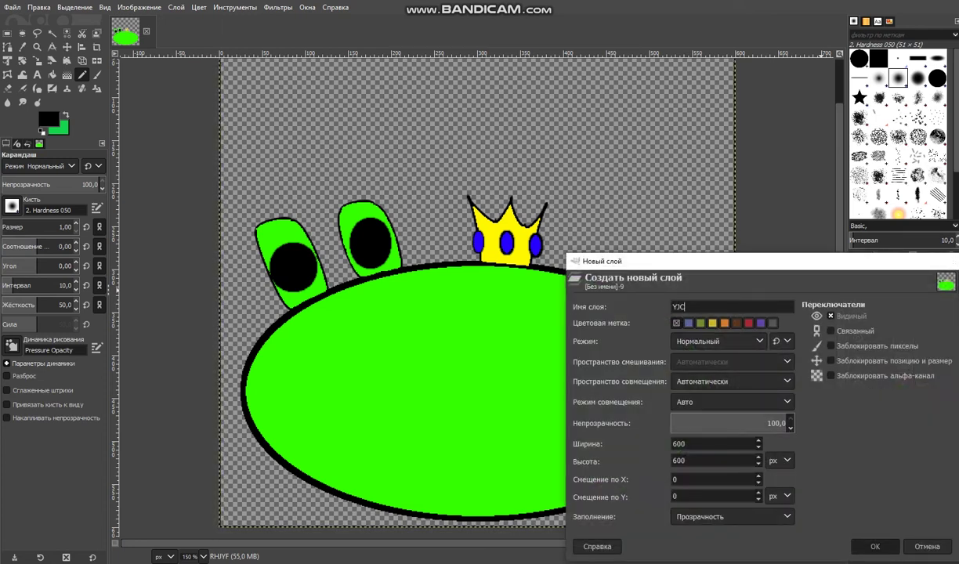
key(Return)
- Select an ellipse about 171 × 116 px in the middle of the pig's body and stroke it in black for the snout
key(e)
drag(409, 355, 558, 453)
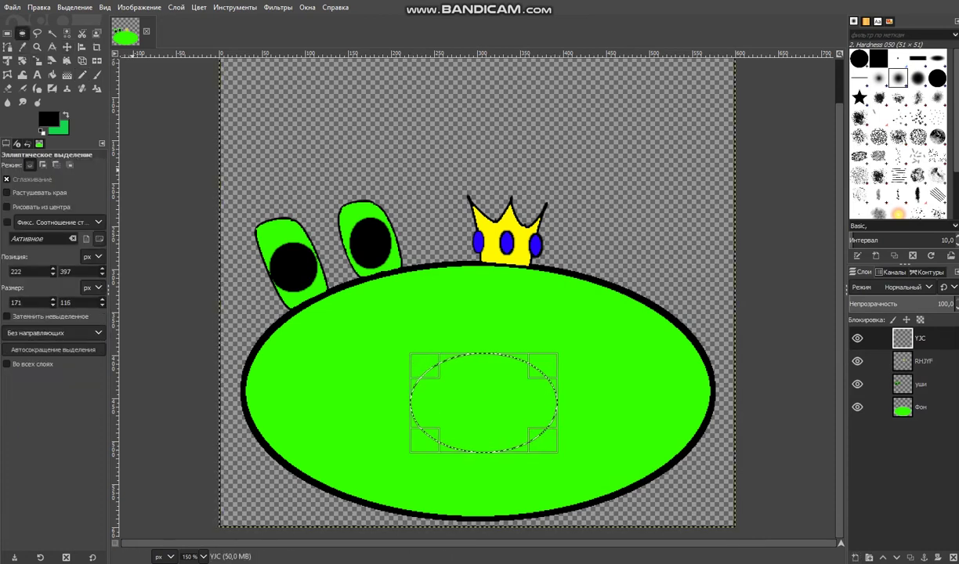
right_click(482, 388)
mouse_move(513, 420)
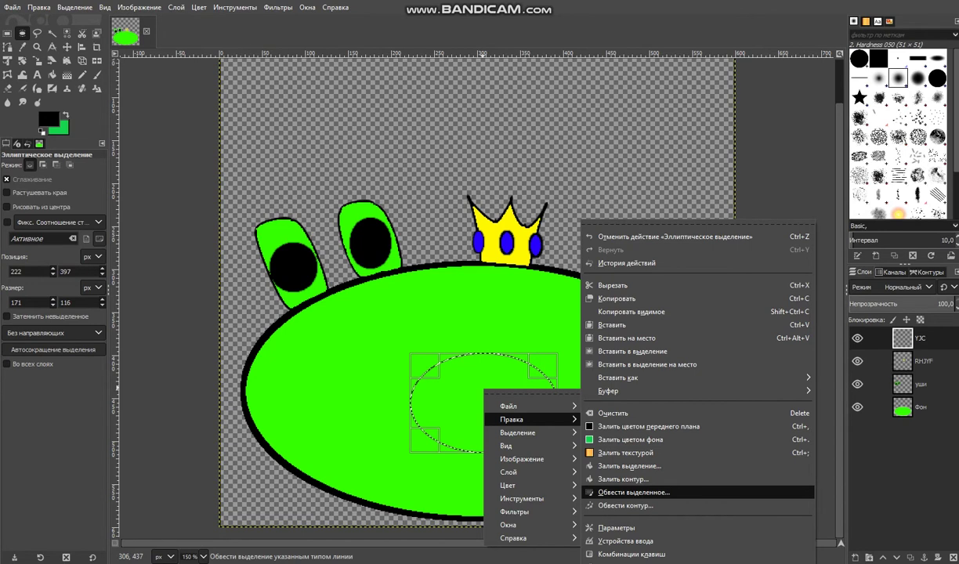
click(634, 492)
click(674, 549)
- Bucket-fill the snout with the darker green background colour and clear the selection
key(shift+b)
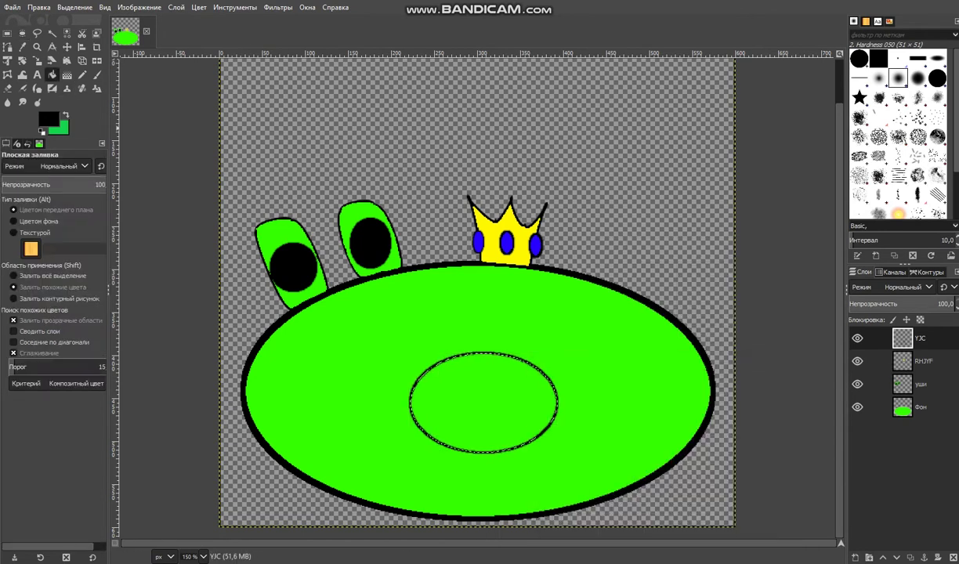
key(x)
click(481, 438)
key(ctrl+shift+a)
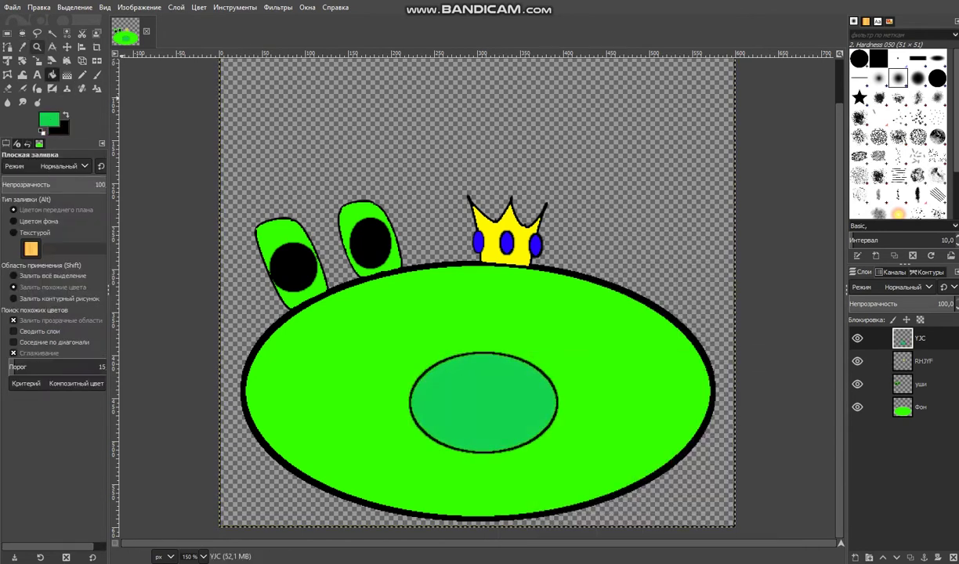
- Outline an elliptical nostril about 40 × 55 px in black on the snout's left half and fill it with black
key(e)
key(x)
drag(471, 383, 437, 428)
right_click(455, 406)
mouse_move(481, 435)
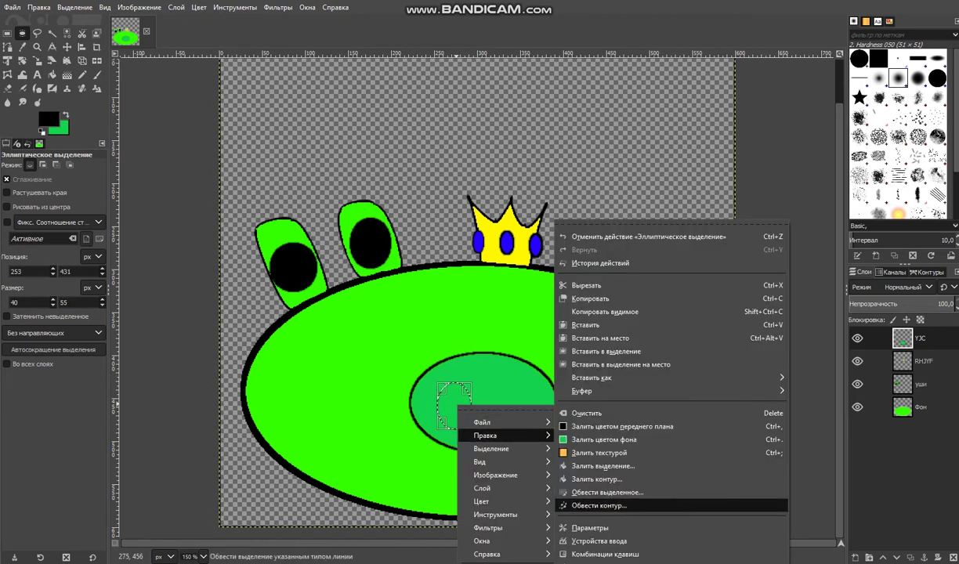
click(635, 505)
key(Return)
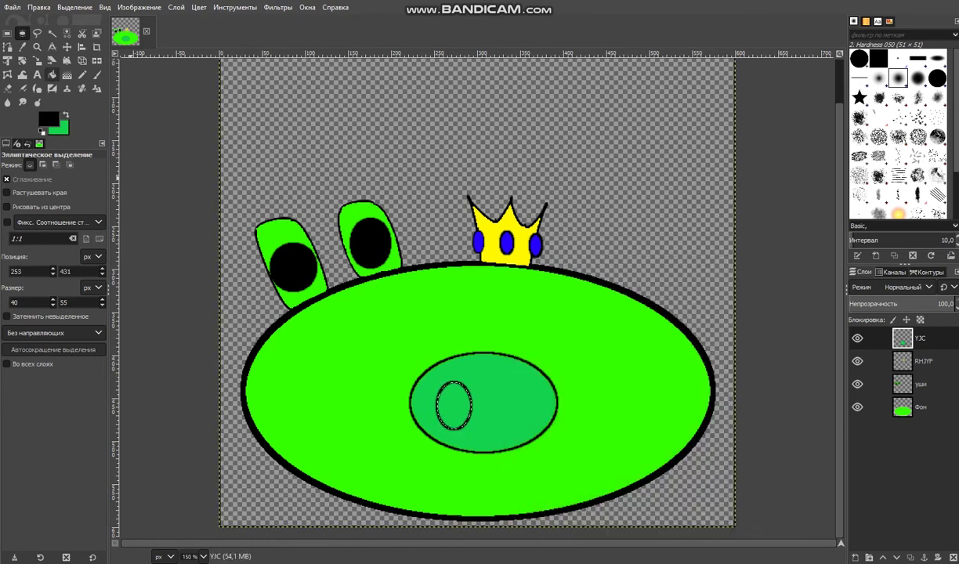
click(52, 74)
click(454, 405)
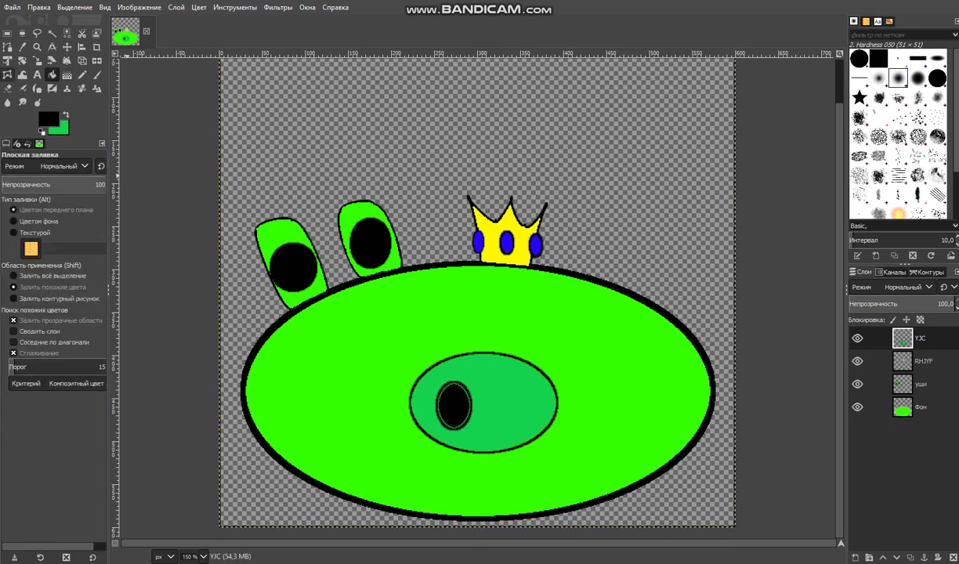
- Outline a round nostril about 35 × 36 px in black on the snout's right half and fill it with black
key(e)
drag(494, 383, 522, 411)
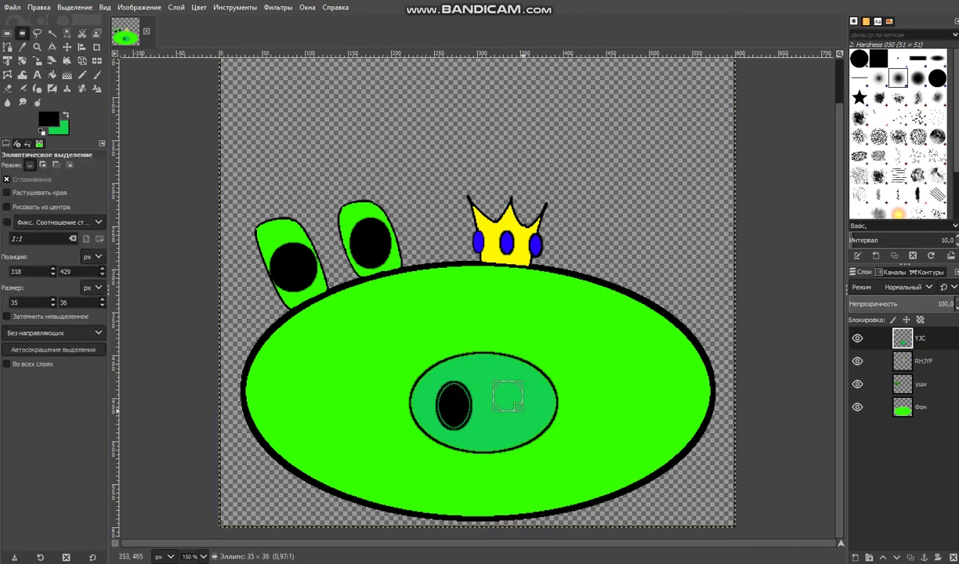
right_click(509, 393)
mouse_move(549, 422)
click(627, 482)
key(Return)
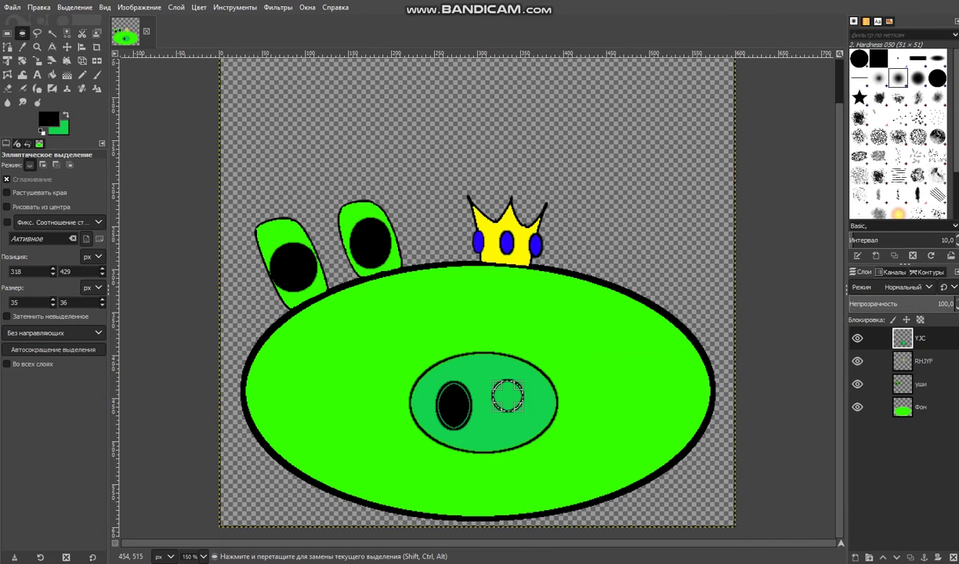
key(shift+b)
key(ctrl+comma)
scroll(462, 388, up, 8)
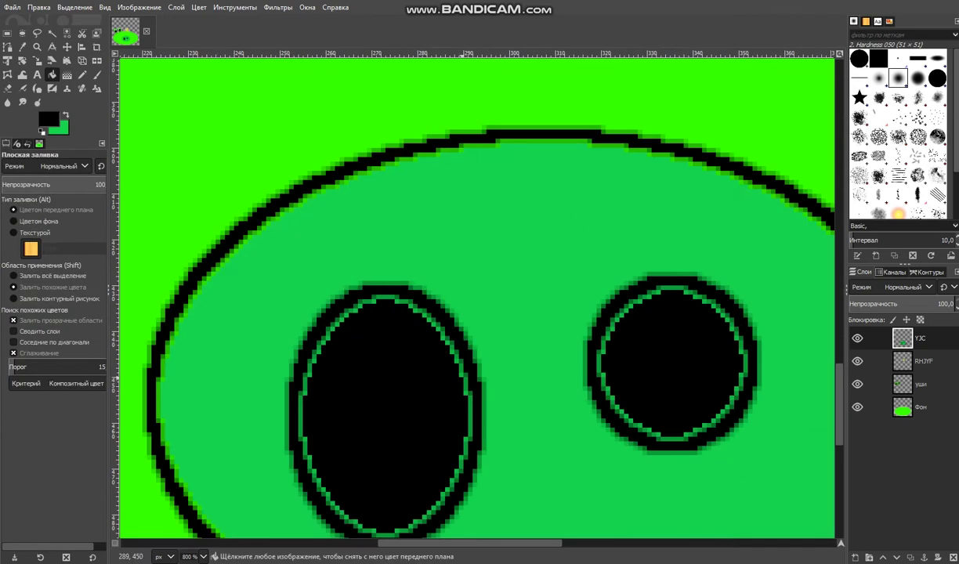
- Paint over the green ring of gap pixels inside the left nostril with the black Pencil at size 1
key(n)
mouse_move(212, 152)
mouse_down()
mouse_move(317, 180)
mouse_move(372, 285)
mouse_up()
mouse_move(437, 337)
mouse_down()
mouse_move(486, 402)
mouse_move(475, 416)
mouse_up()
scroll(470, 352, down, 5)
mouse_move(488, 136)
mouse_down()
mouse_move(490, 202)
mouse_move(476, 254)
mouse_move(371, 400)
mouse_move(424, 360)
mouse_move(262, 474)
mouse_up()
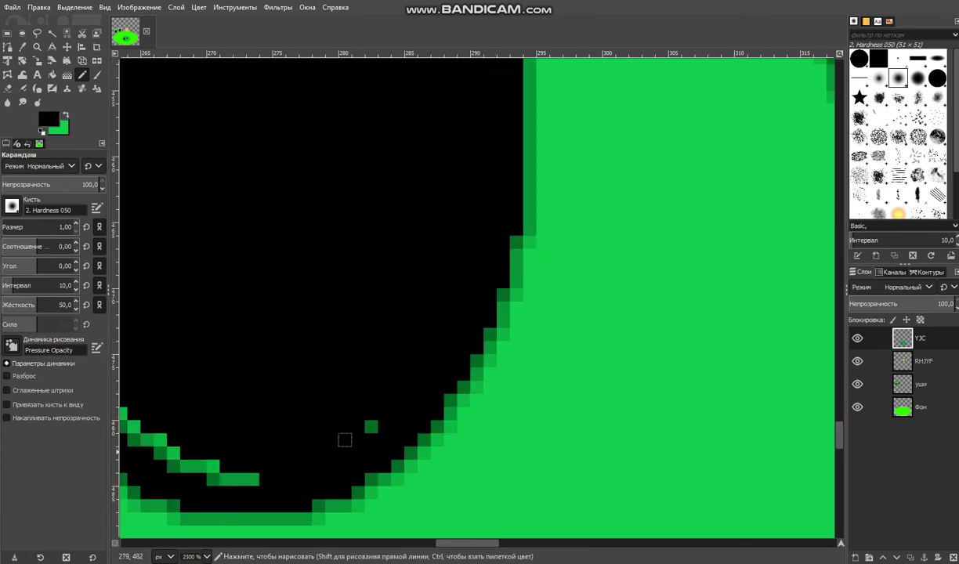
scroll(344, 439, left, 5)
drag(559, 458, 491, 467)
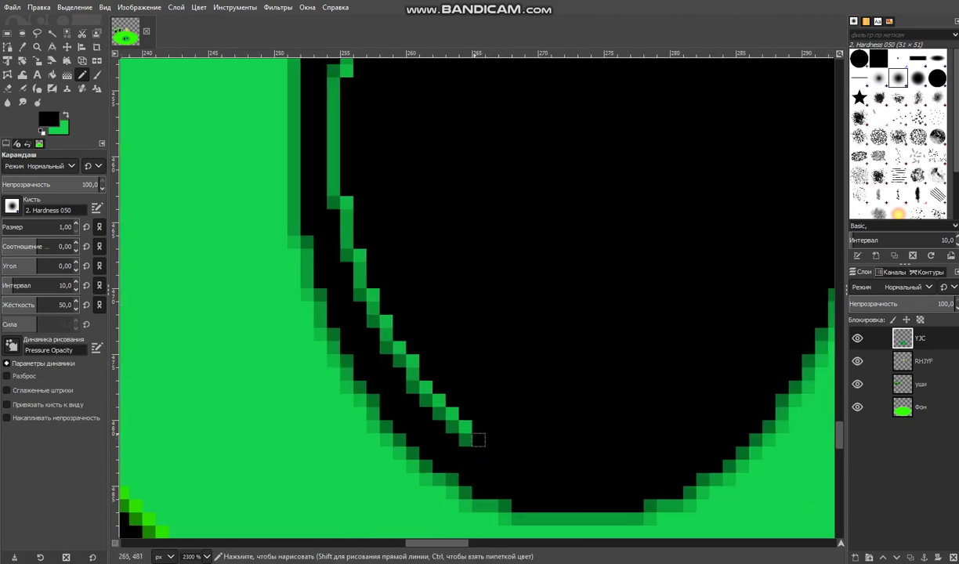
drag(452, 426, 413, 335)
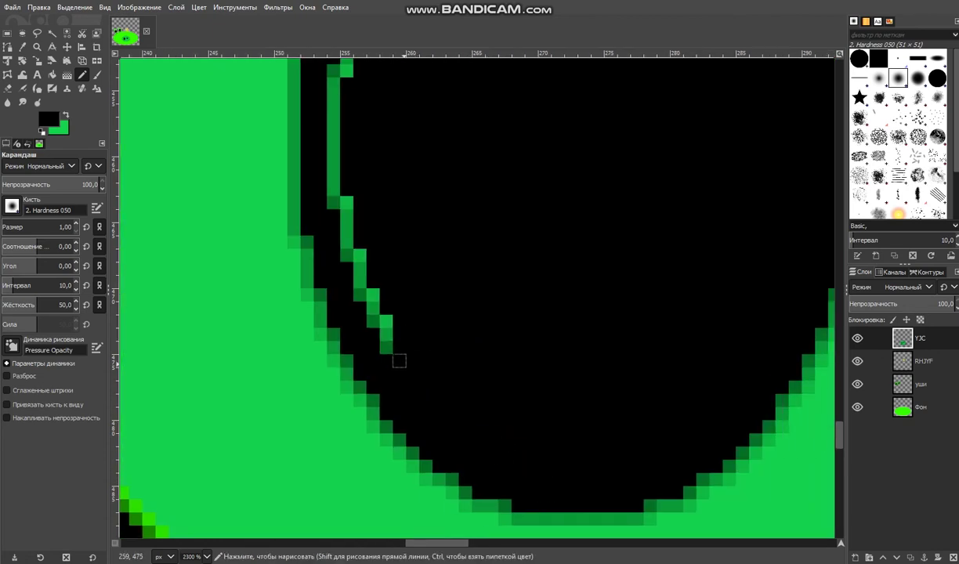
mouse_move(372, 269)
mouse_down()
mouse_move(332, 235)
mouse_move(333, 192)
mouse_up()
scroll(373, 310, up, 3)
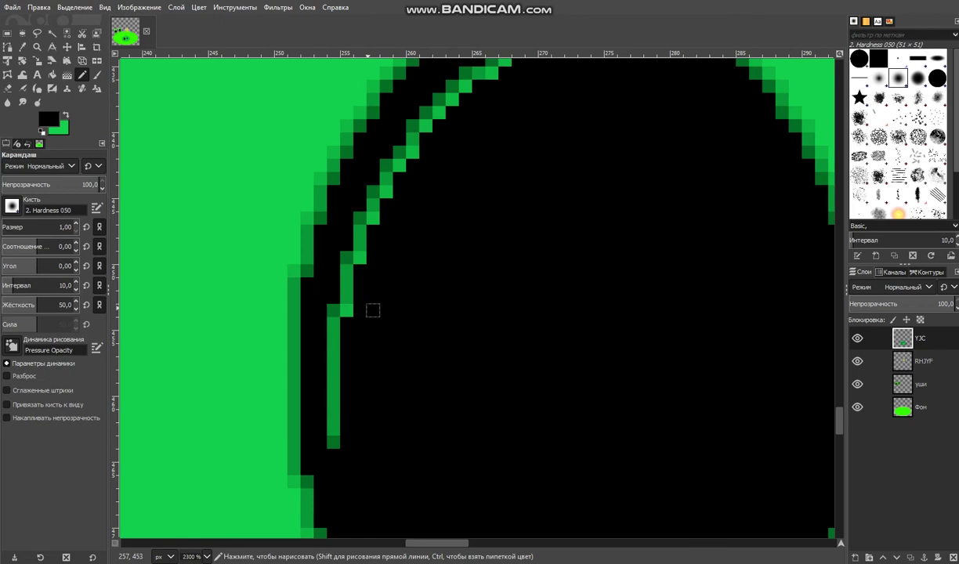
mouse_move(345, 322)
mouse_down()
mouse_move(331, 321)
mouse_move(353, 235)
mouse_move(360, 255)
mouse_up()
scroll(373, 351, up, 2)
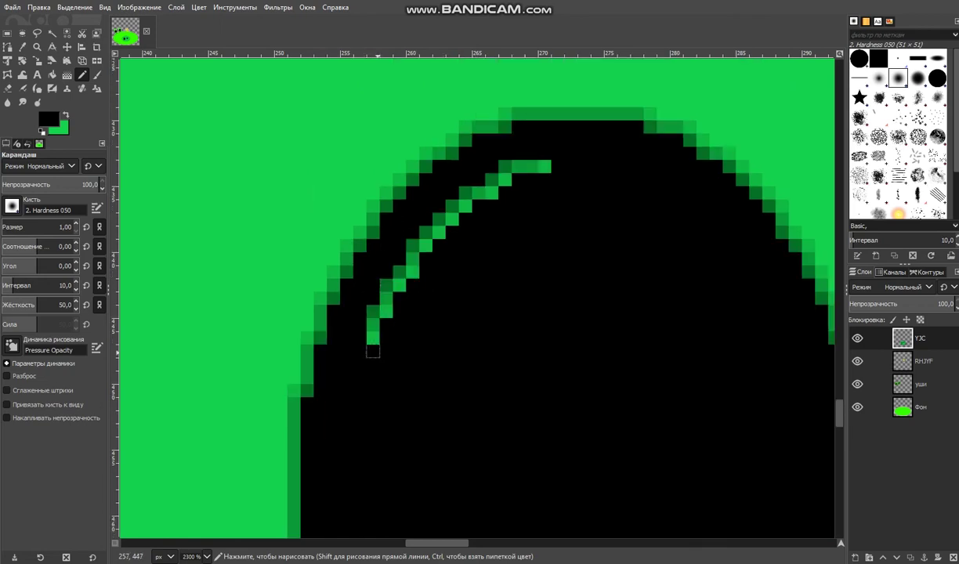
mouse_move(399, 285)
mouse_down()
mouse_move(515, 149)
mouse_move(439, 193)
mouse_up()
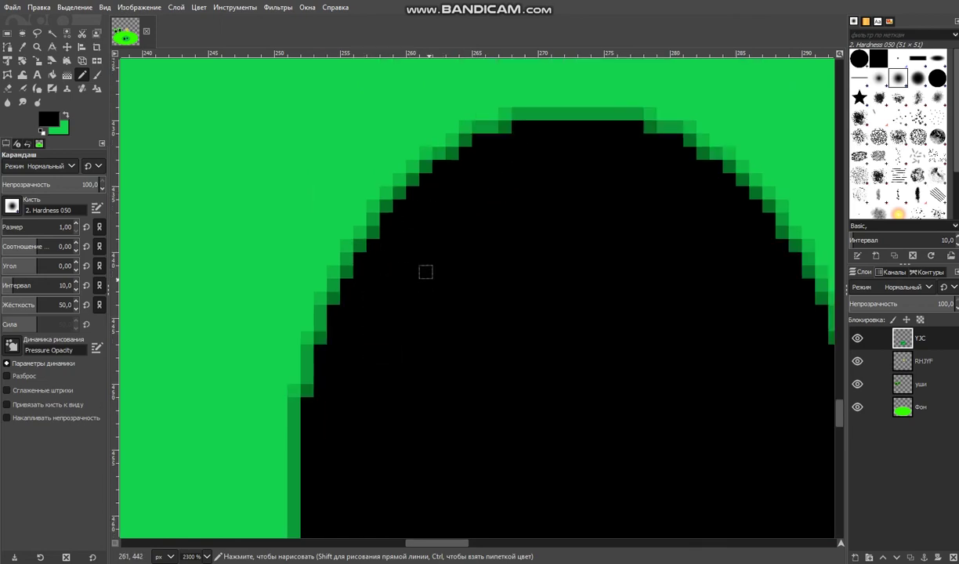
- Paint over the green ring of gap pixels inside the right nostril with the black Pencil
scroll(504, 338, down, 5)
scroll(505, 338, right, 4)
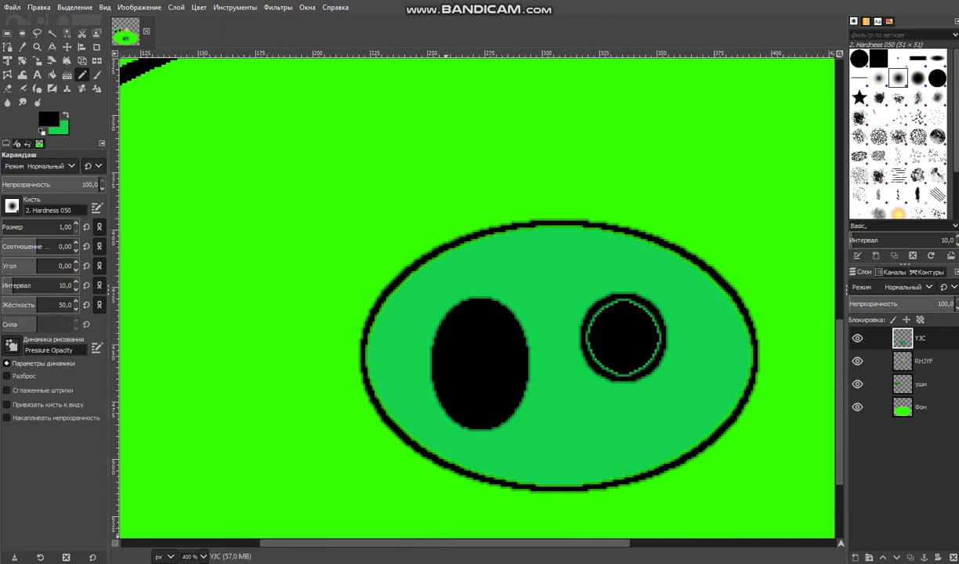
scroll(523, 353, up, 6)
mouse_move(581, 403)
mouse_down()
mouse_move(490, 441)
mouse_move(692, 274)
mouse_up()
scroll(691, 273, up, 3)
mouse_move(679, 479)
mouse_down()
mouse_move(697, 325)
mouse_move(674, 276)
mouse_move(539, 176)
mouse_move(540, 105)
mouse_move(398, 88)
mouse_move(251, 183)
mouse_move(215, 220)
mouse_move(141, 441)
mouse_up()
scroll(141, 441, down, 3)
scroll(159, 188, up, 1)
mouse_move(159, 188)
mouse_down()
mouse_move(160, 274)
mouse_move(205, 333)
mouse_move(270, 386)
mouse_move(417, 455)
mouse_move(496, 454)
mouse_up()
scroll(496, 455, down, 5)
scroll(504, 352, down, 4)
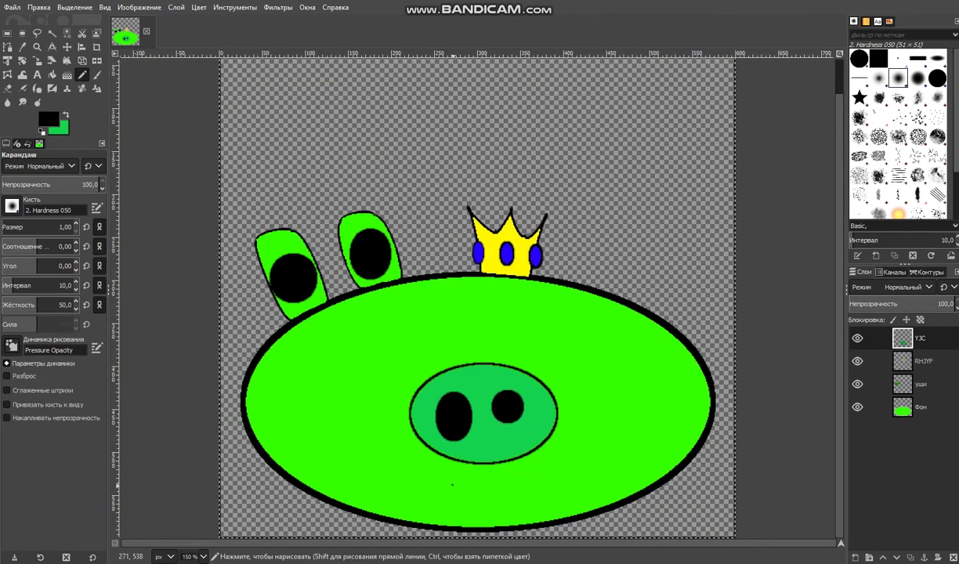
- Add a new layer named рот and set the foreground colour to a darker green than the snout
mouse_move(380, 523)
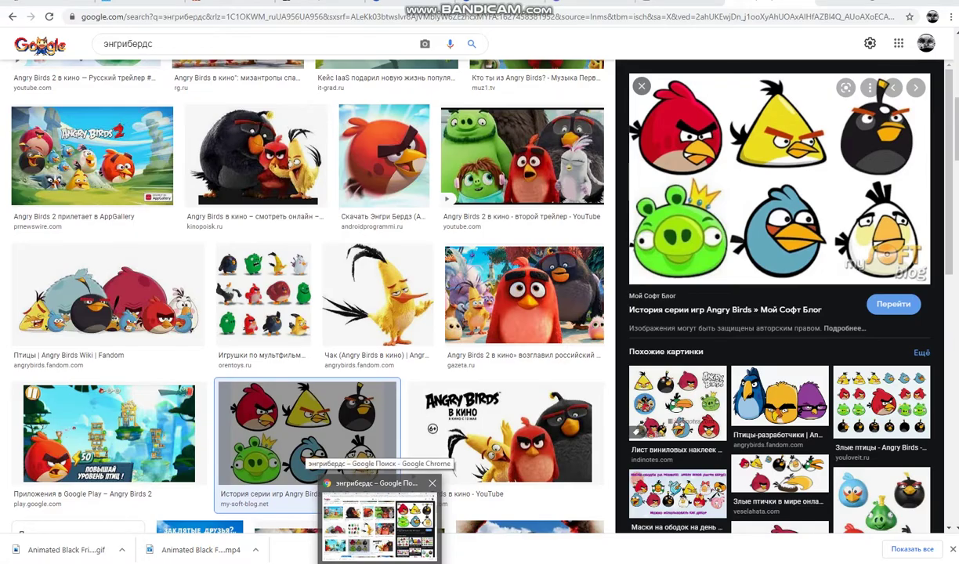
scroll(462, 470, up, 5)
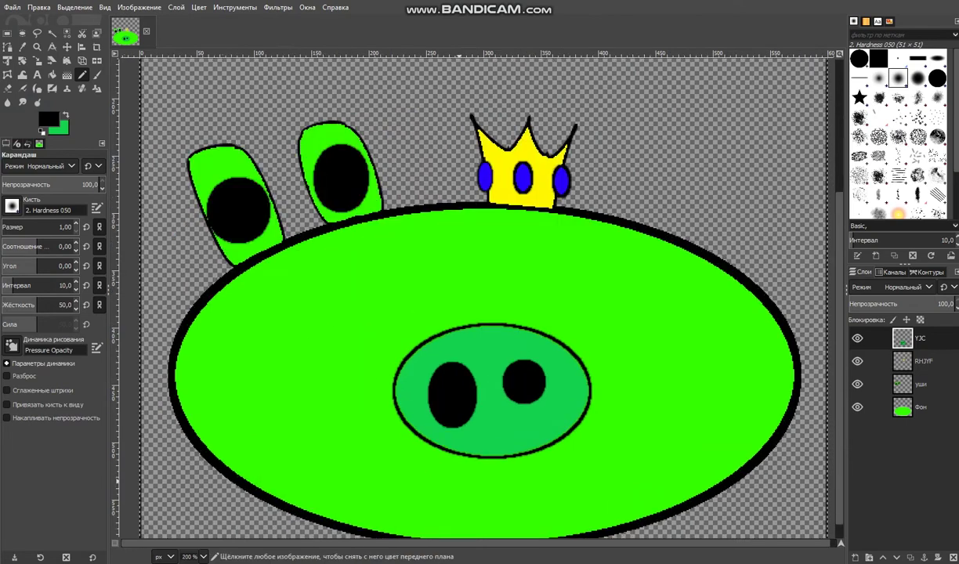
scroll(488, 410, down, 5)
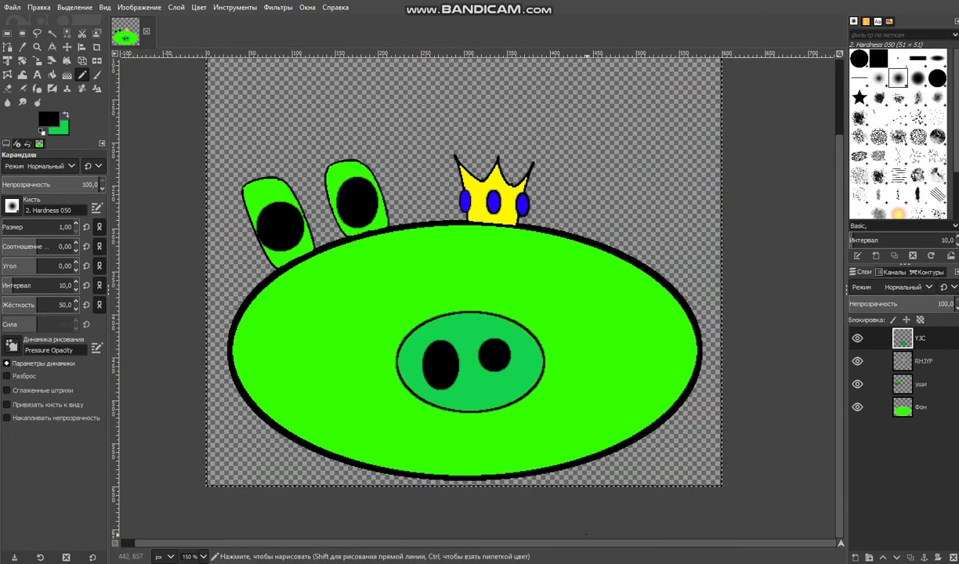
key(shift+ctrl+n)
text(рот)
key(Return)
key(x)
click(48, 118)
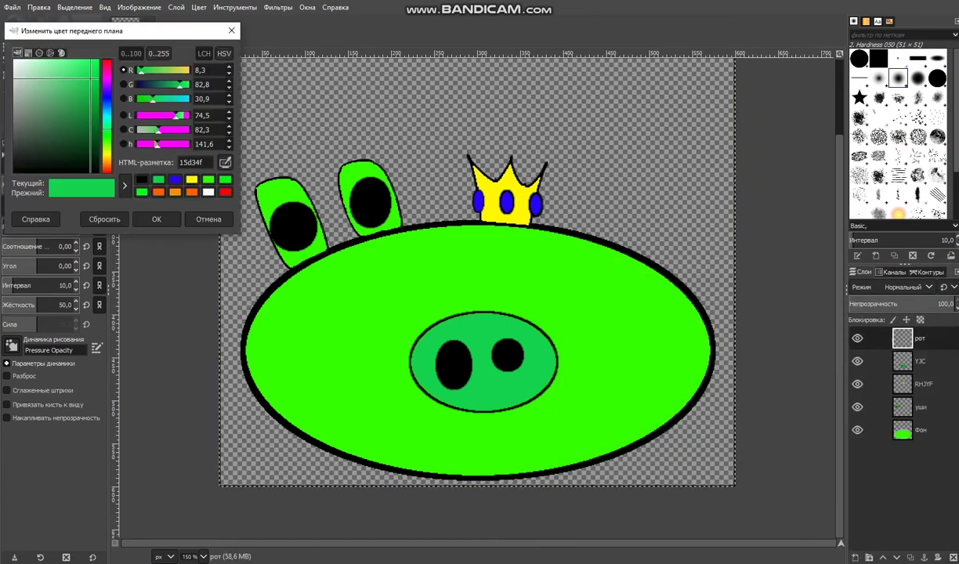
key(Return)
- Select an ellipse about 100 × 63 px overlapping the snout's lower edge for the mouth
key(e)
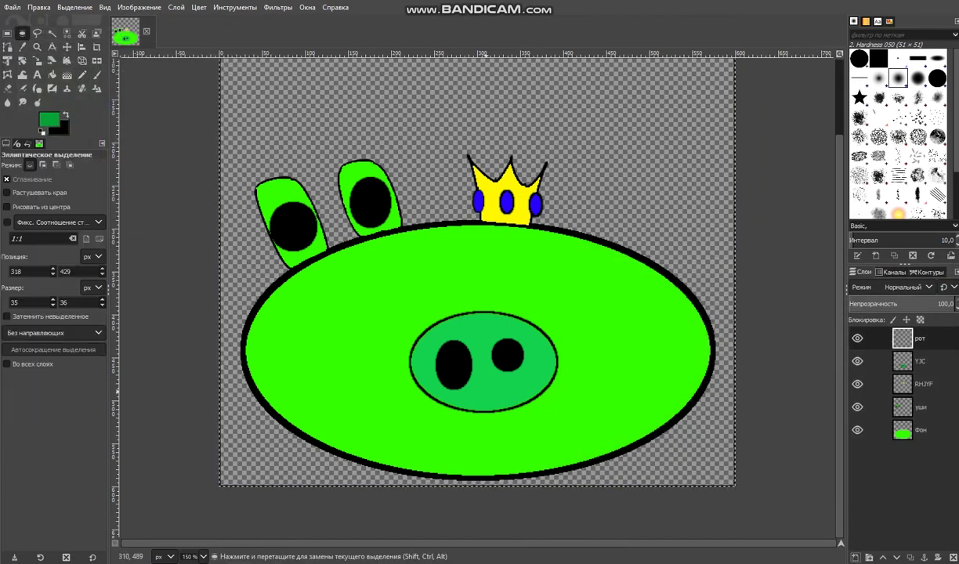
drag(459, 423, 528, 382)
drag(449, 430, 530, 373)
right_click(489, 394)
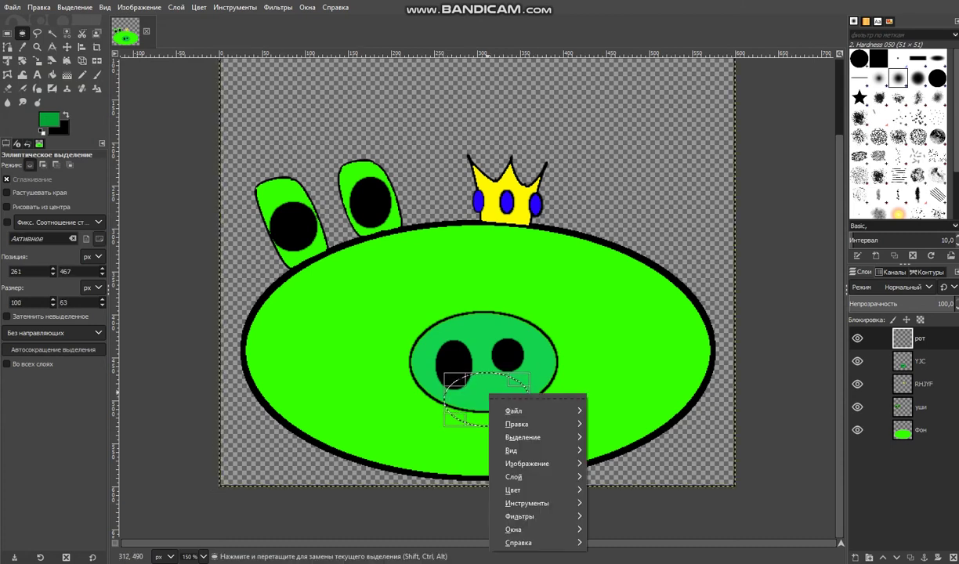
mouse_move(524, 423)
click(627, 490)
click(664, 549)
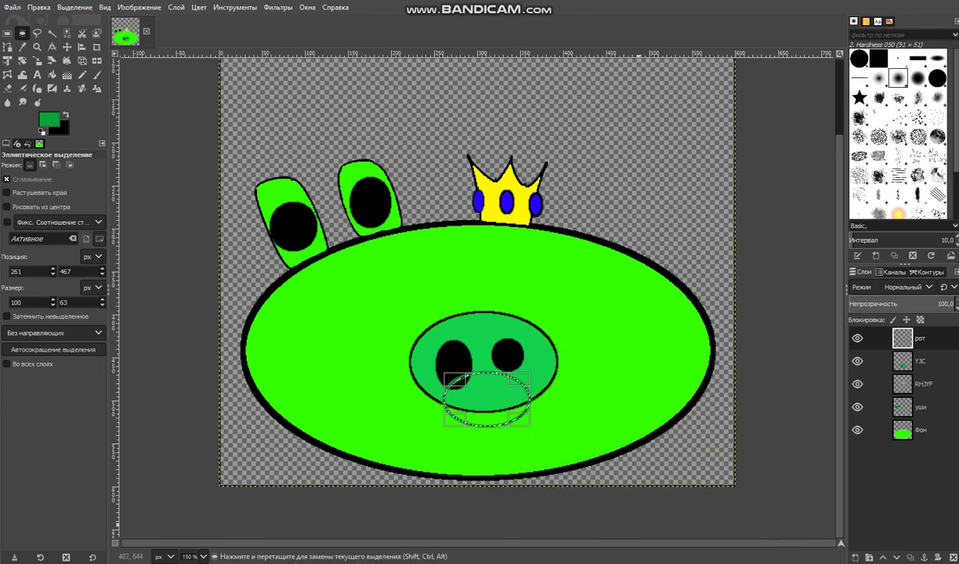
click(49, 119)
click(226, 28)
- Stroke the mouth's elliptical selection in black
key(x)
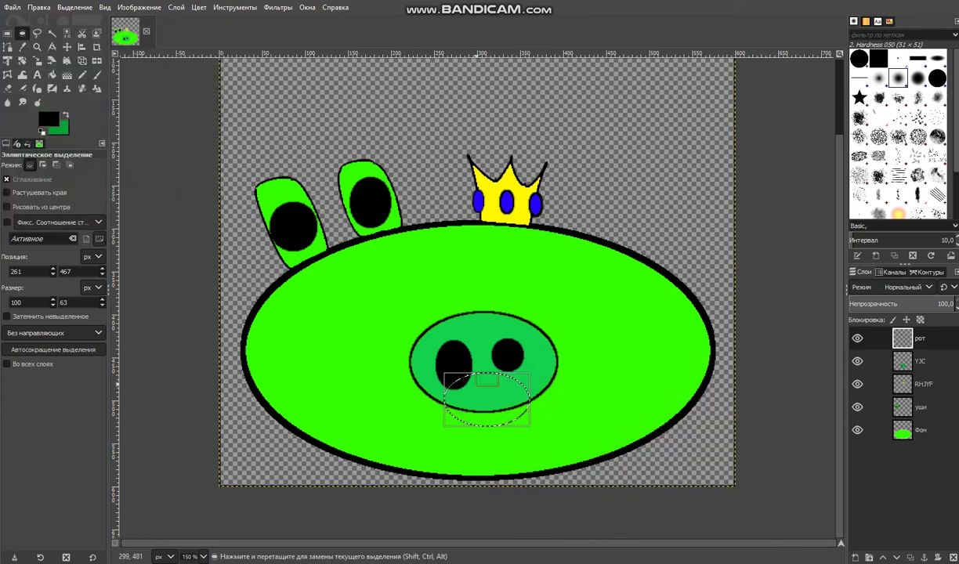
right_click(487, 397)
mouse_move(524, 419)
click(623, 487)
key(Return)
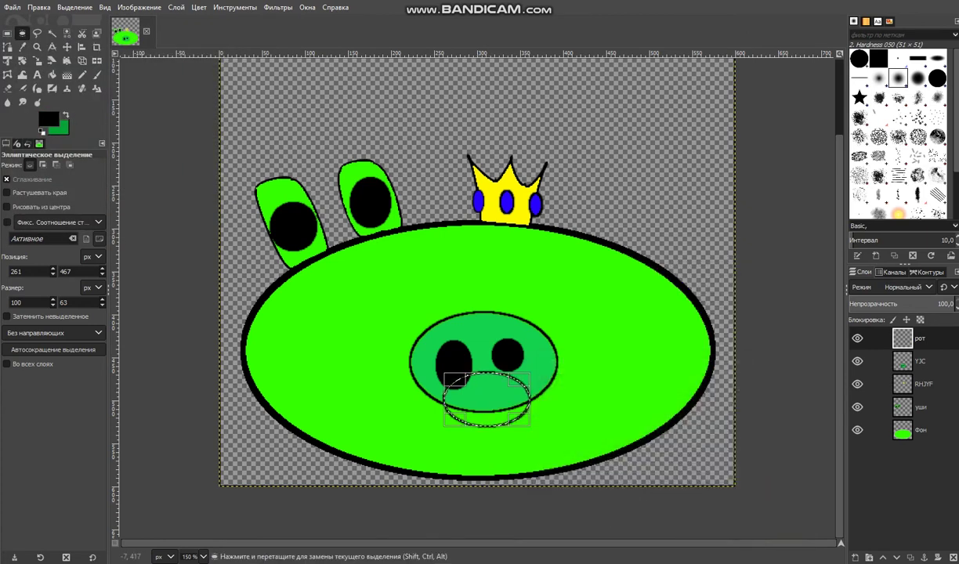
- Bucket-fill the mouth ellipse with the darker green
key(x)
key(shift+b)
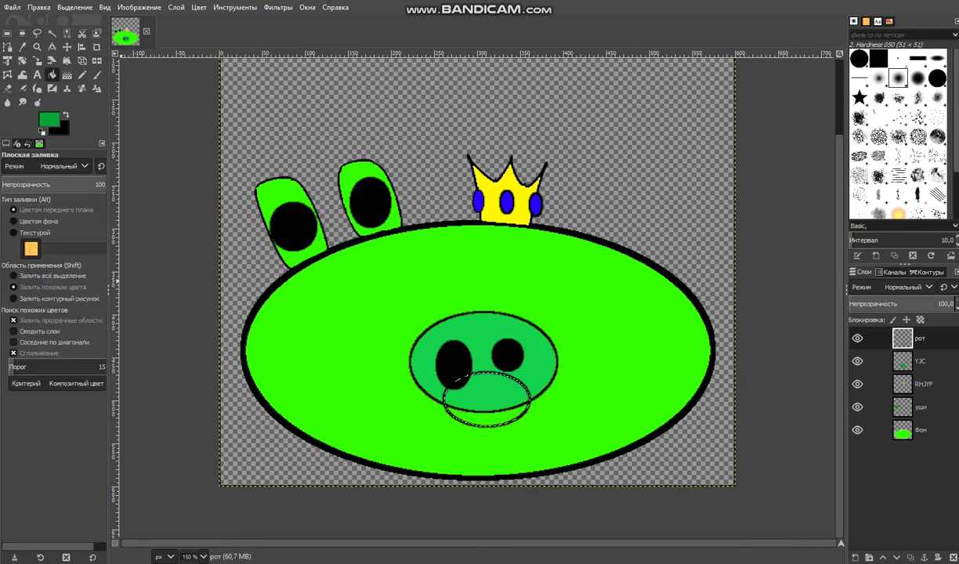
click(470, 395)
- Cover the bright green fringe pixels between the fill and outline along the mouth's lower edge with the darker green Pencil
scroll(482, 395, up, 5)
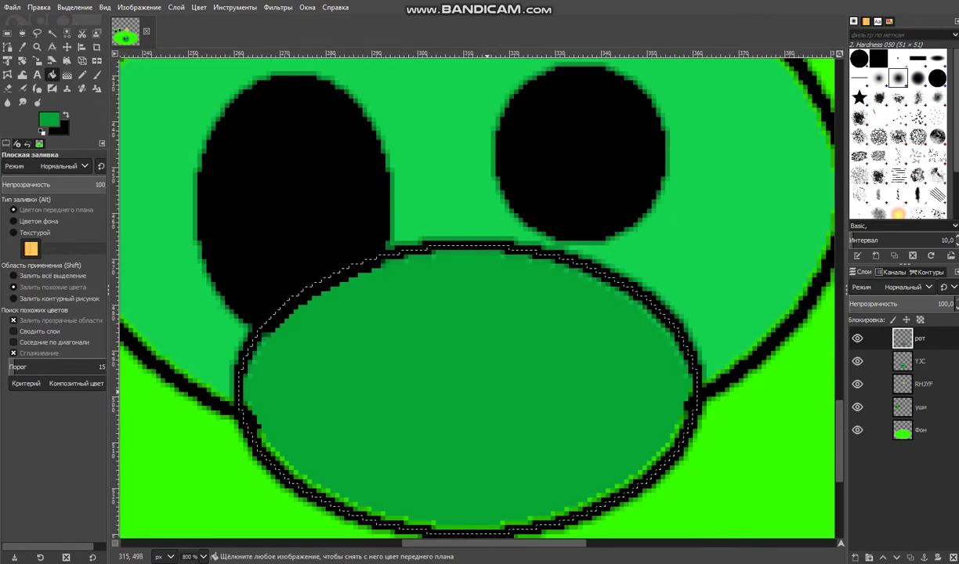
key(n)
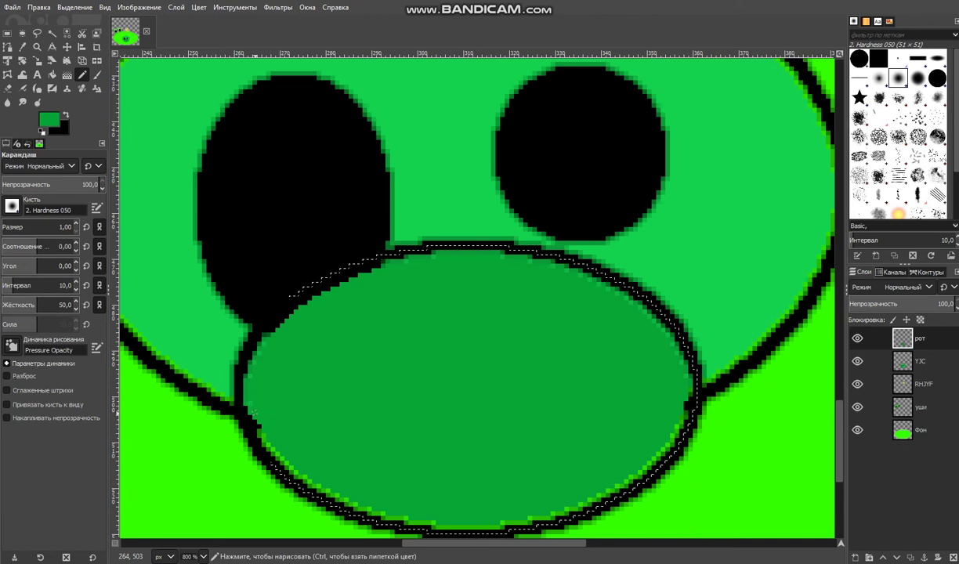
scroll(681, 434, up, 4)
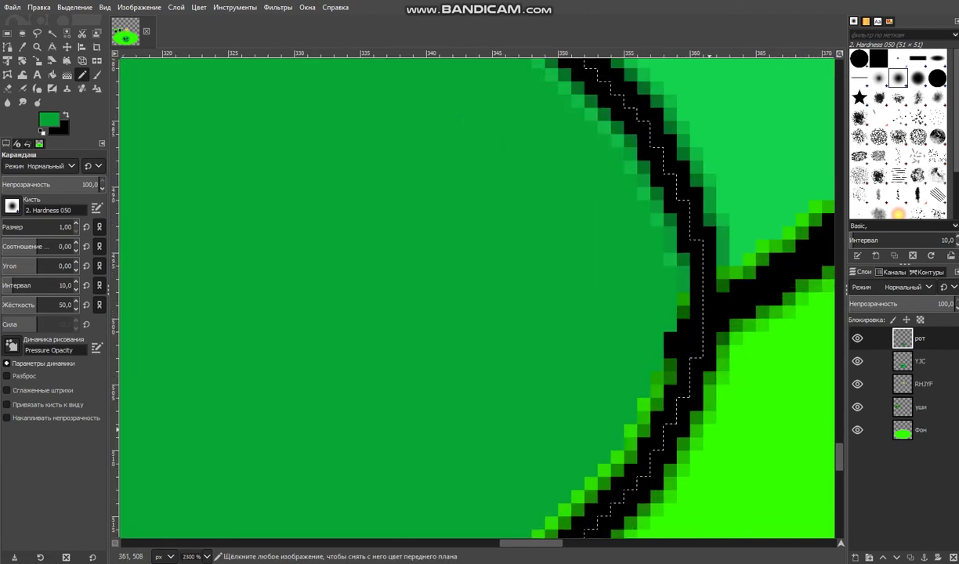
mouse_move(630, 337)
mouse_down()
mouse_move(512, 429)
mouse_move(538, 428)
mouse_up()
scroll(538, 429, down, 2)
drag(498, 322, 498, 335)
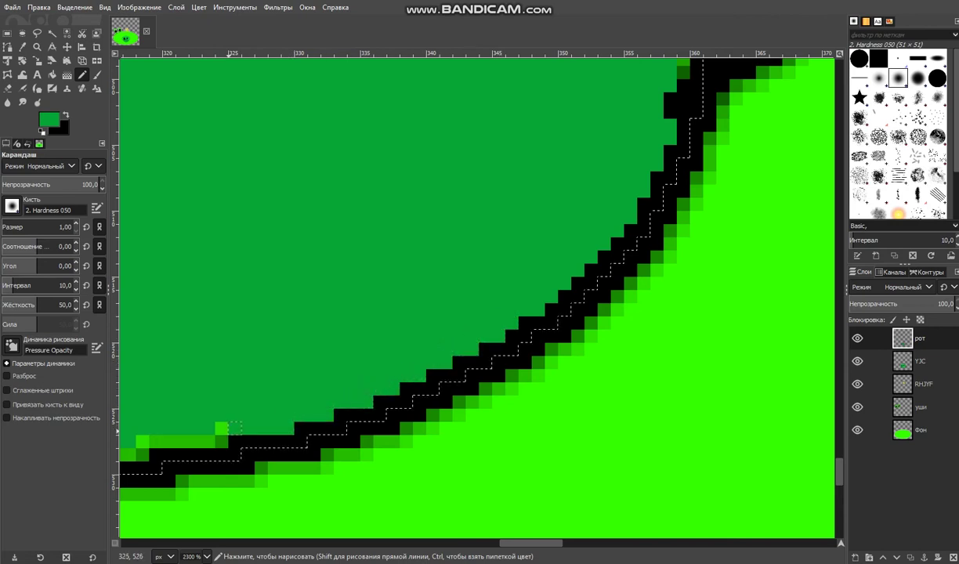
scroll(220, 329, left, 5)
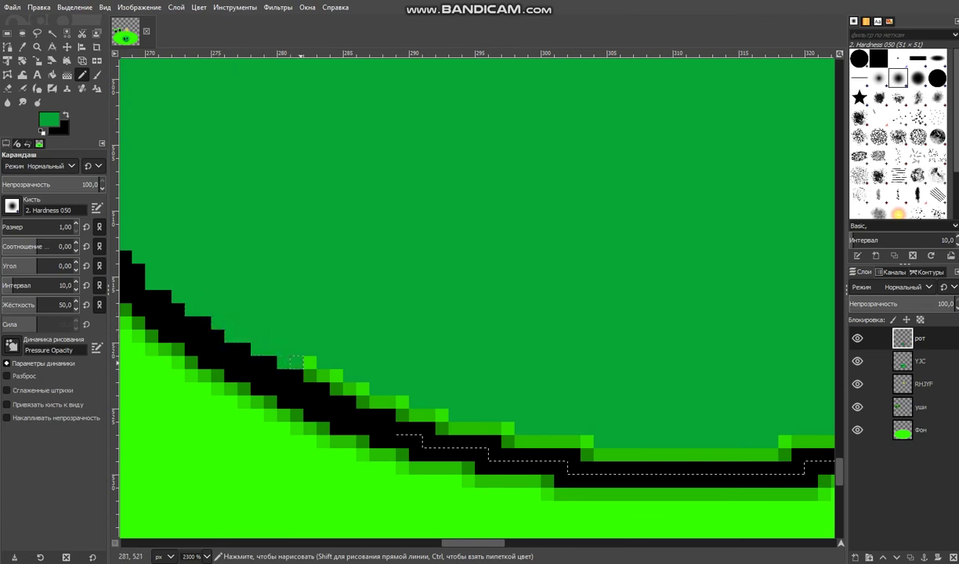
drag(337, 388, 402, 401)
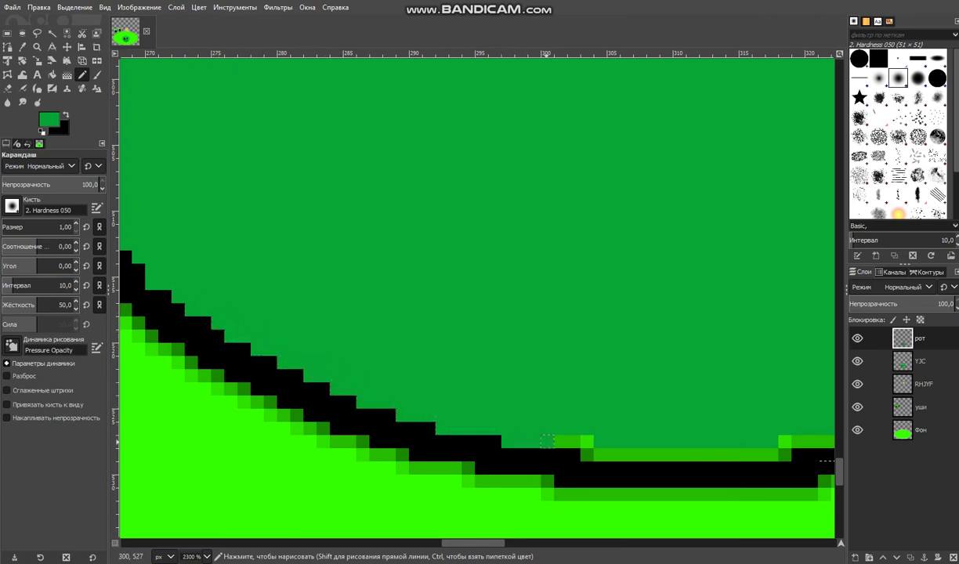
drag(612, 454, 772, 455)
drag(463, 543, 498, 543)
scroll(497, 506, down, 4)
scroll(476, 298, left, 2)
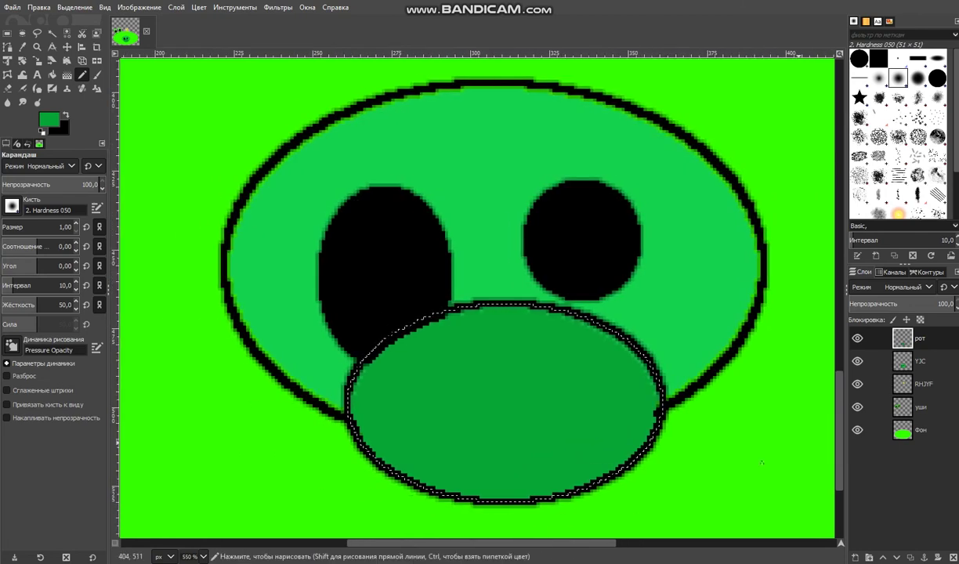
- Clear the selection and lower the рот layer beneath the YJC snout layer
click(896, 557)
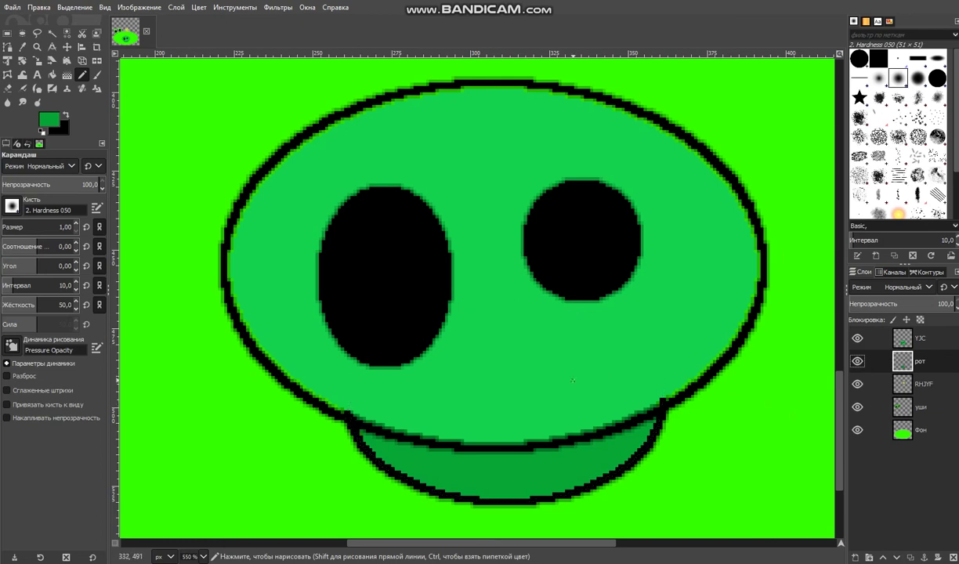
scroll(774, 405, down, 4)
mouse_move(380, 563)
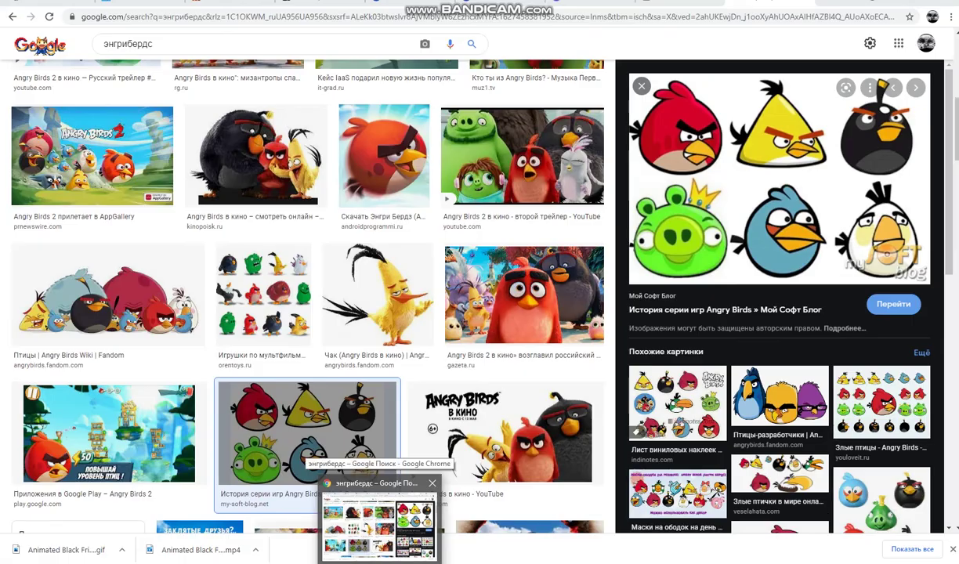
scroll(468, 402, up, 2)
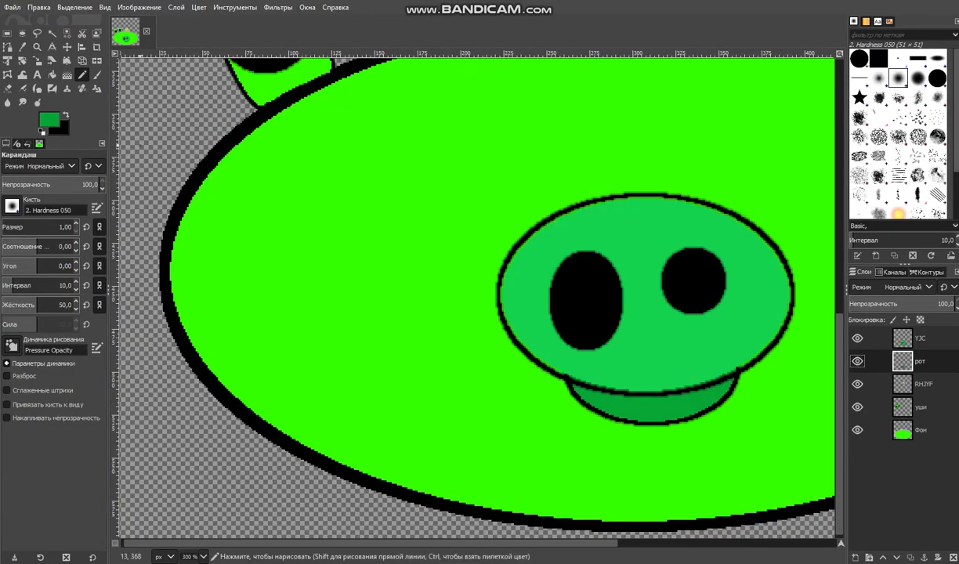
- Try an eye outline on the рот layer: select a 105 × 105 px circle left of the snout and stroke it 3 px in black
key(e)
drag(362, 216, 506, 364)
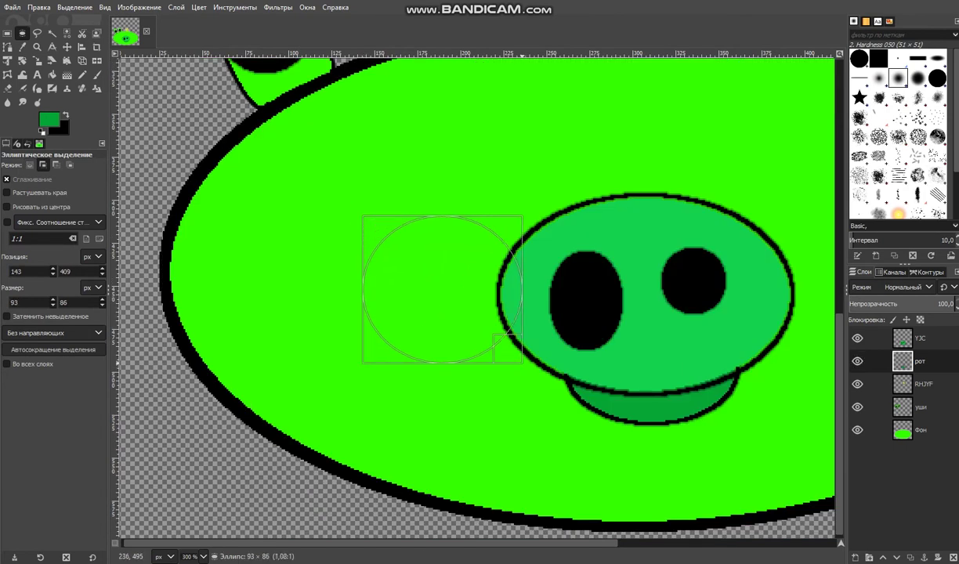
drag(372, 227, 478, 355)
drag(314, 214, 494, 349)
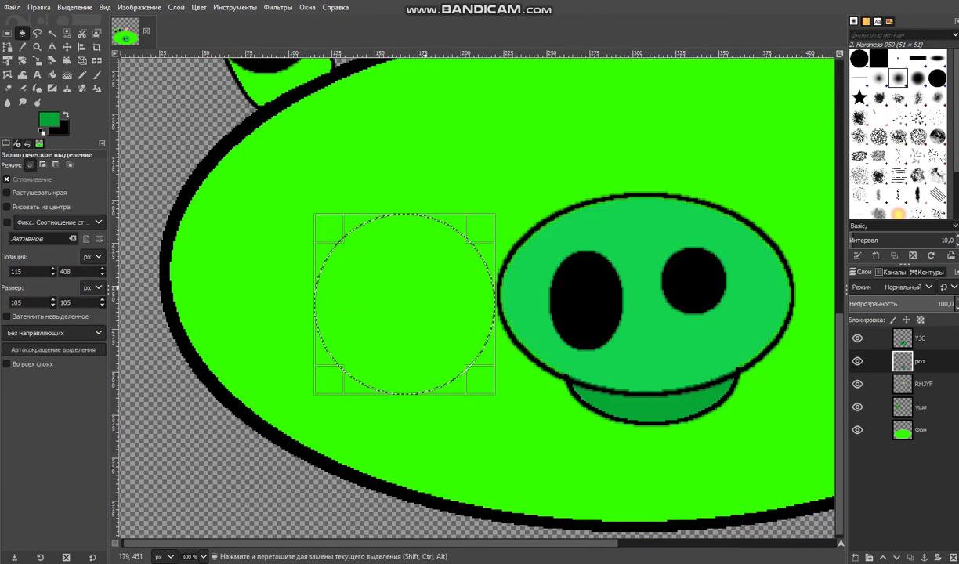
right_click(427, 289)
mouse_move(454, 319)
click(577, 492)
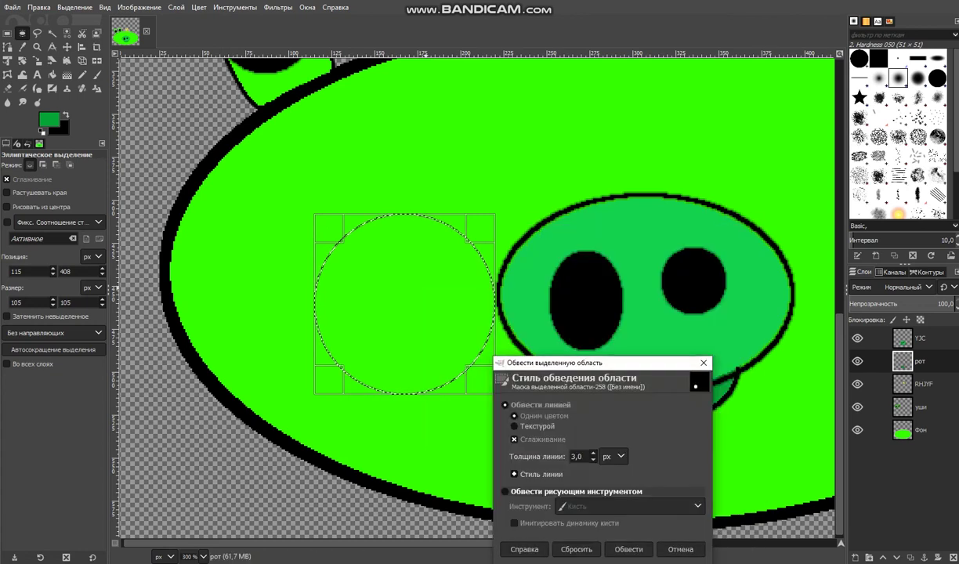
key(x)
key(Return)
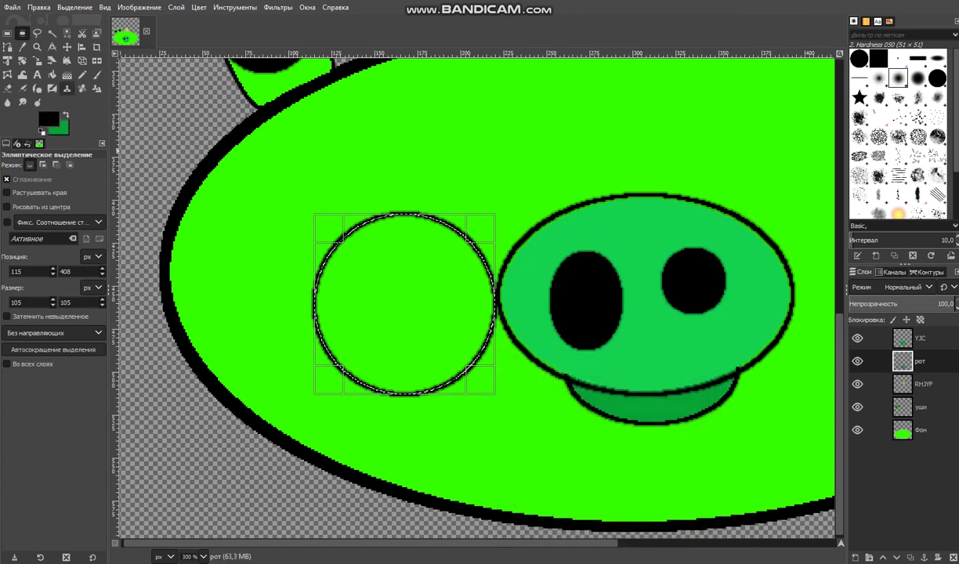
- Undo the black eye outline and its circular selection on the рот layer
key(shift+b)
key(ctrl+z)
key(ctrl+z)
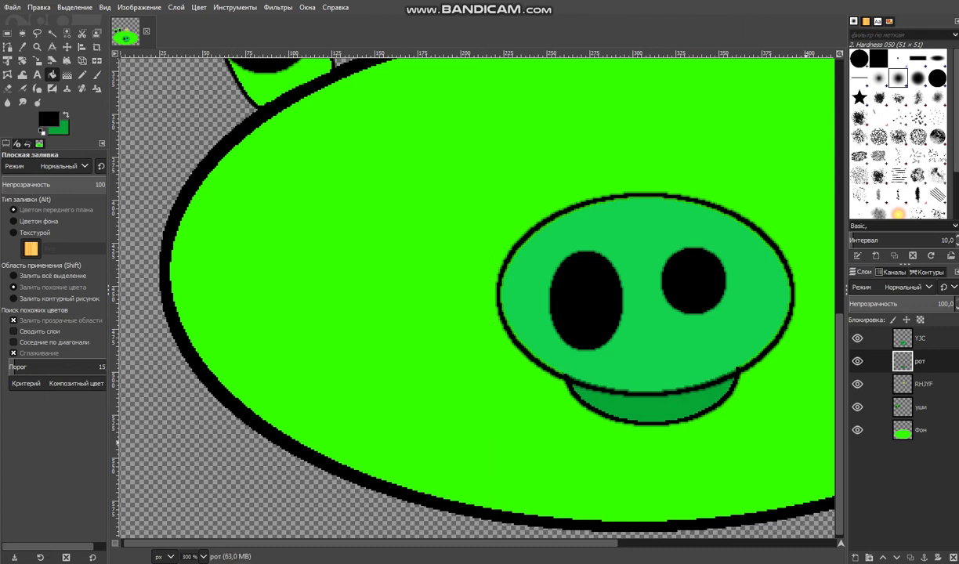
- Add a new transparent 600 × 600 px layer named глаза above the рот layer
key(ctrl+shift+n)
text(гл)
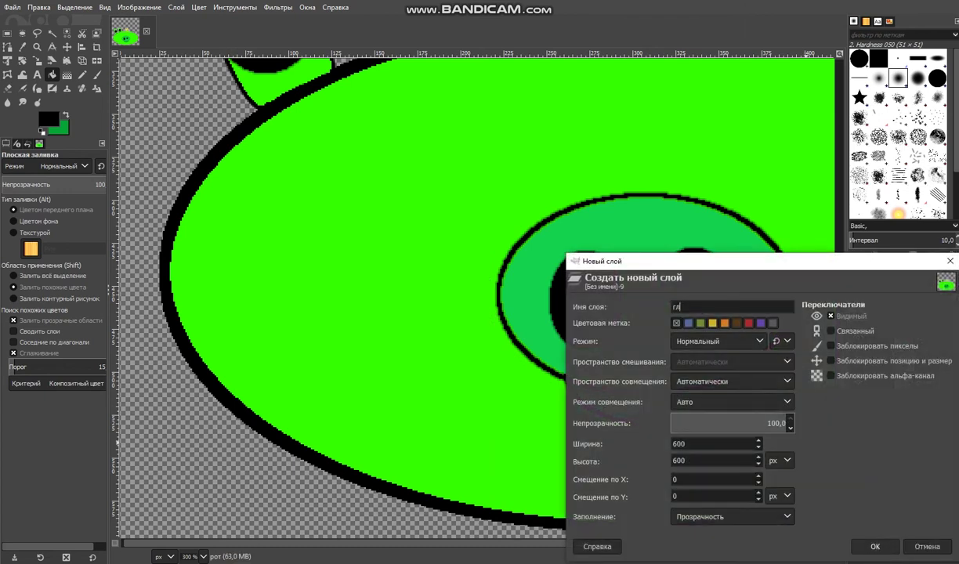
text(аза)
key(Return)
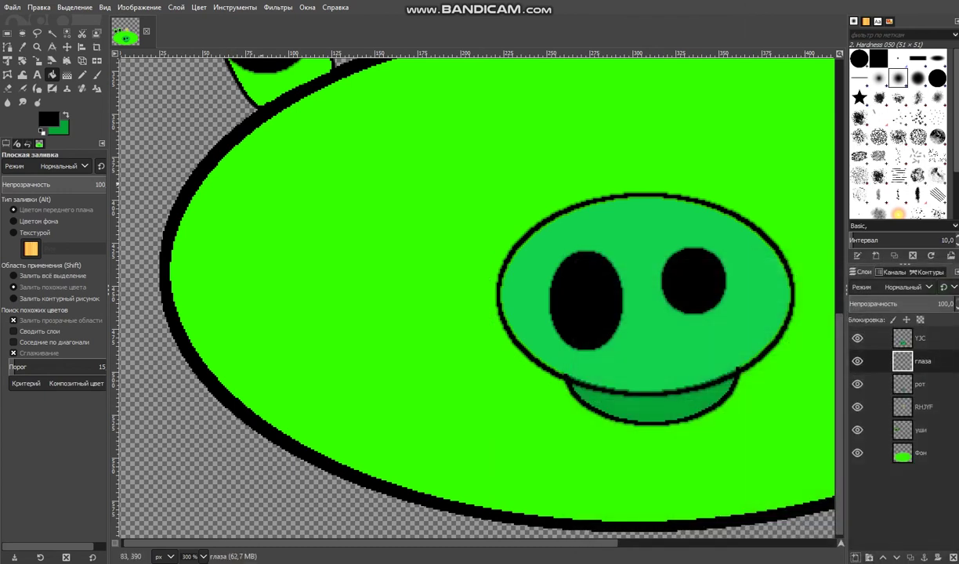
- Select a 91 × 91 px circle just left of the snout on the глаза layer
key(e)
drag(343, 217, 423, 298)
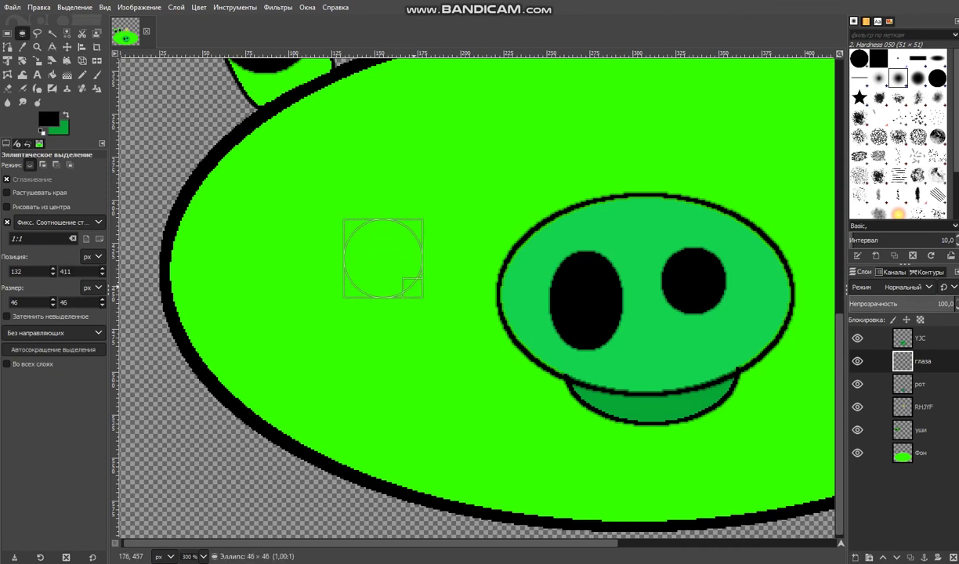
drag(489, 381, 477, 375)
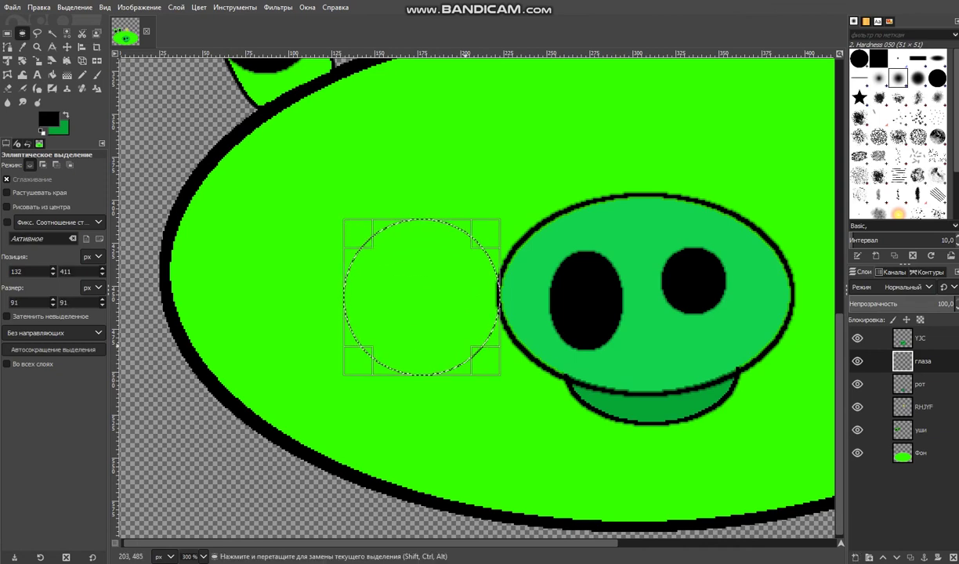
- Set the drawing colours to white and black, ready for the eye's fill and outline
click(66, 114)
click(49, 119)
click(78, 75)
drag(79, 75, 13, 58)
click(156, 219)
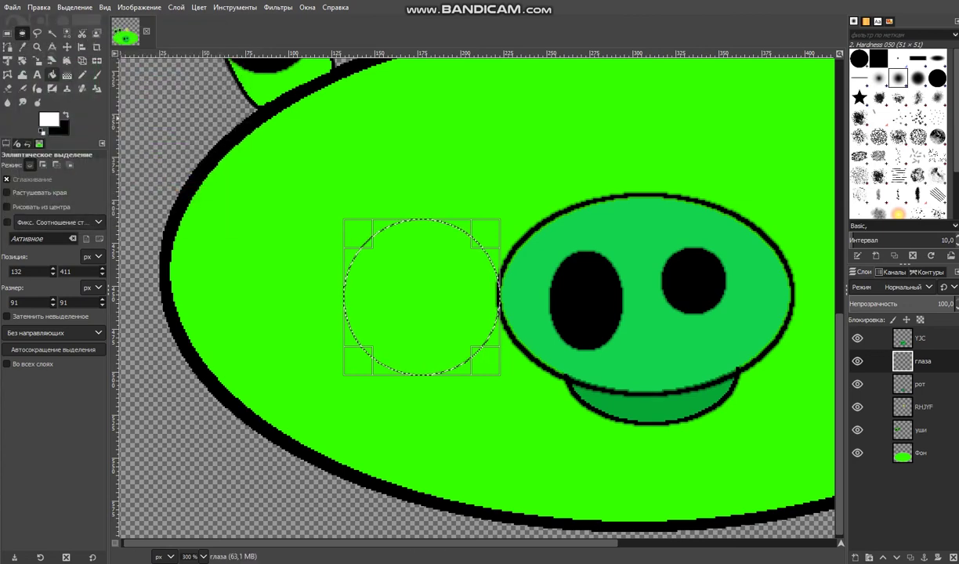
click(52, 75)
right_click(431, 294)
key(Escape)
right_click(466, 289)
mouse_move(509, 319)
click(615, 492)
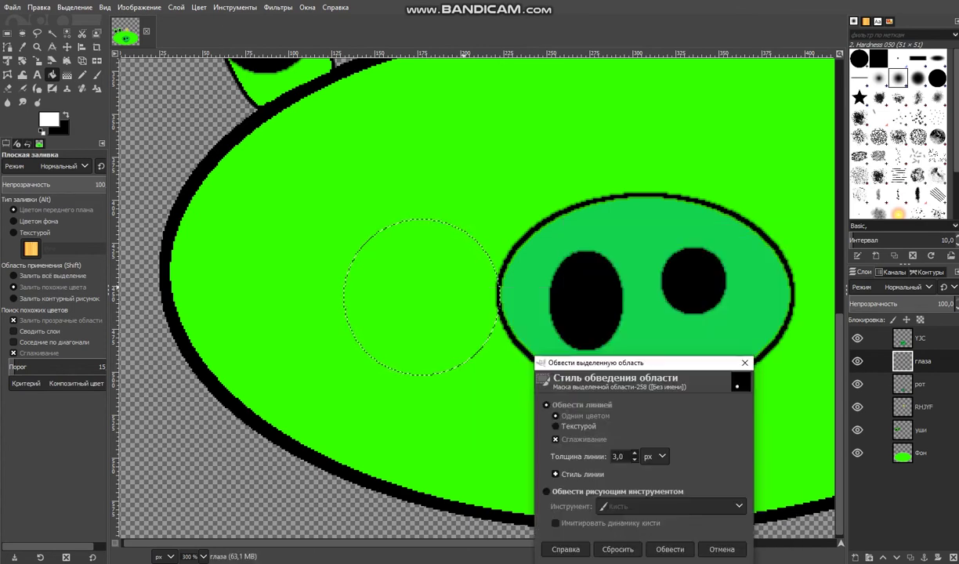
key(ctrl+z)
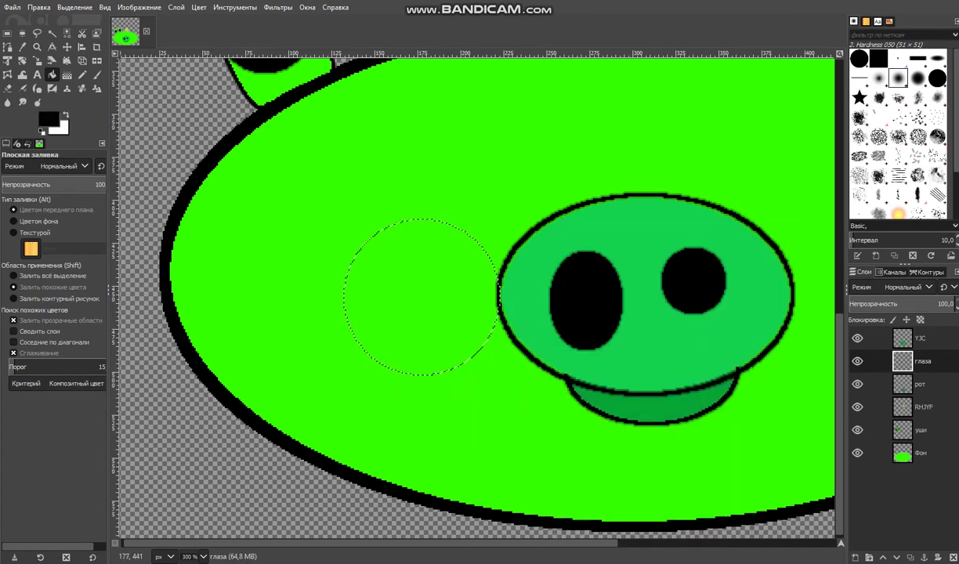
- Stroke the circular selection with a 3 px black line and fill the left eye with white
right_click(430, 283)
mouse_move(460, 311)
click(611, 488)
click(638, 547)
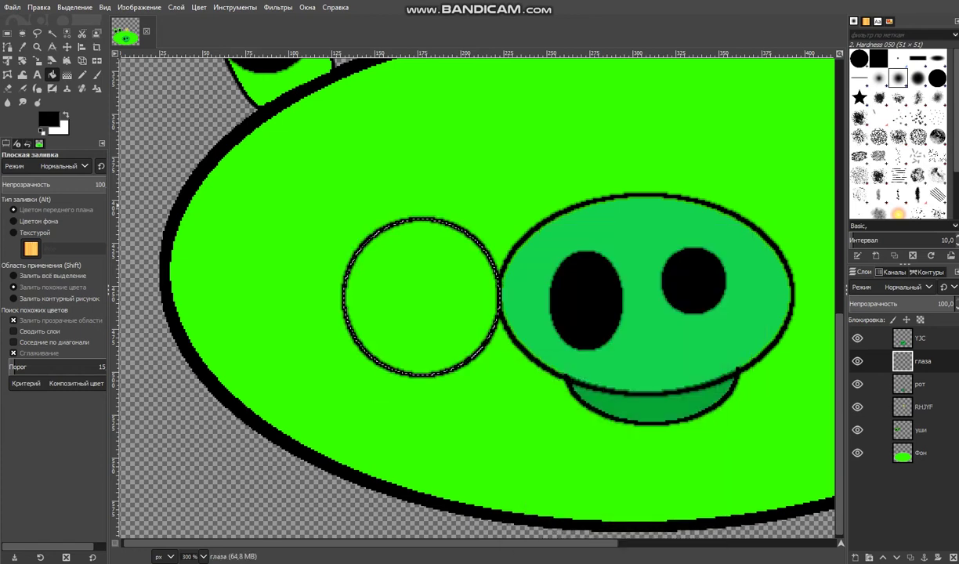
click(418, 314)
- Paint over the green fringe along the left eye's bottom inner edge with a 3 px white pencil
scroll(419, 313, up, 4)
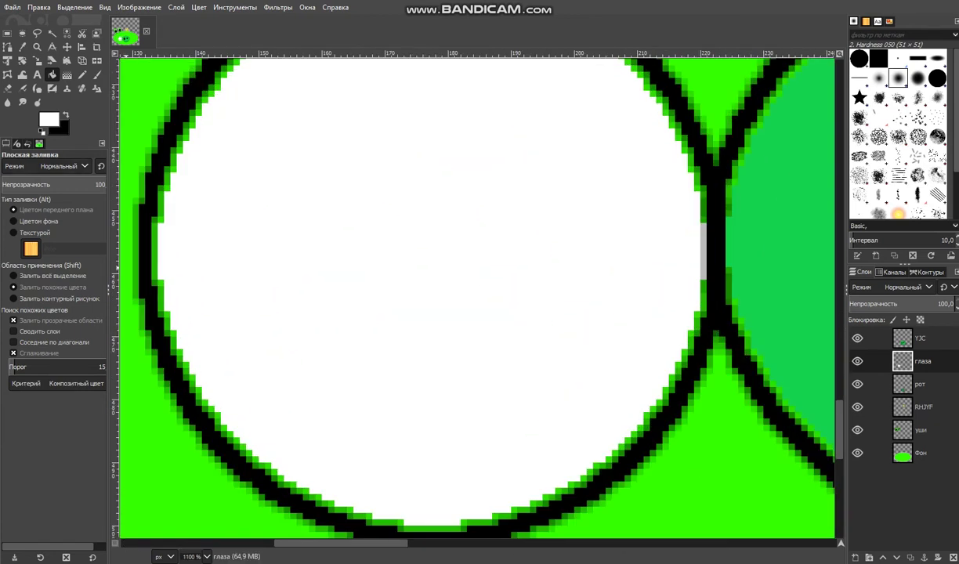
click(82, 75)
scroll(360, 377, down, 2)
scroll(353, 377, up, 2)
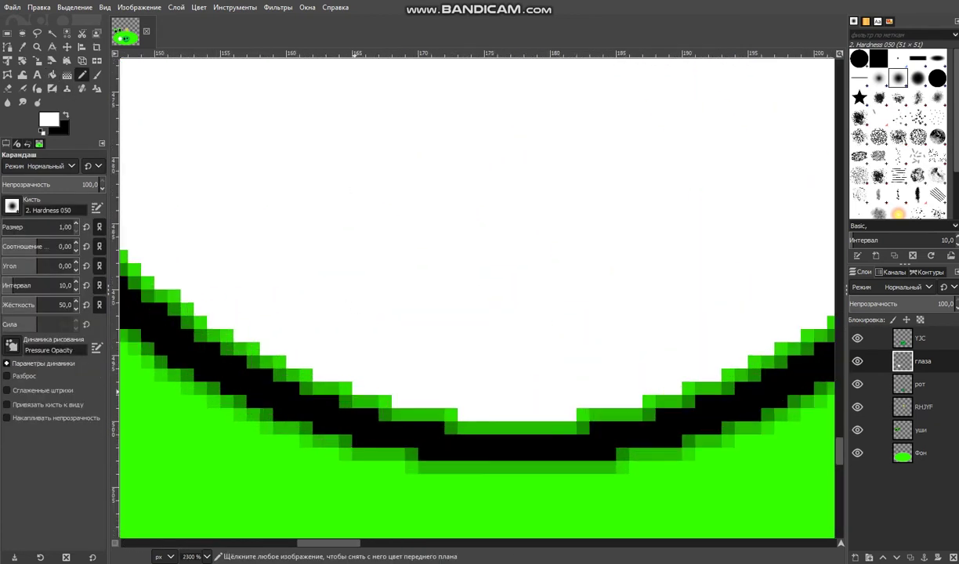
click(76, 224)
click(76, 224)
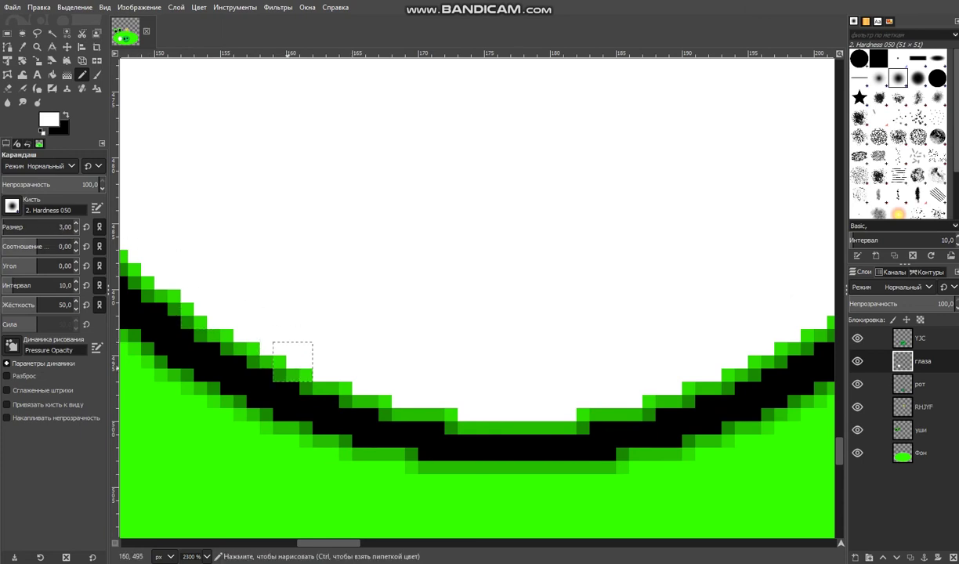
mouse_move(319, 375)
mouse_down()
mouse_move(411, 400)
mouse_move(569, 415)
mouse_up()
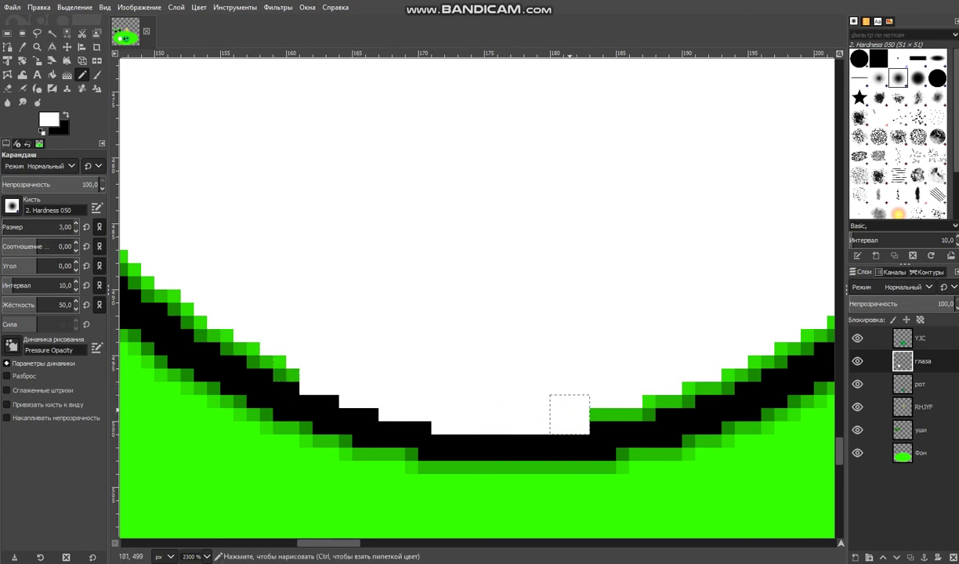
drag(622, 388, 648, 387)
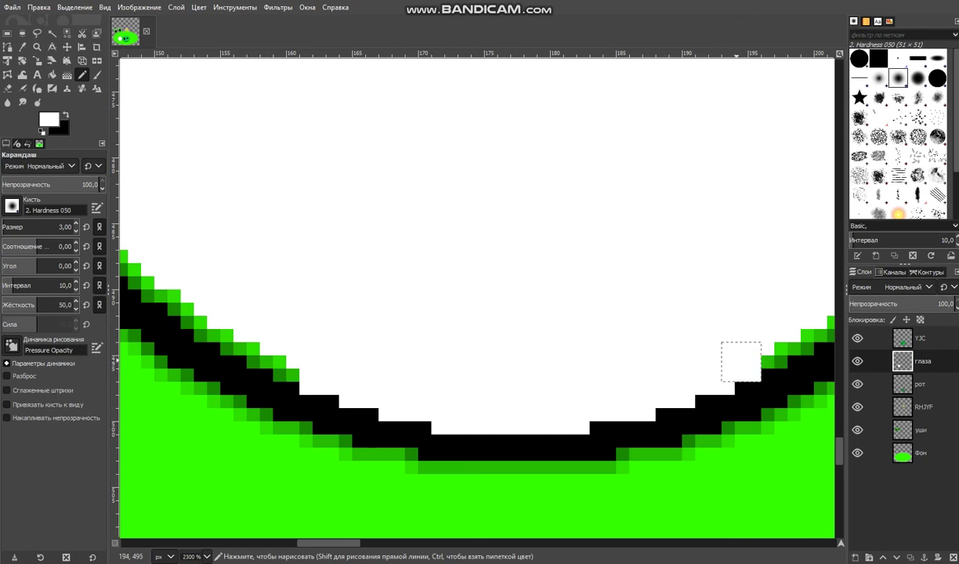
- Cover the green fringe from the left eye's lower-right to its upper-right inner edge with the white pencil
scroll(737, 404, down, 3)
drag(356, 543, 455, 543)
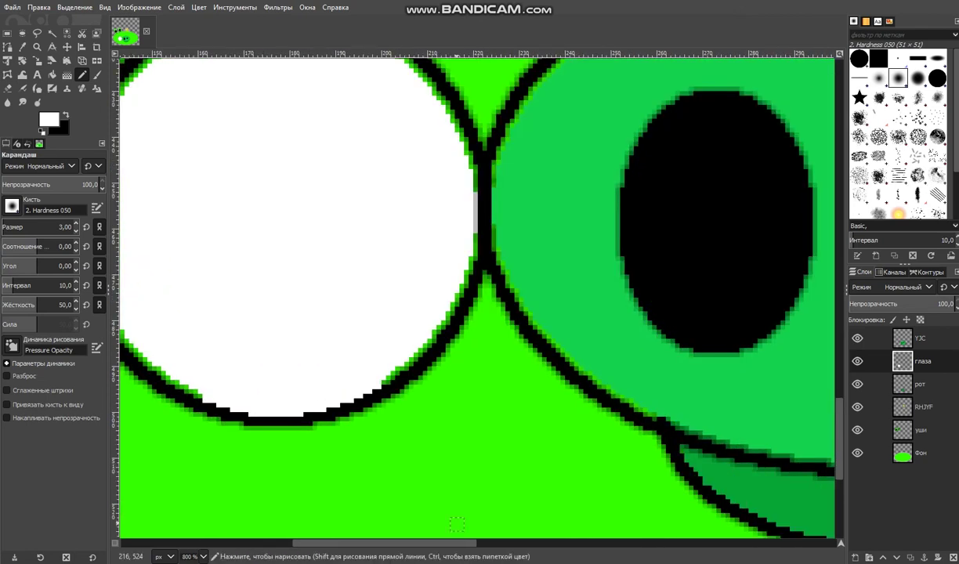
scroll(380, 392, up, 1)
scroll(391, 389, up, 2)
mouse_move(391, 482)
mouse_down()
mouse_move(405, 442)
mouse_move(444, 416)
mouse_move(444, 429)
mouse_move(497, 377)
mouse_up()
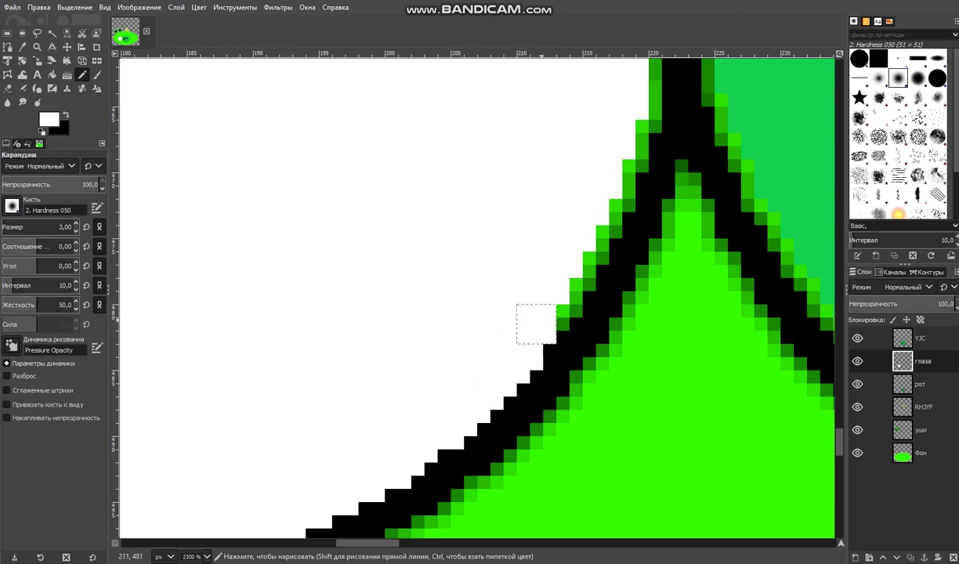
drag(537, 324, 576, 257)
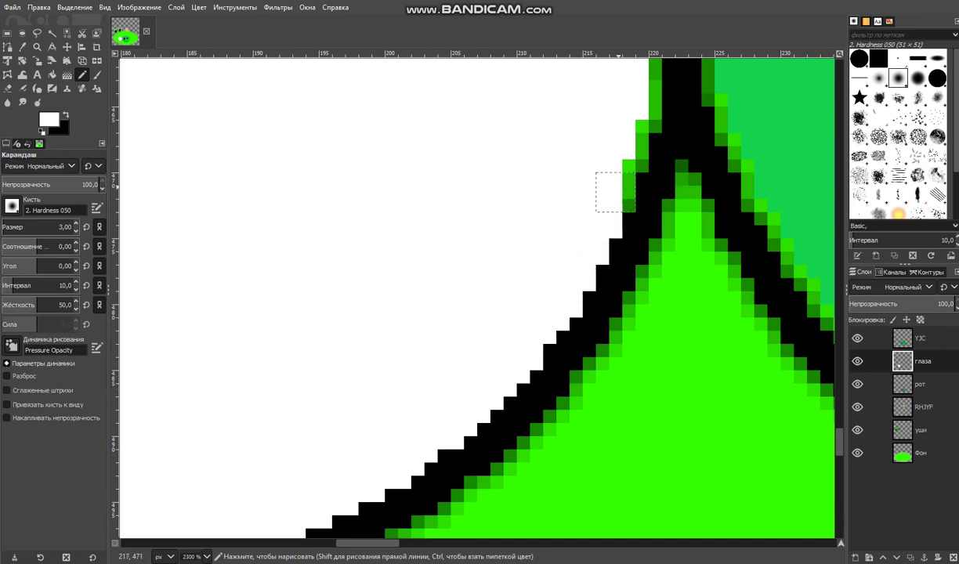
scroll(628, 152, up, 5)
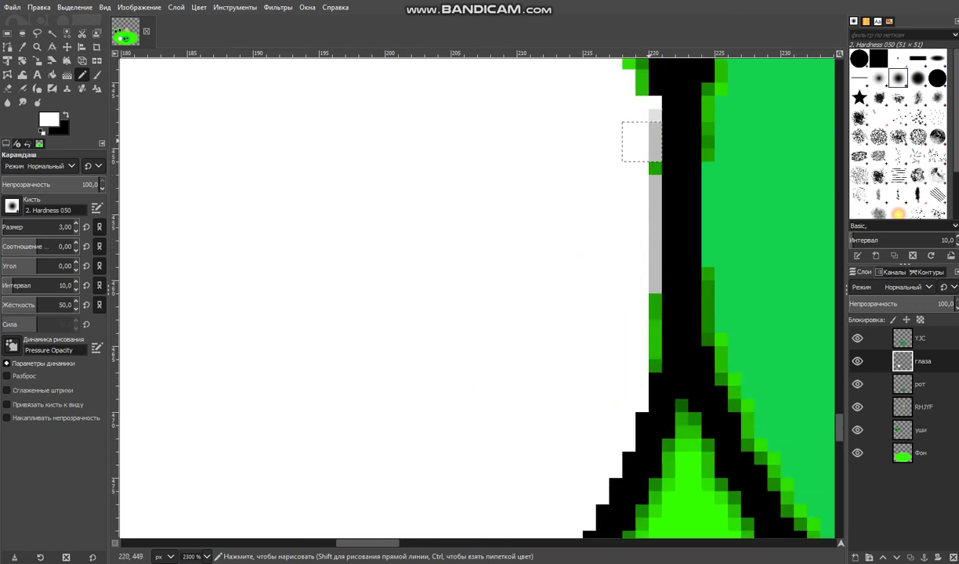
scroll(635, 353, up, 6)
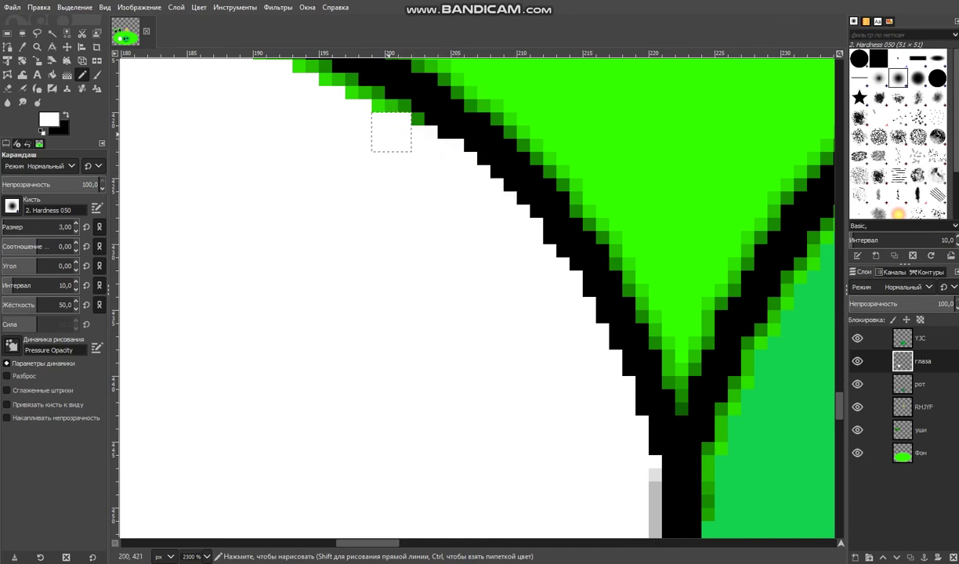
- Cover the green fringe along the left eye's top and upper-left inner edge with the white pencil
scroll(456, 304, up, 2)
mouse_move(387, 543)
mouse_down()
mouse_move(345, 543)
mouse_move(366, 543)
mouse_up()
scroll(424, 385, up, 2)
mouse_move(398, 280)
mouse_down()
mouse_move(438, 279)
mouse_move(464, 292)
mouse_up()
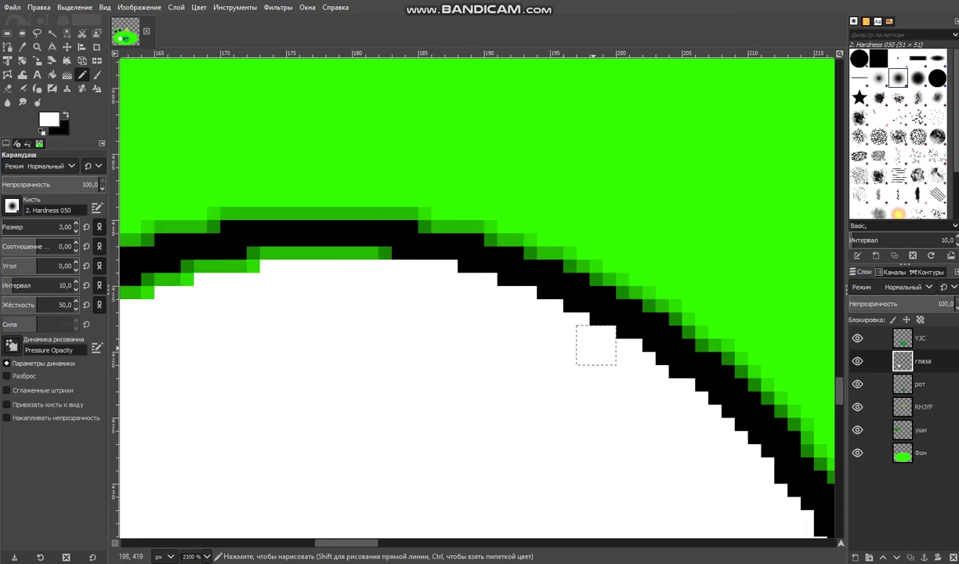
scroll(596, 356, left, 5)
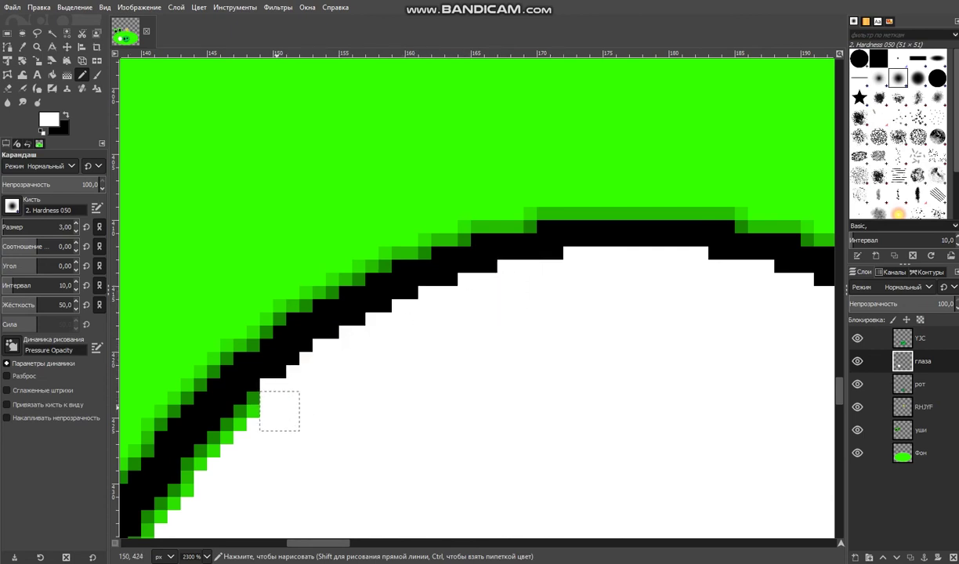
- Paint white over the green fringe down the inner left side of the left eye
scroll(219, 463, down, 5)
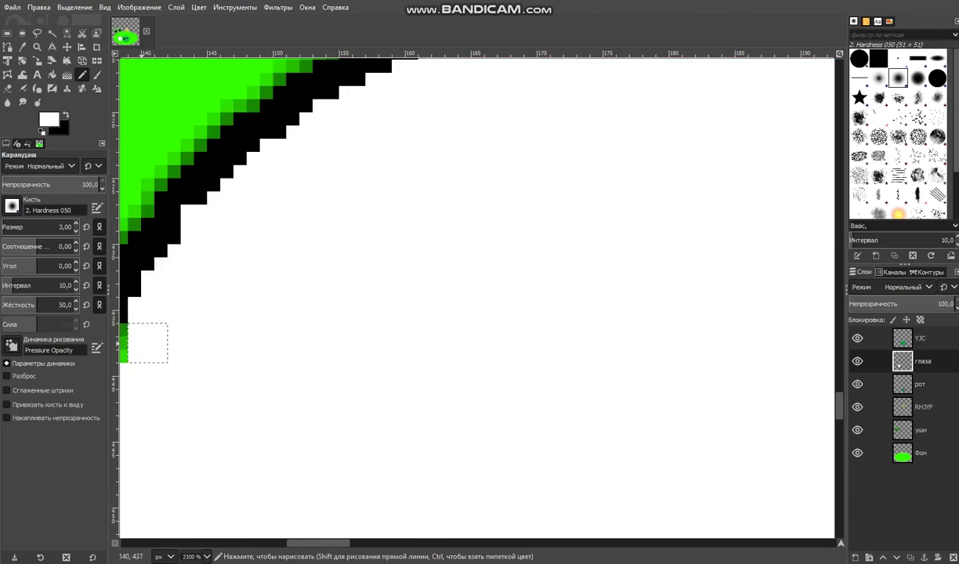
click(135, 343)
scroll(235, 408, down, 2)
mouse_move(332, 542)
mouse_down()
mouse_move(294, 543)
mouse_move(306, 543)
mouse_up()
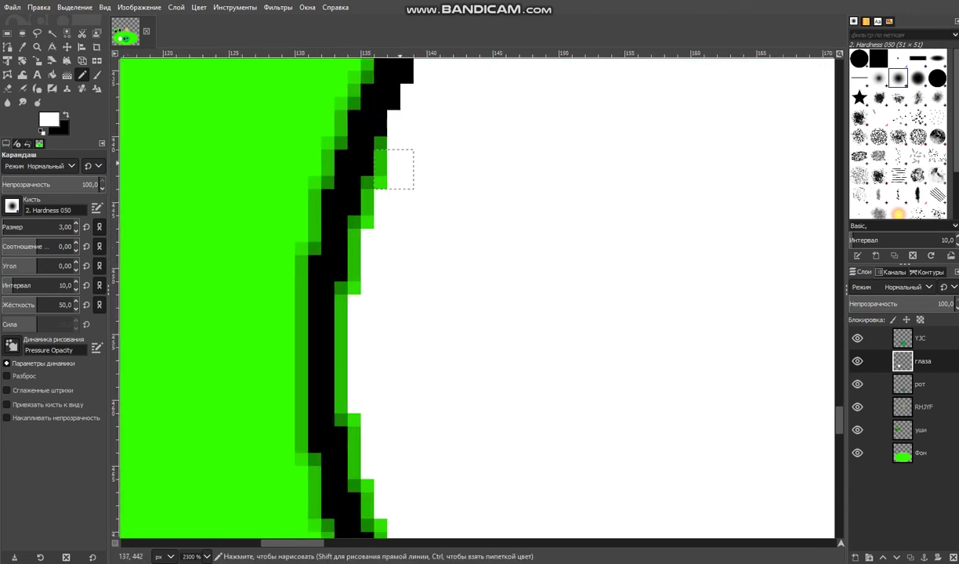
mouse_move(381, 221)
mouse_down()
mouse_move(367, 248)
mouse_move(368, 287)
mouse_move(354, 301)
mouse_move(354, 393)
mouse_up()
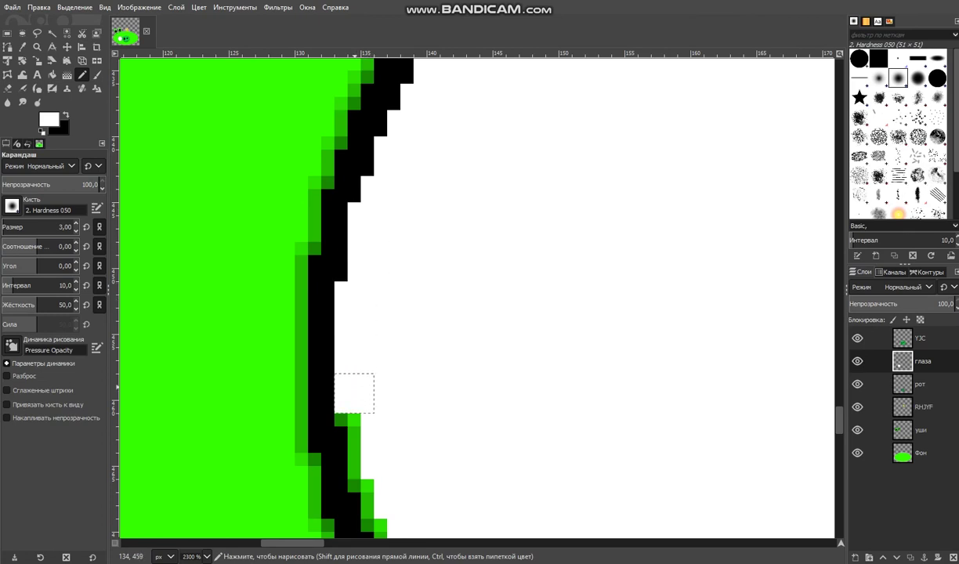
- Paint white over the remaining green fringe along the left eye's lower-left inner edge
scroll(407, 300, down, 3)
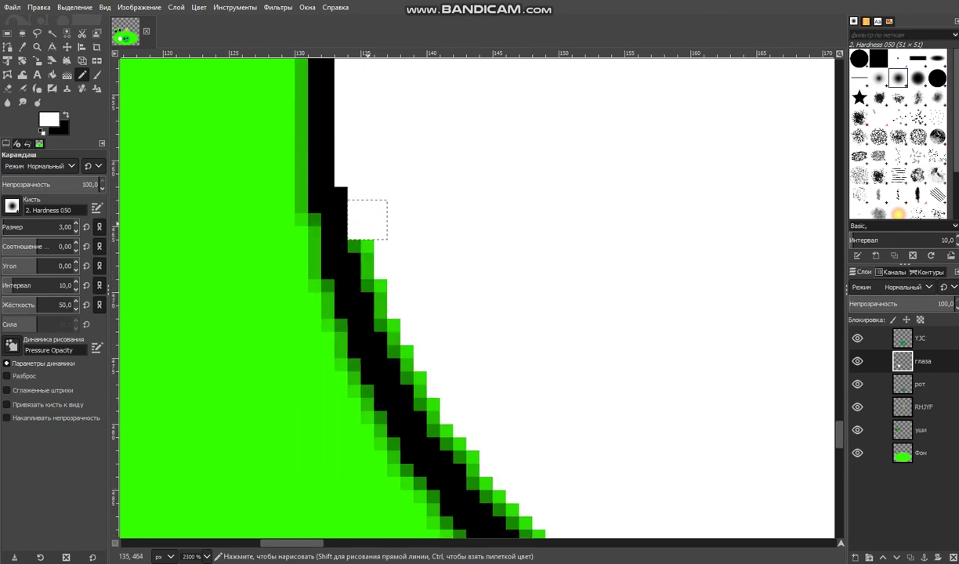
drag(393, 272, 406, 337)
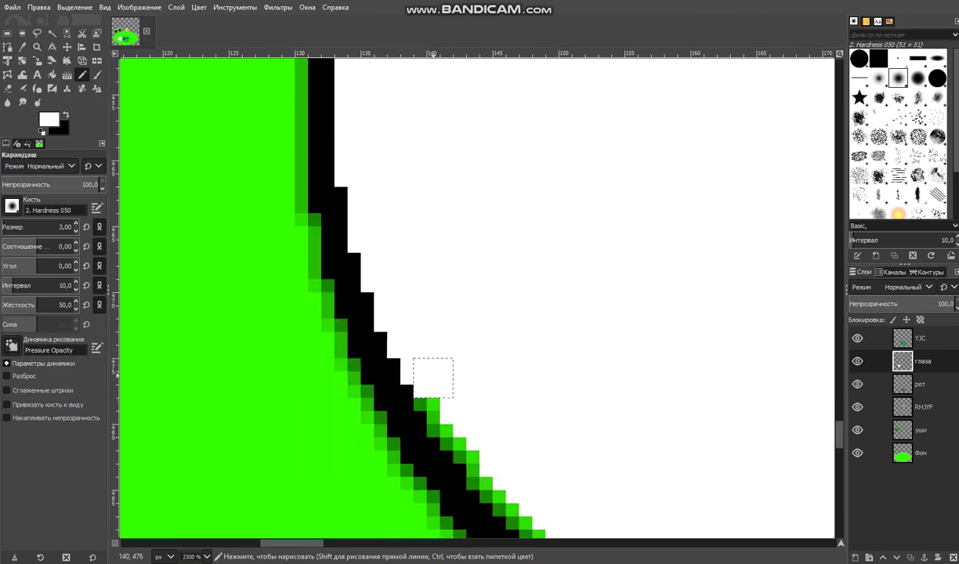
scroll(486, 457, down, 5)
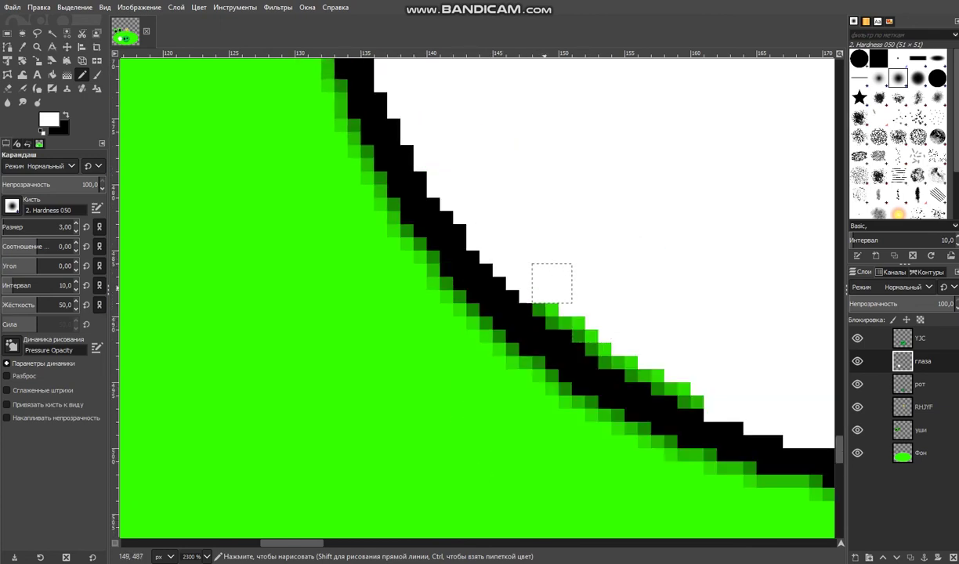
drag(552, 283, 564, 310)
drag(644, 349, 697, 389)
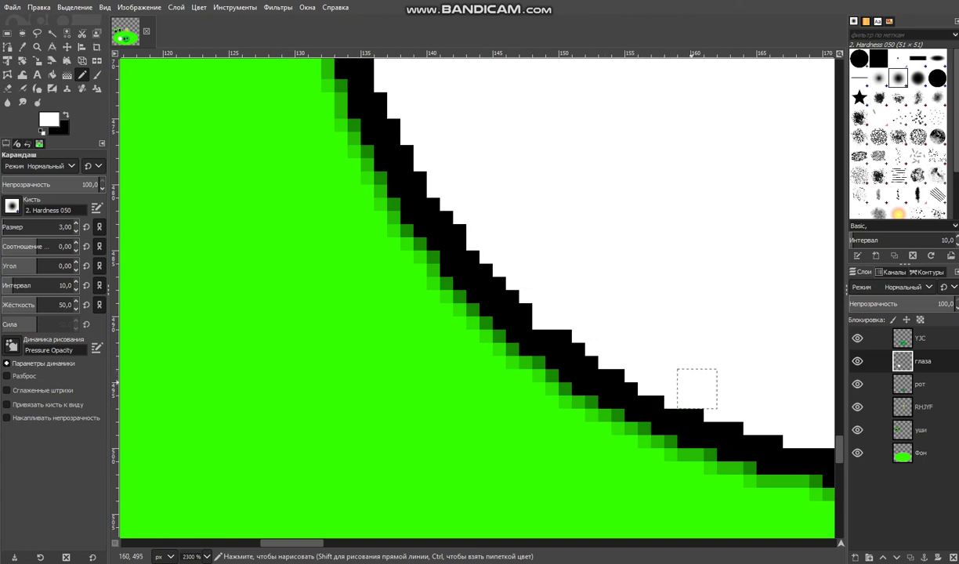
- Make an 82 × 83 px elliptical selection just right of the snout for the second eye
drag(291, 543, 584, 542)
scroll(479, 371, down, 6)
scroll(466, 309, up, 3)
scroll(466, 309, down, 3)
key(e)
drag(619, 228, 475, 368)
right_click(537, 278)
key(Escape)
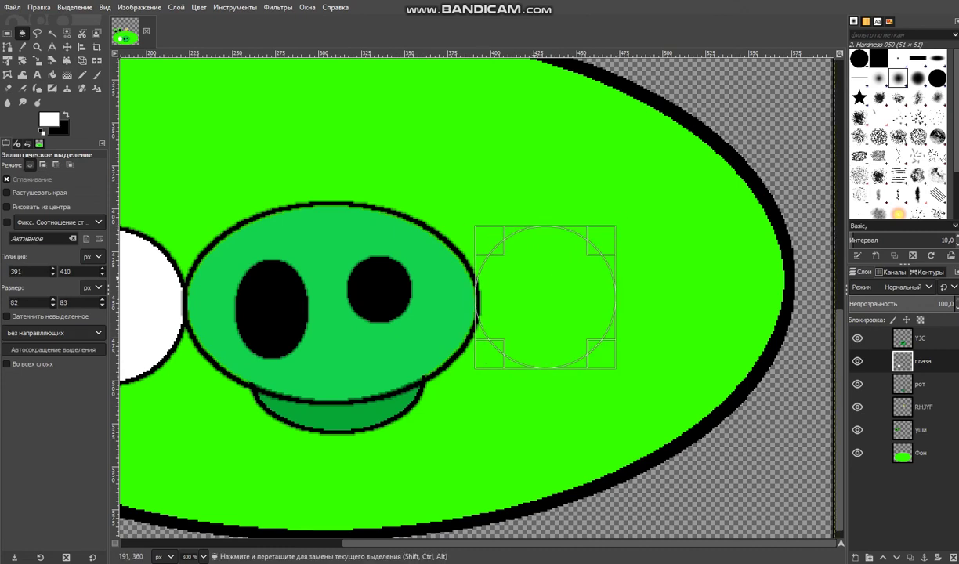
- Stroke the second eye's selection with a 3 px black line
key(x)
right_click(540, 300)
mouse_move(565, 326)
click(688, 492)
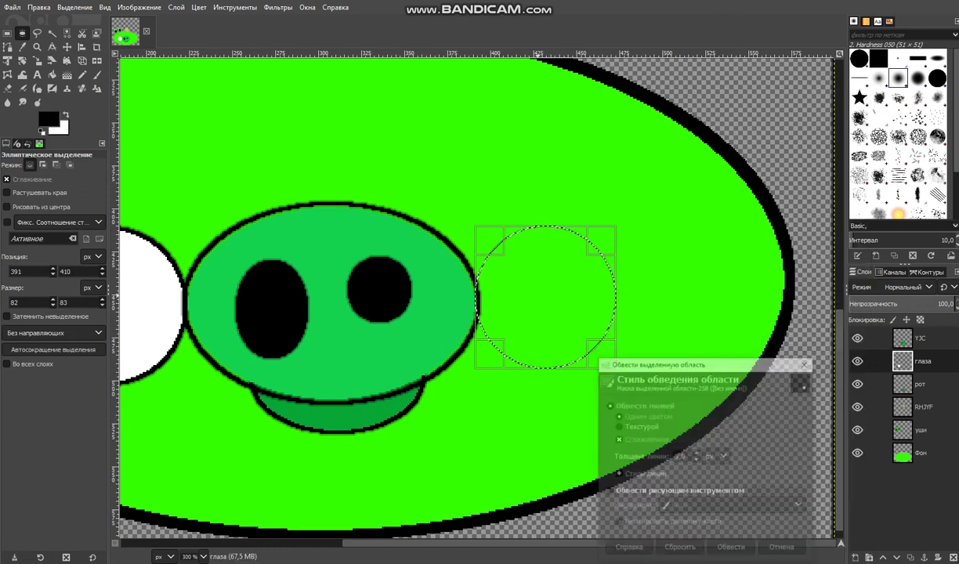
click(732, 550)
- Fill the right eye with white and clear the selection
scroll(560, 311, up, 2)
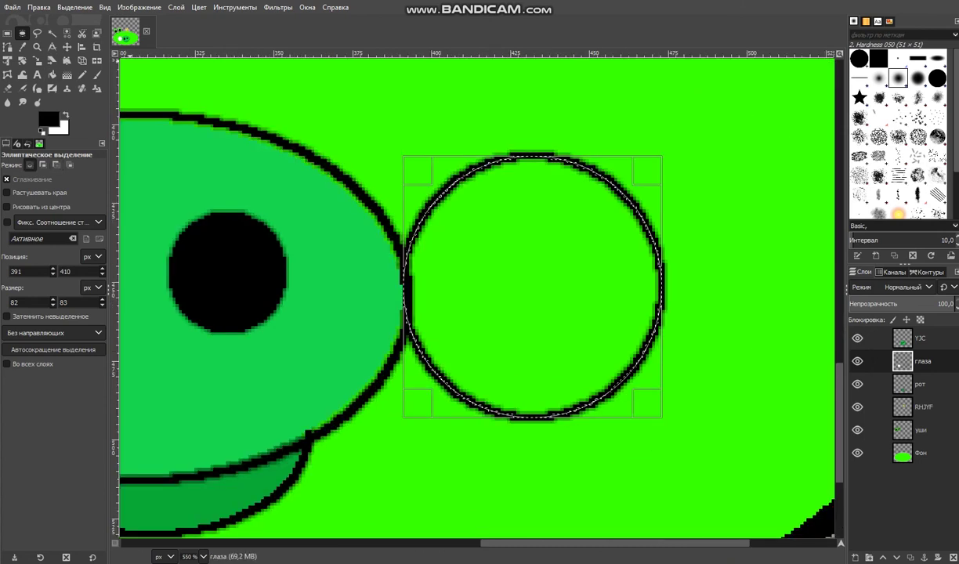
key(x)
click(52, 75)
click(527, 291)
key(ctrl+shift+a)
- Paint over the green fringe along the right eye's bottom and lower-right inner edge with a 3 px white pencil
scroll(531, 396, up, 5)
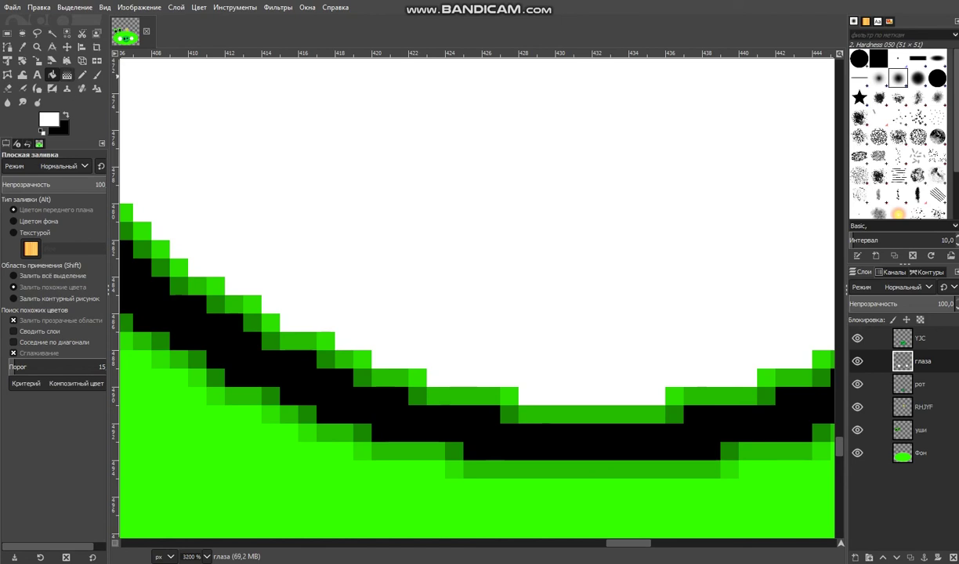
key(n)
mouse_move(330, 326)
mouse_down()
mouse_move(380, 357)
mouse_move(656, 396)
mouse_move(527, 395)
mouse_up()
drag(628, 543, 663, 542)
mouse_move(190, 380)
mouse_down()
mouse_move(226, 358)
mouse_move(280, 358)
mouse_move(317, 303)
mouse_move(353, 322)
mouse_move(390, 303)
mouse_move(391, 285)
mouse_move(409, 285)
mouse_move(427, 267)
mouse_move(427, 285)
mouse_move(428, 267)
mouse_move(482, 249)
mouse_move(501, 231)
mouse_move(500, 211)
mouse_move(574, 156)
mouse_move(574, 139)
mouse_move(592, 139)
mouse_move(592, 121)
mouse_move(629, 99)
mouse_up()
- Cover the green fringe up the inner right side of the right eye with the white pencil
scroll(629, 100, up, 5)
mouse_move(659, 460)
mouse_down()
mouse_move(642, 423)
mouse_move(684, 370)
mouse_move(720, 261)
mouse_move(737, 261)
mouse_move(758, 288)
mouse_move(758, 358)
mouse_up()
scroll(736, 261, up, 2)
scroll(758, 470, up, 5)
mouse_move(758, 470)
mouse_down()
mouse_move(776, 344)
mouse_move(757, 325)
mouse_move(739, 179)
mouse_up()
scroll(721, 197, up, 4)
scroll(730, 463, up, 2)
mouse_move(703, 502)
mouse_down()
mouse_move(684, 483)
mouse_move(685, 465)
mouse_move(703, 464)
mouse_move(667, 447)
mouse_move(684, 428)
mouse_move(648, 392)
mouse_up()
drag(629, 356, 630, 337)
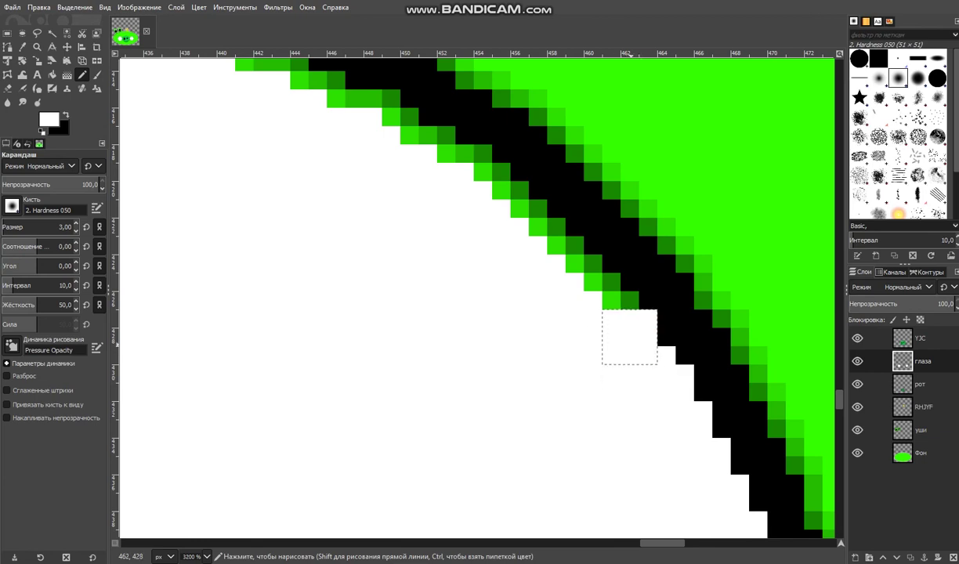
- Cover the green fringe along the right eye's upper-right and top inner edge with the white pencil
scroll(574, 374, up, 3)
mouse_move(446, 291)
mouse_down()
mouse_move(482, 309)
mouse_move(483, 328)
mouse_move(500, 328)
mouse_move(501, 347)
mouse_move(593, 420)
mouse_up()
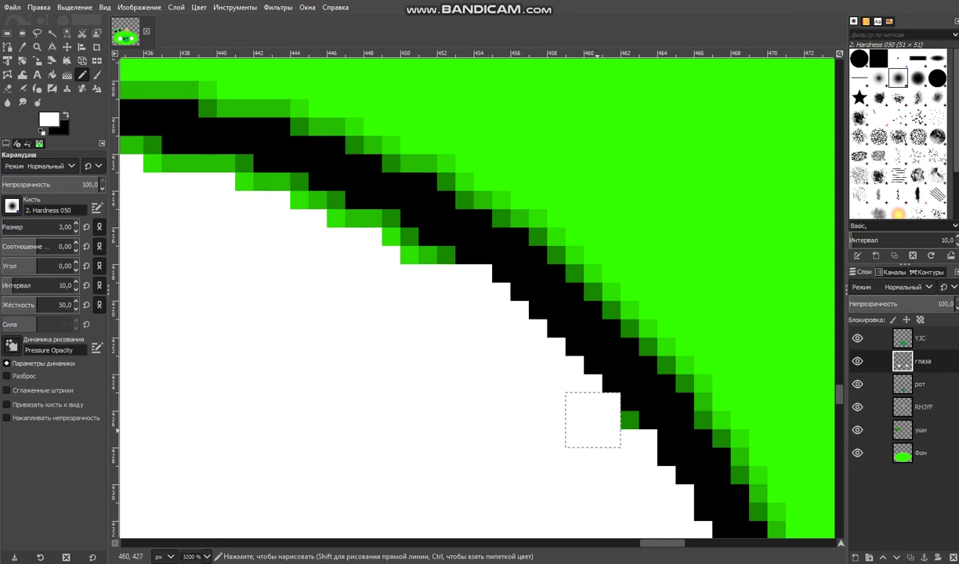
mouse_move(379, 552)
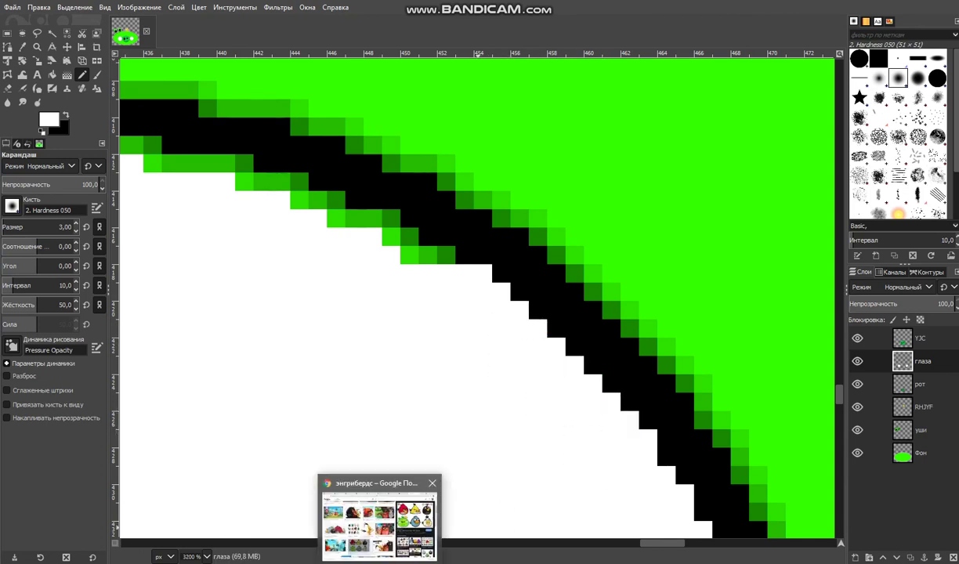
click(379, 513)
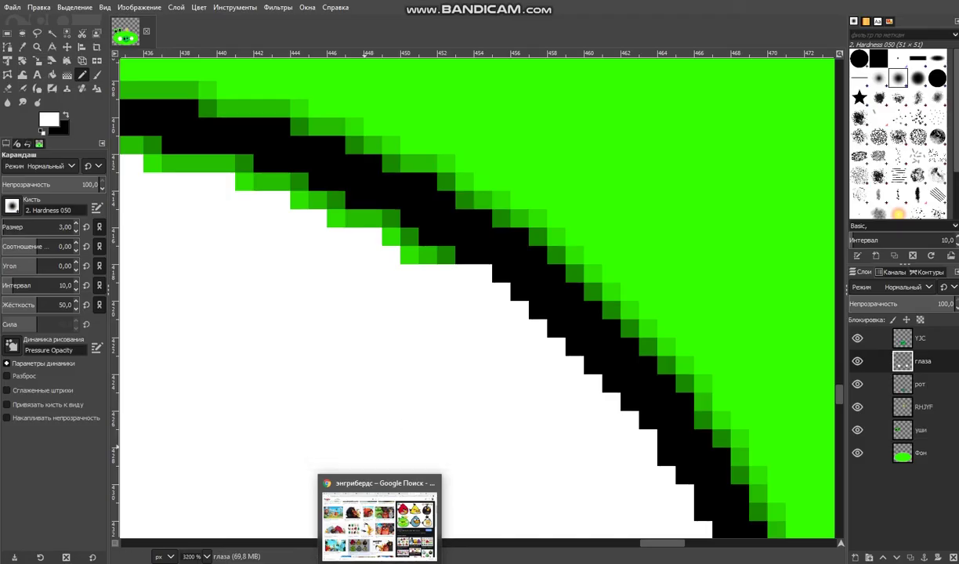
drag(661, 543, 640, 543)
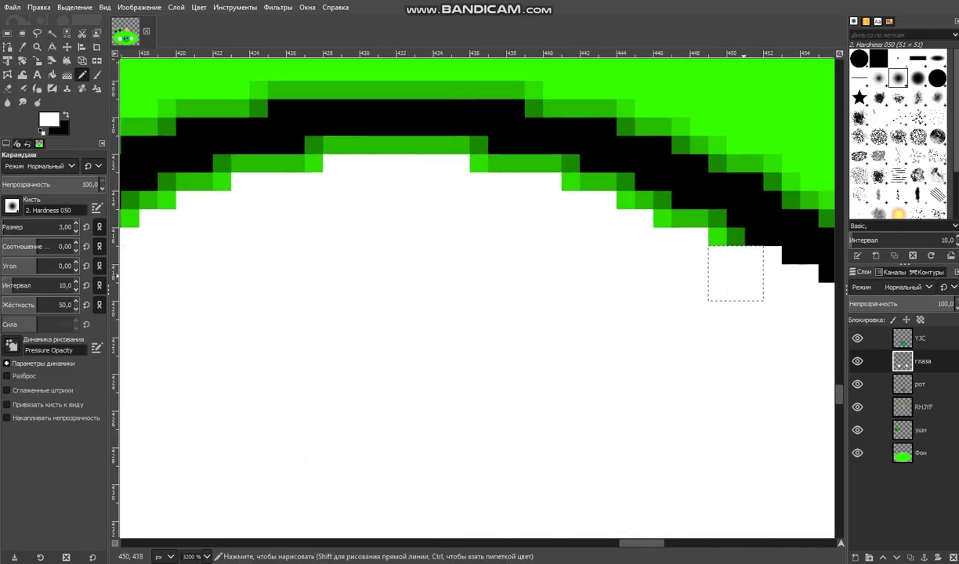
mouse_move(717, 254)
mouse_down()
mouse_move(699, 236)
mouse_move(644, 236)
mouse_move(607, 200)
mouse_move(571, 200)
mouse_move(552, 181)
mouse_move(478, 180)
mouse_move(386, 163)
mouse_move(202, 200)
mouse_move(167, 218)
mouse_up()
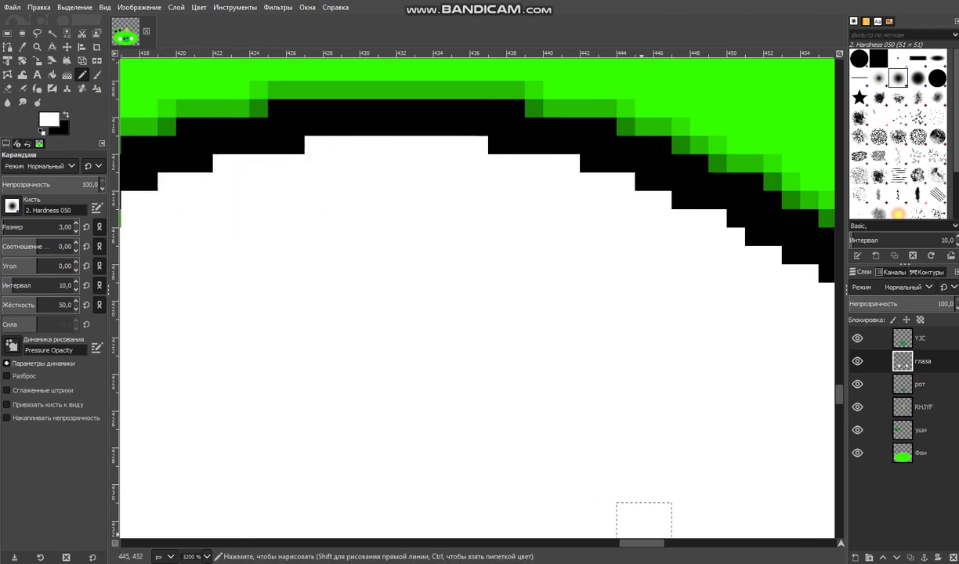
- Paint white over the green fringe along the right eye's upper-left and left inner edge beside the snout
scroll(643, 519, left, 5)
mouse_move(611, 274)
mouse_down()
mouse_move(574, 292)
mouse_move(556, 310)
mouse_move(556, 328)
mouse_move(538, 329)
mouse_move(520, 346)
mouse_move(520, 365)
mouse_move(501, 365)
mouse_move(482, 402)
mouse_move(465, 402)
mouse_move(465, 420)
mouse_move(446, 420)
mouse_move(415, 455)
mouse_up()
scroll(427, 439, down, 3)
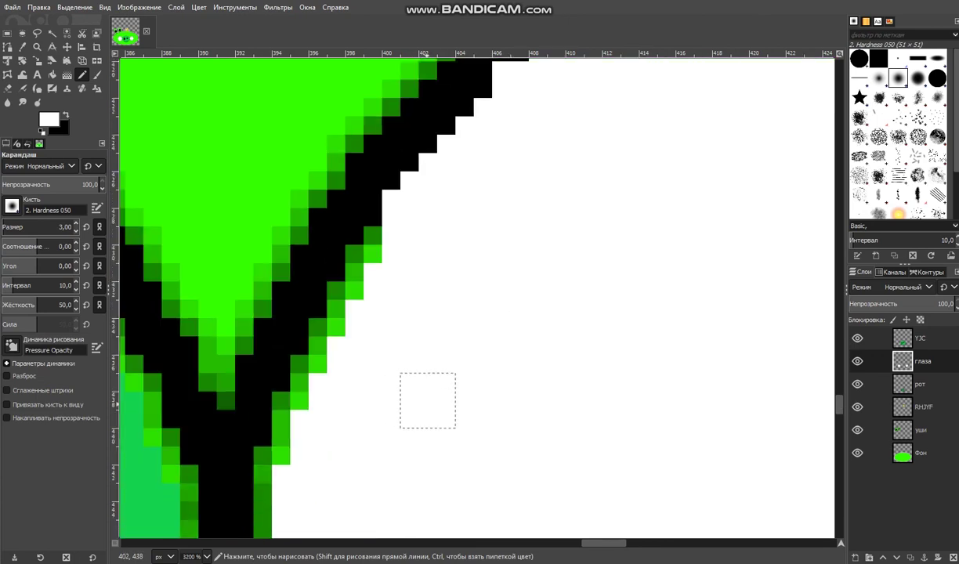
mouse_move(391, 253)
mouse_down()
mouse_move(373, 291)
mouse_move(372, 273)
mouse_move(373, 308)
mouse_move(355, 345)
mouse_move(336, 346)
mouse_move(318, 383)
mouse_move(318, 419)
mouse_move(300, 438)
mouse_move(318, 271)
mouse_move(300, 271)
mouse_move(281, 234)
mouse_move(281, 289)
mouse_move(317, 260)
mouse_up()
scroll(299, 436, down, 3)
scroll(317, 260, down, 2)
scroll(299, 298, down, 3)
mouse_move(343, 333)
mouse_down()
mouse_move(299, 260)
mouse_move(354, 352)
mouse_up()
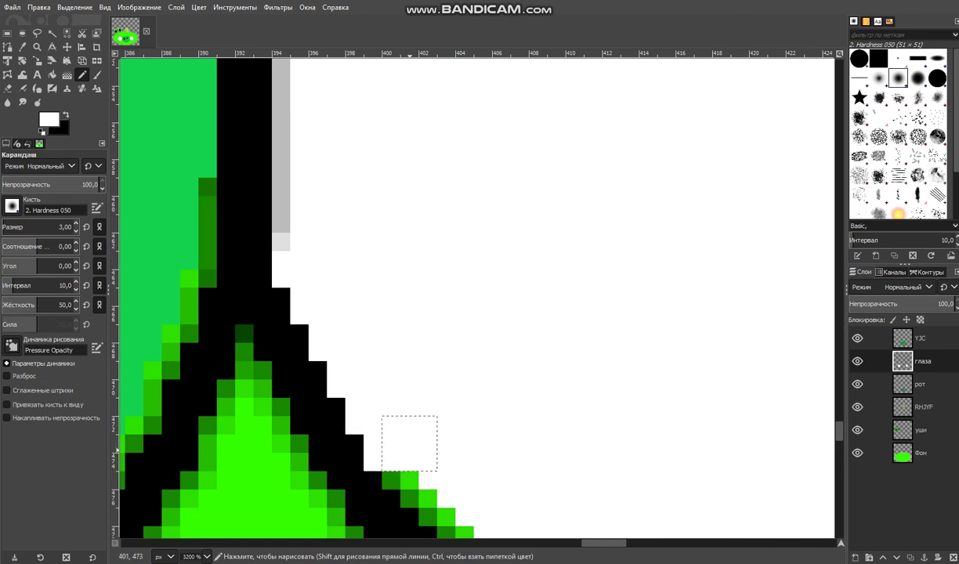
- Paint white over the remaining green fringe along the right eye's lower-left inner edge
scroll(519, 332, down, 3)
mouse_move(446, 258)
mouse_down()
mouse_move(482, 276)
mouse_move(483, 295)
mouse_move(502, 295)
mouse_move(537, 350)
mouse_move(557, 350)
mouse_move(611, 406)
mouse_move(647, 406)
mouse_move(648, 423)
mouse_move(666, 441)
mouse_up()
scroll(665, 442, down, 10)
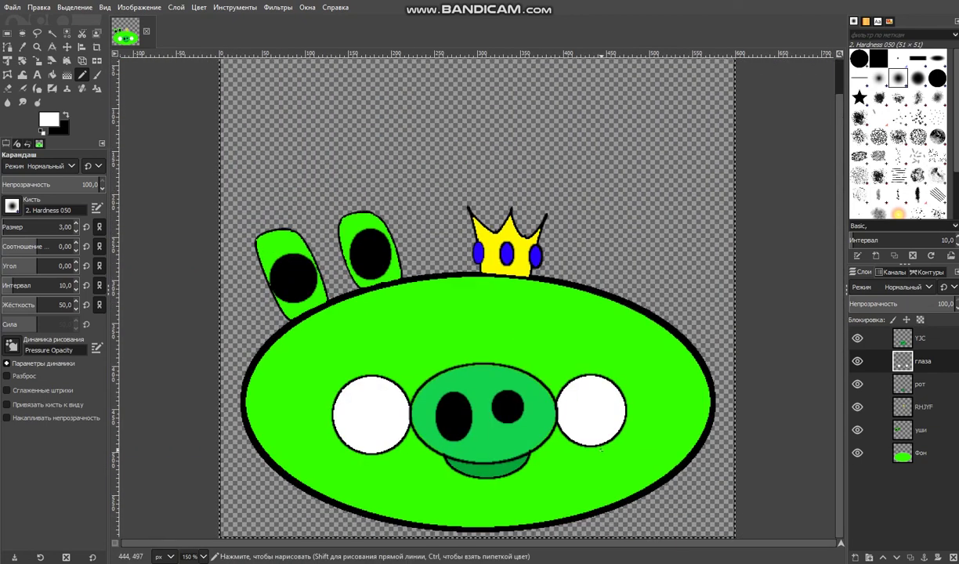
- Activate the Ellipse Select tool with the глаза layer still current
key(r)
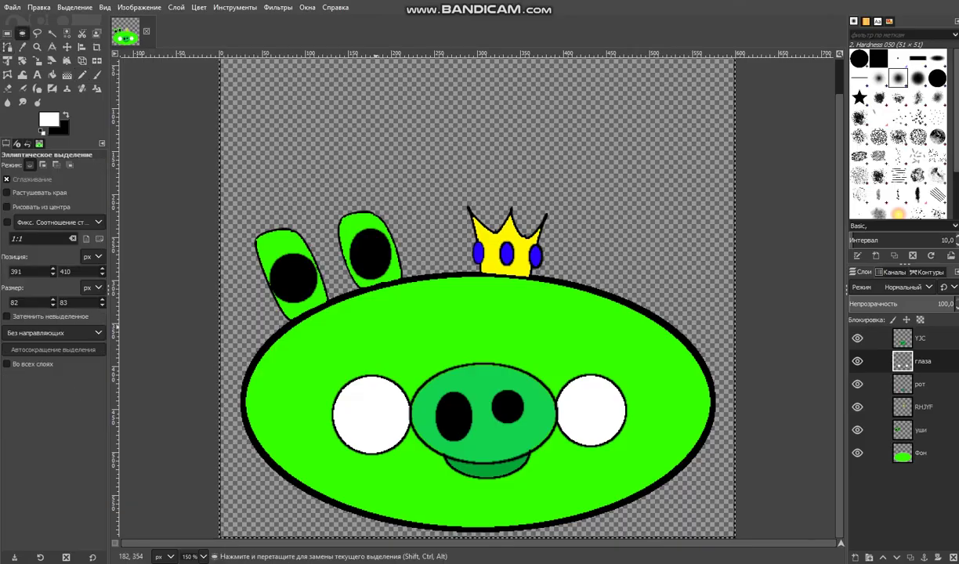